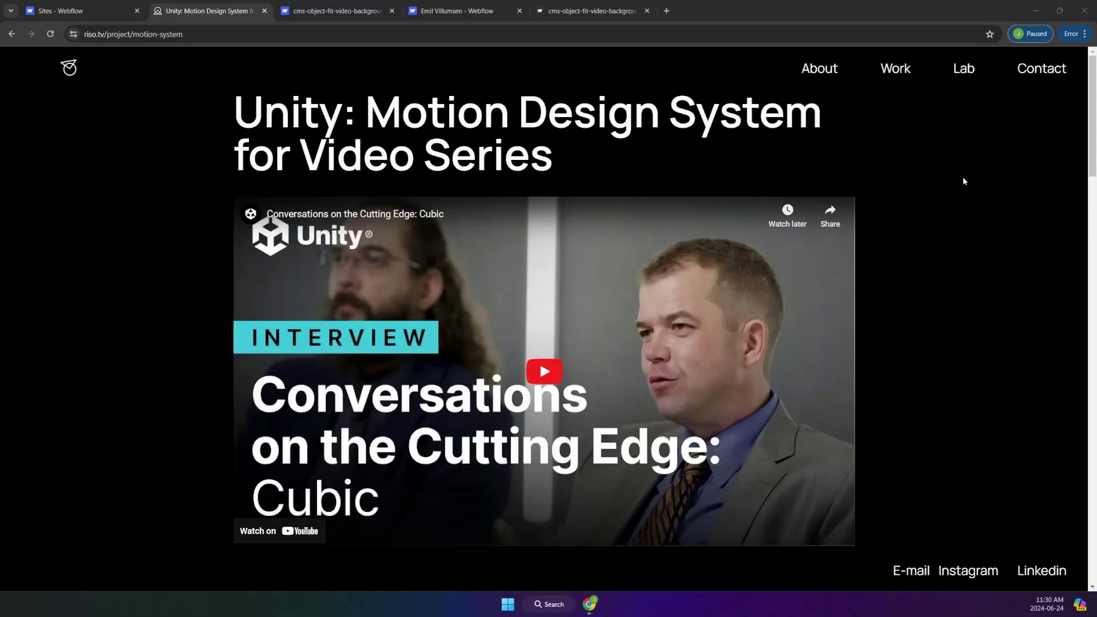
Scroll through the cms-object-fit-video-background example preview in the Made in Webflow modal.
scroll(559, 238, down, 14)
scroll(564, 243, up, 14)
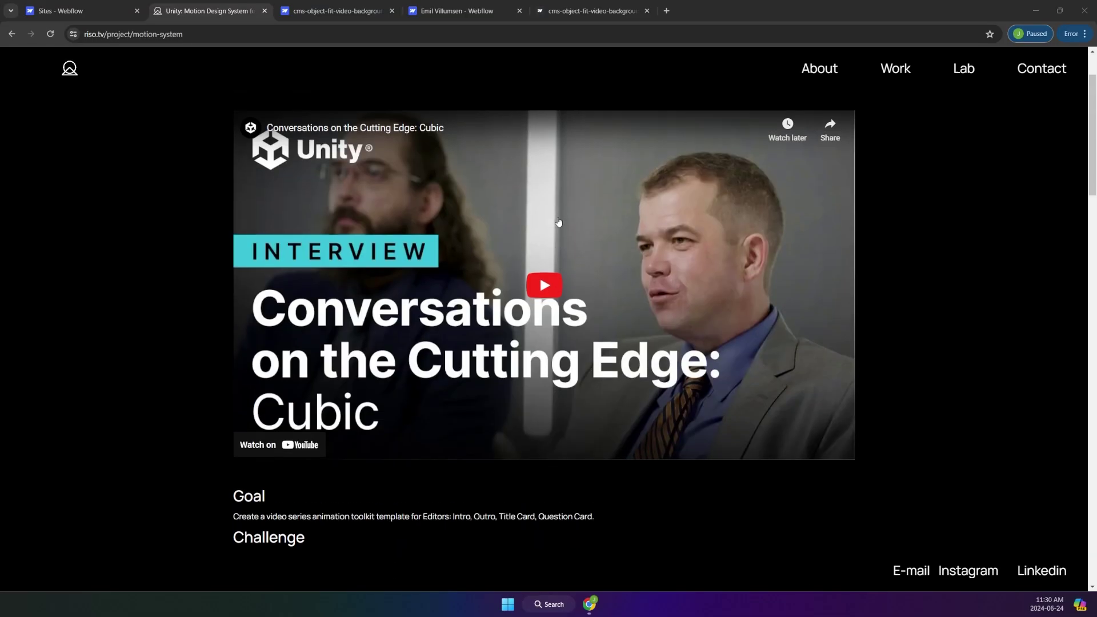
scroll(490, 311, down, 10)
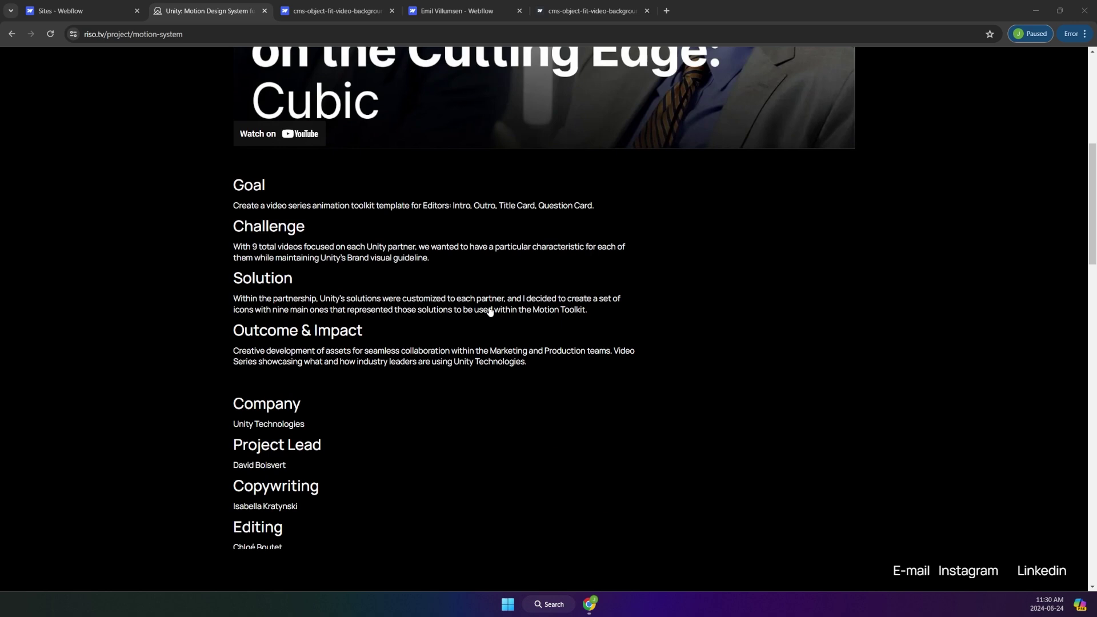
scroll(533, 299, down, 1)
scroll(421, 292, down, 4)
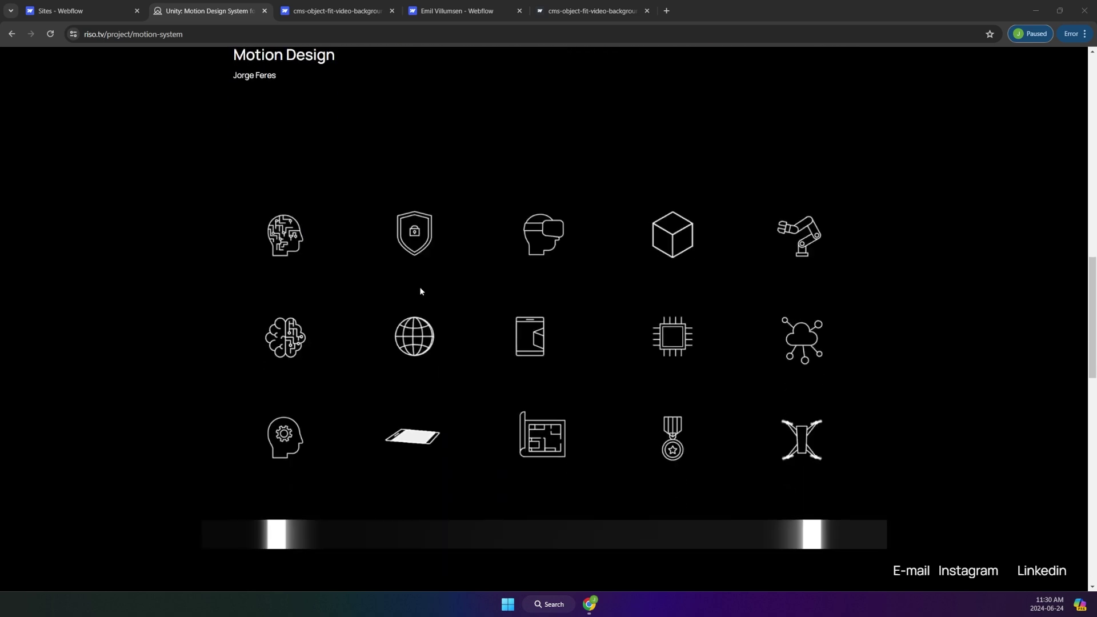
scroll(333, 263, down, 12)
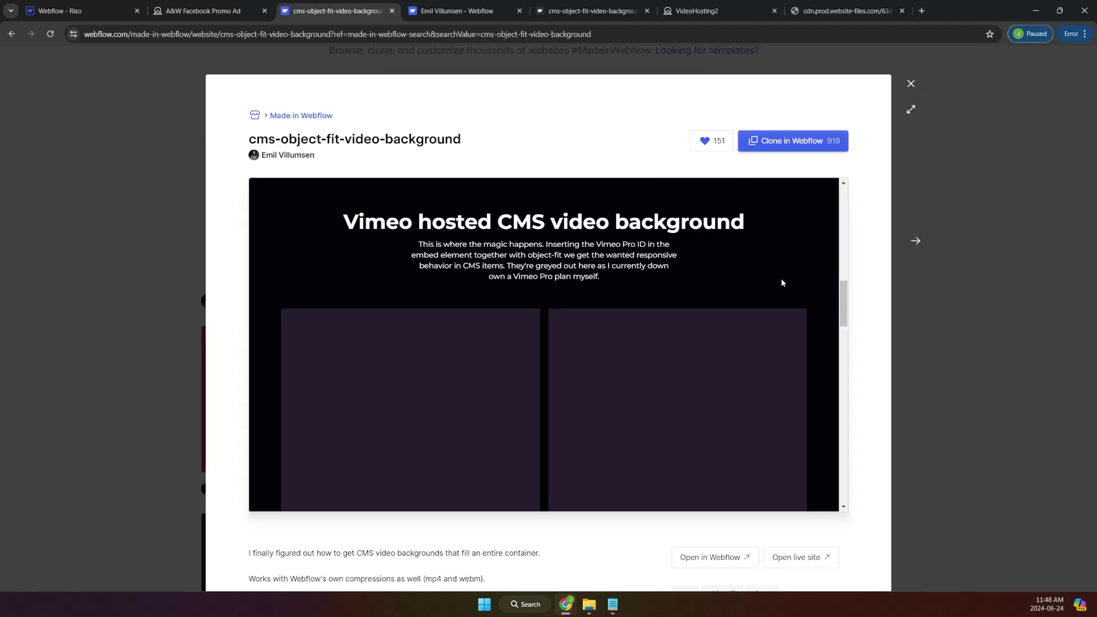
scroll(783, 283, up, 10)
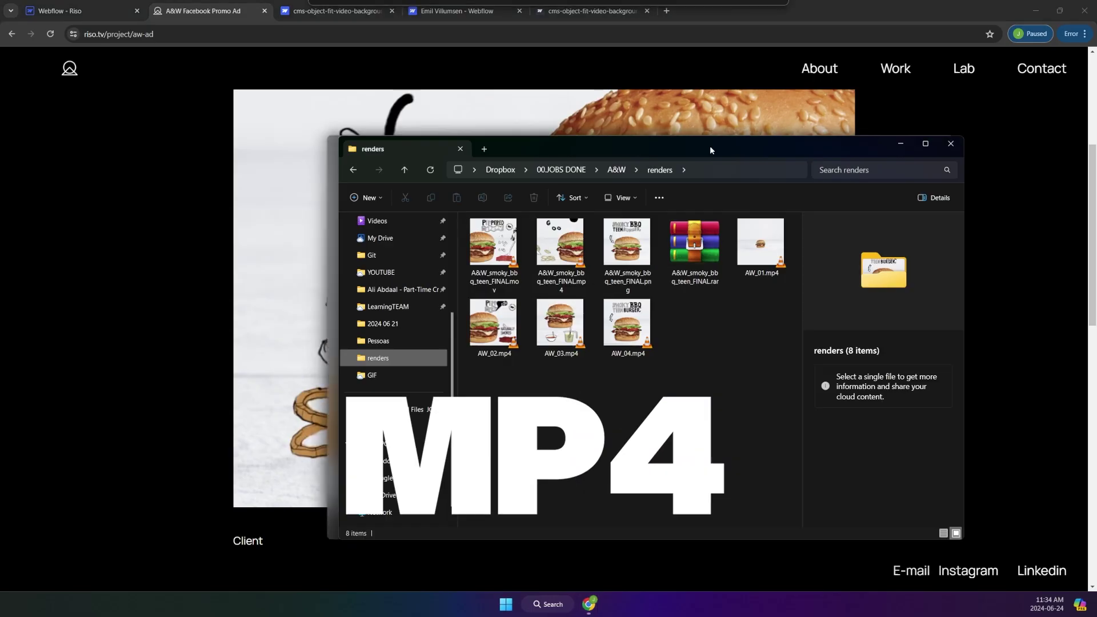
Play AW_01.mp4 and AW_02.mp4 in VLC to check the renders, then close the player.
drag(710, 146, 512, 166)
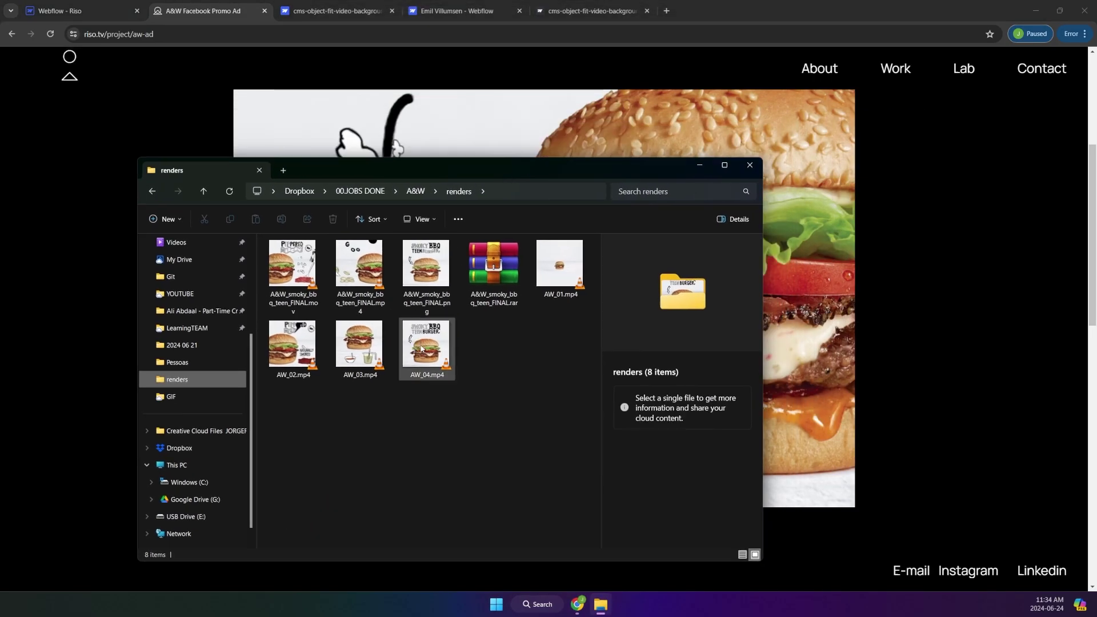
double_click(571, 267)
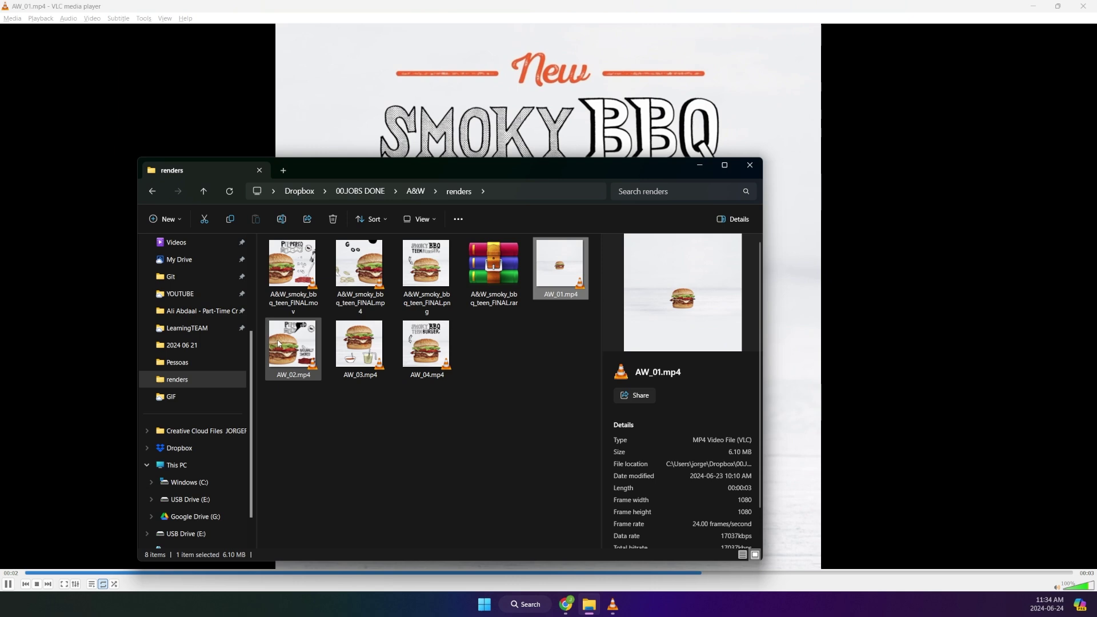
double_click(281, 345)
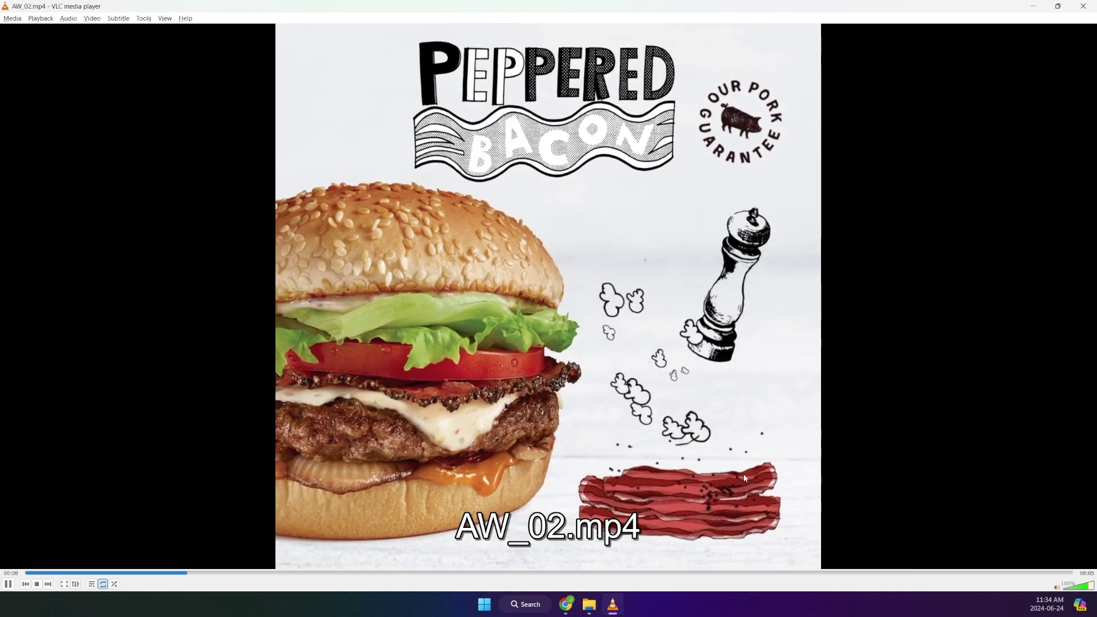
key(ctrl+q)
key(Right)
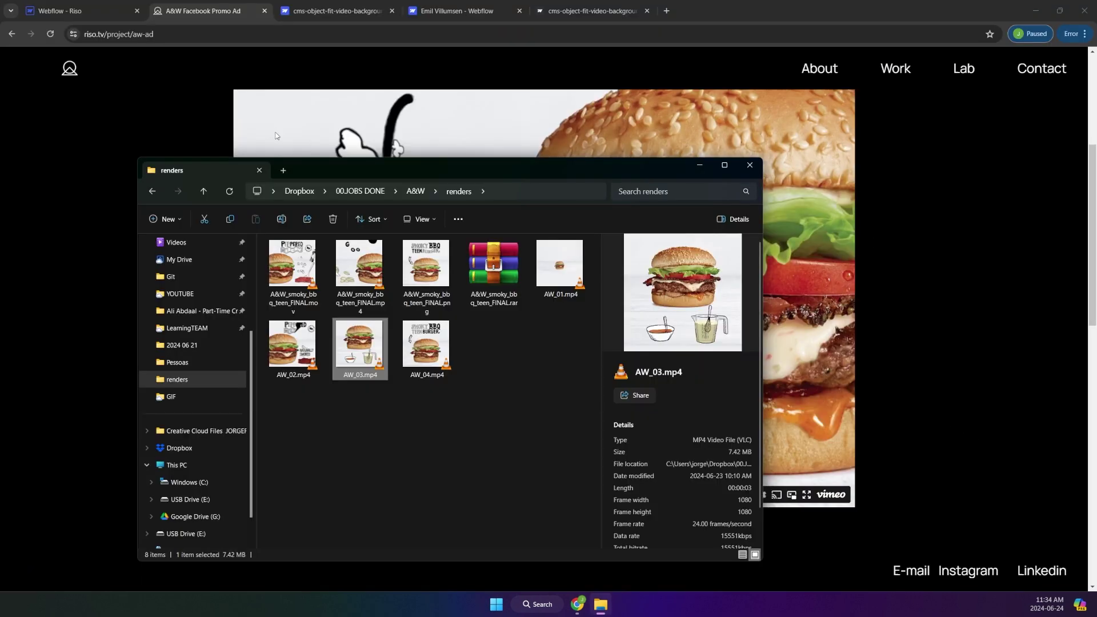
drag(461, 171, 520, 155)
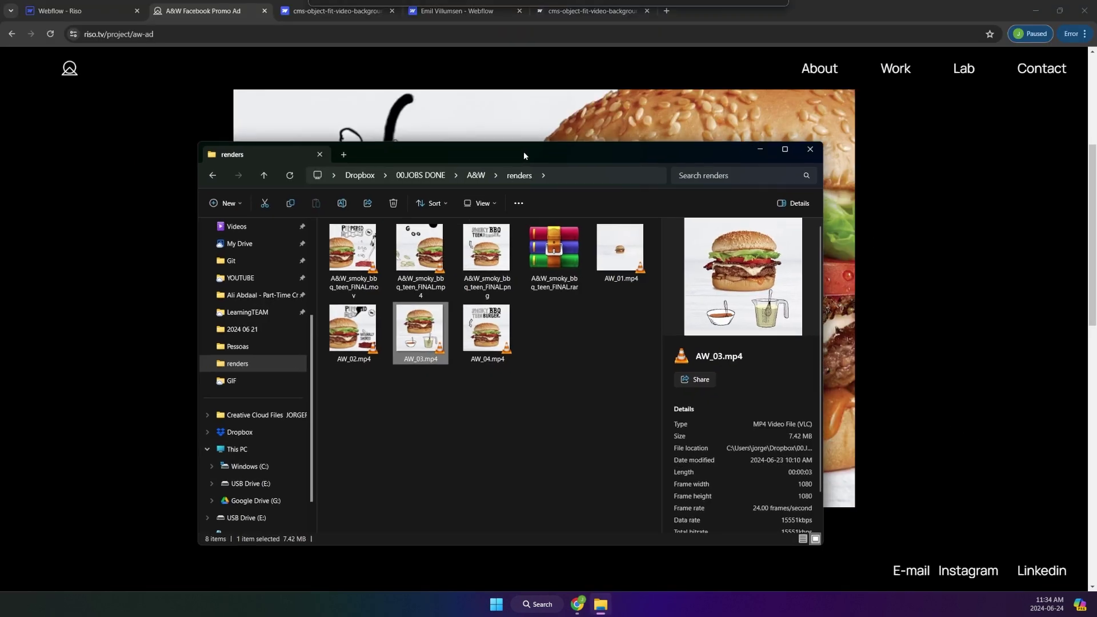
Open the Riso site's Video Hosting page and look over its Background Video elements.
click(74, 10)
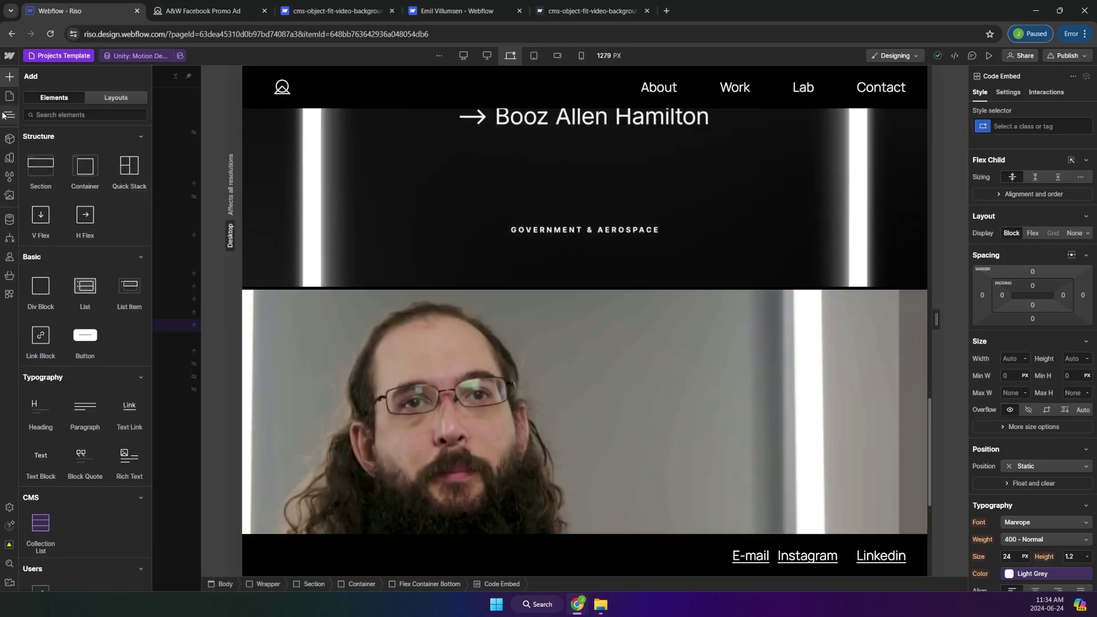
click(11, 110)
click(9, 96)
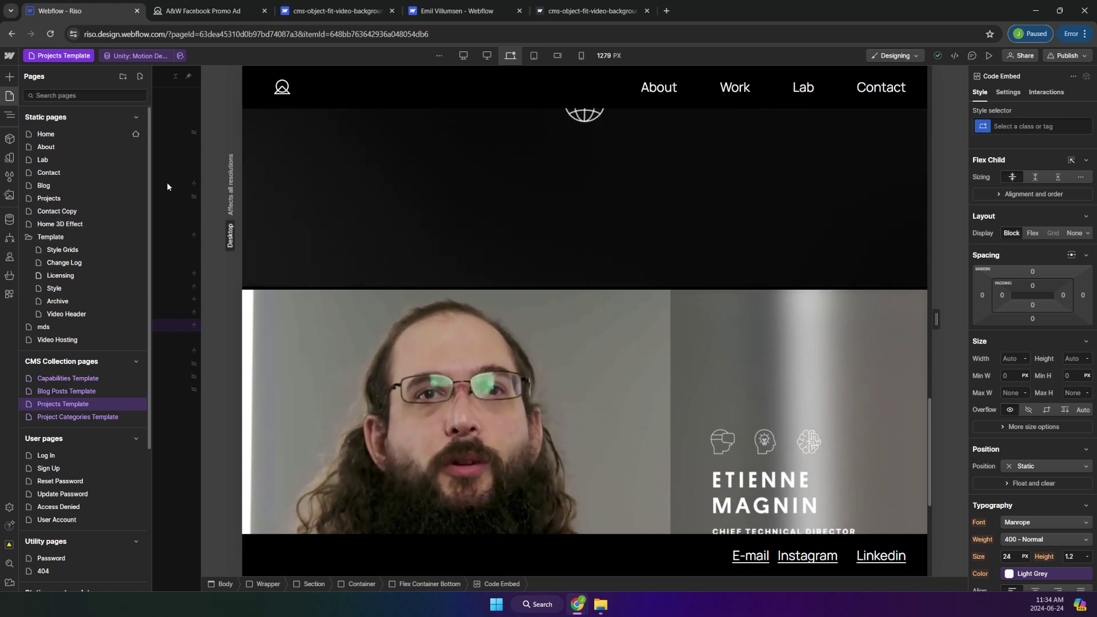
click(85, 336)
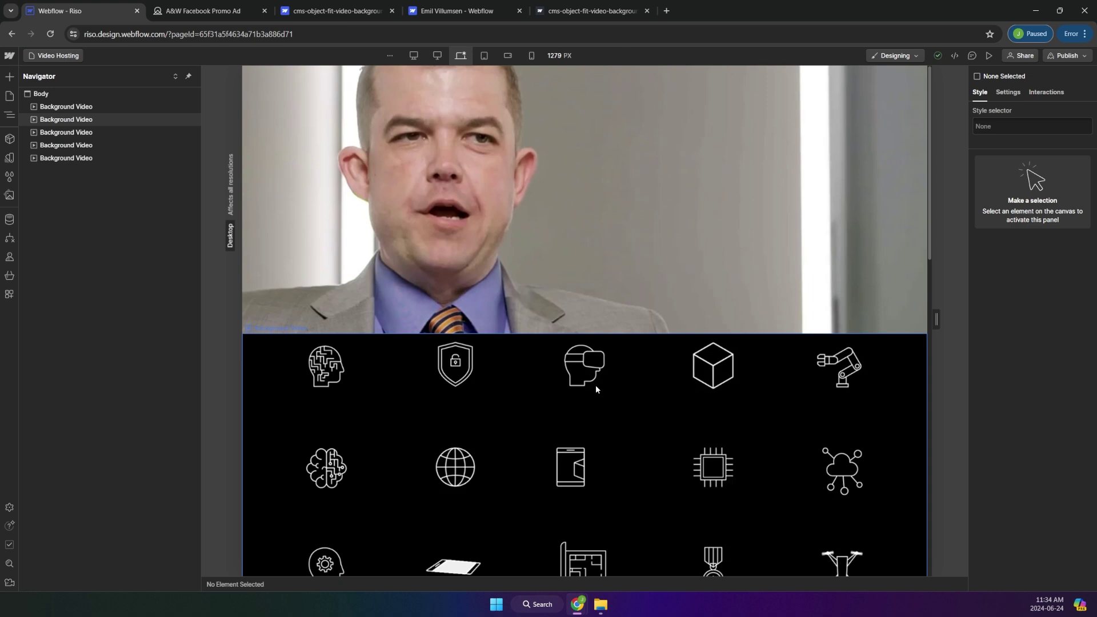
scroll(596, 389, down, 10)
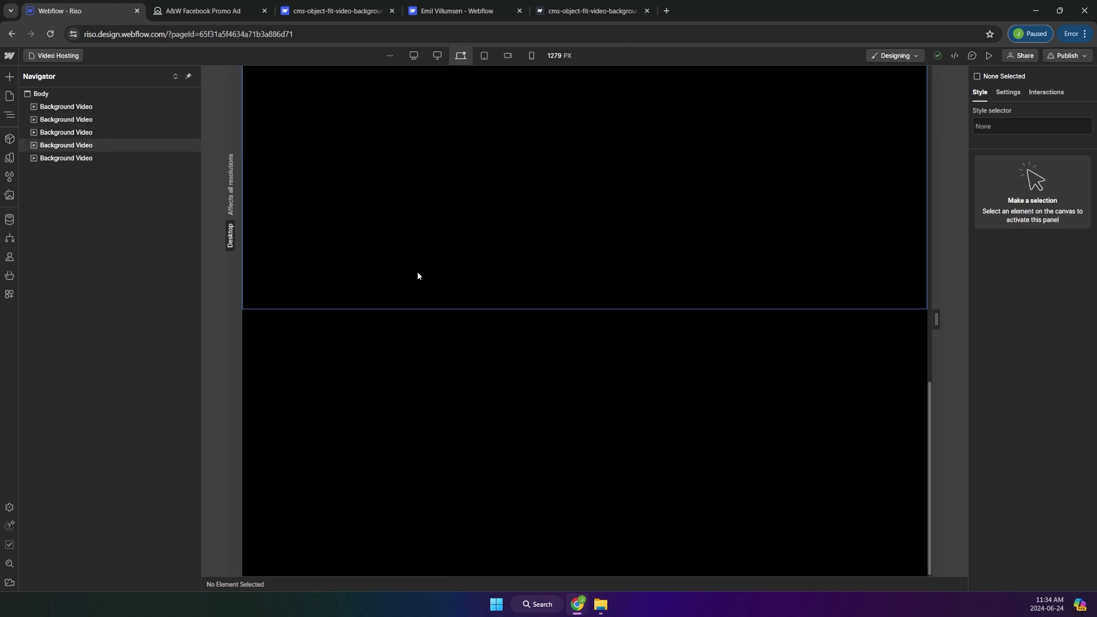
scroll(417, 276, up, 10)
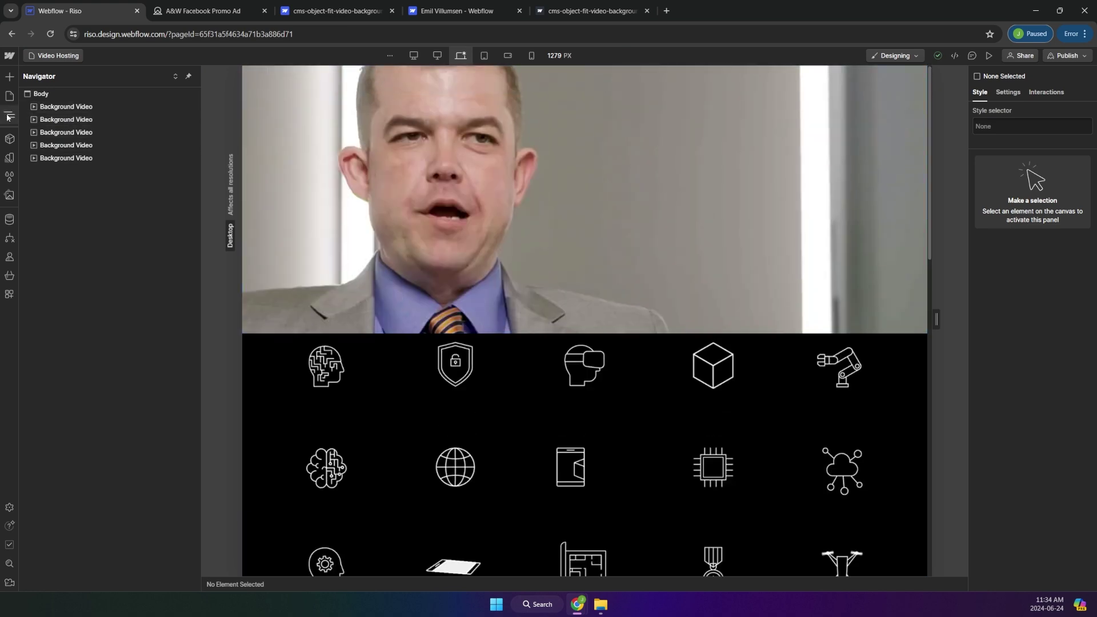
Bring the Pages panel back up to add a new page.
click(9, 76)
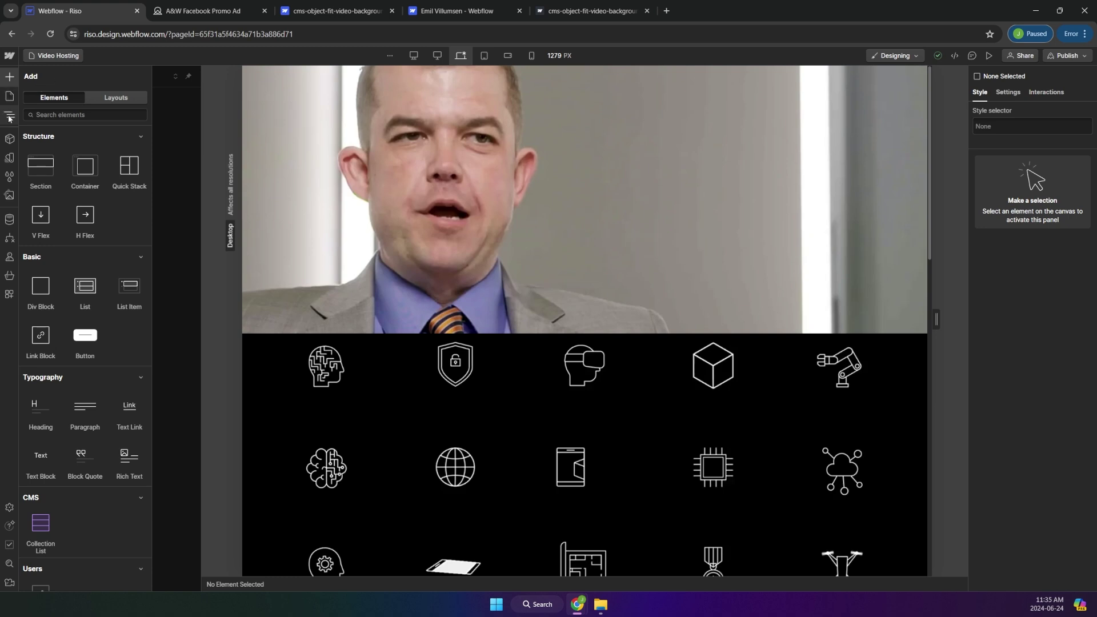
click(10, 115)
click(8, 96)
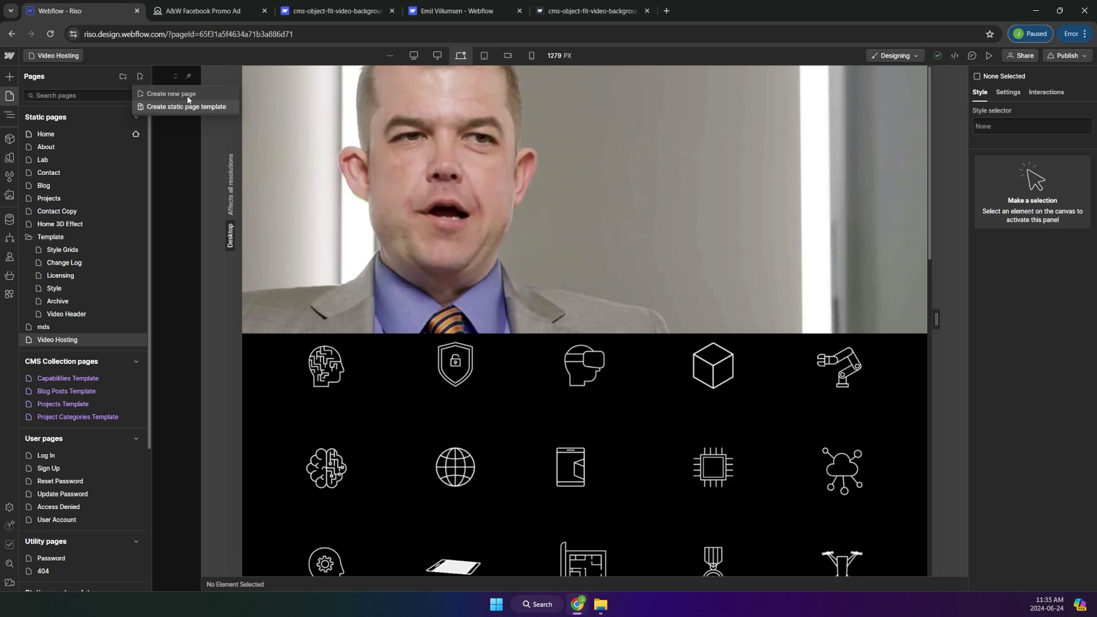
Start creating the new VideoHosting2 page.
click(171, 94)
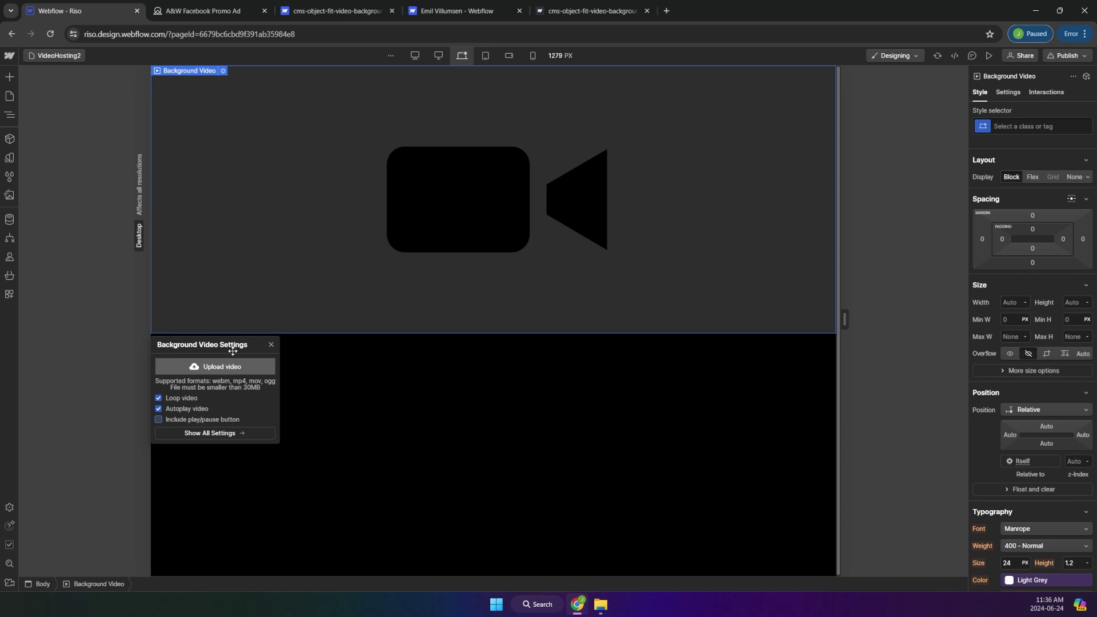
Upload AW_01.mp4 from the A&W renders folder as the first background video.
click(222, 369)
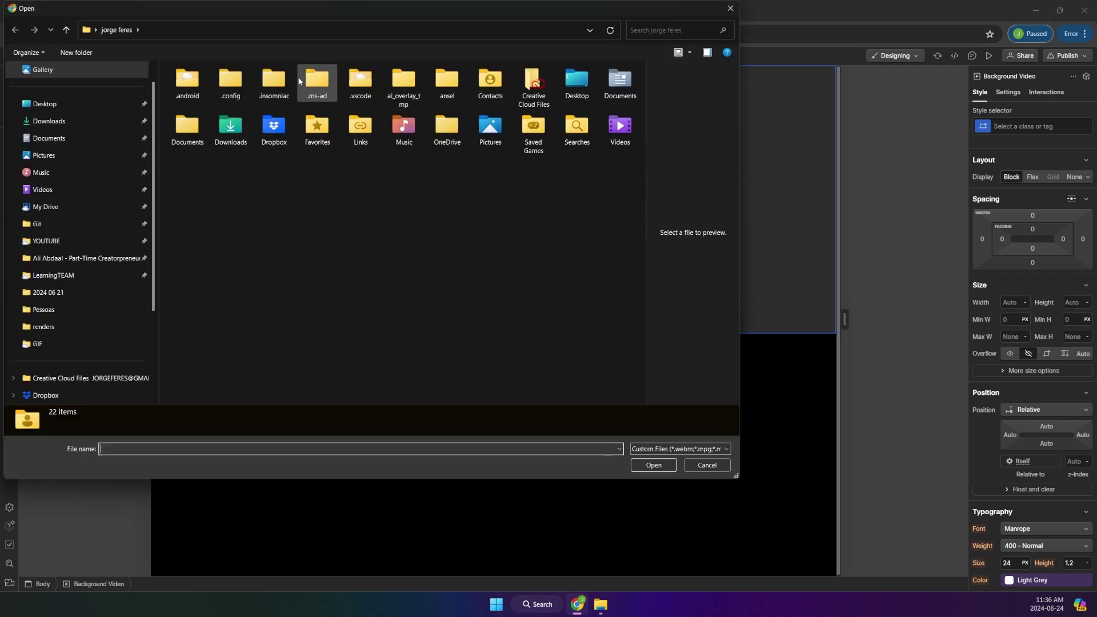
click(598, 607)
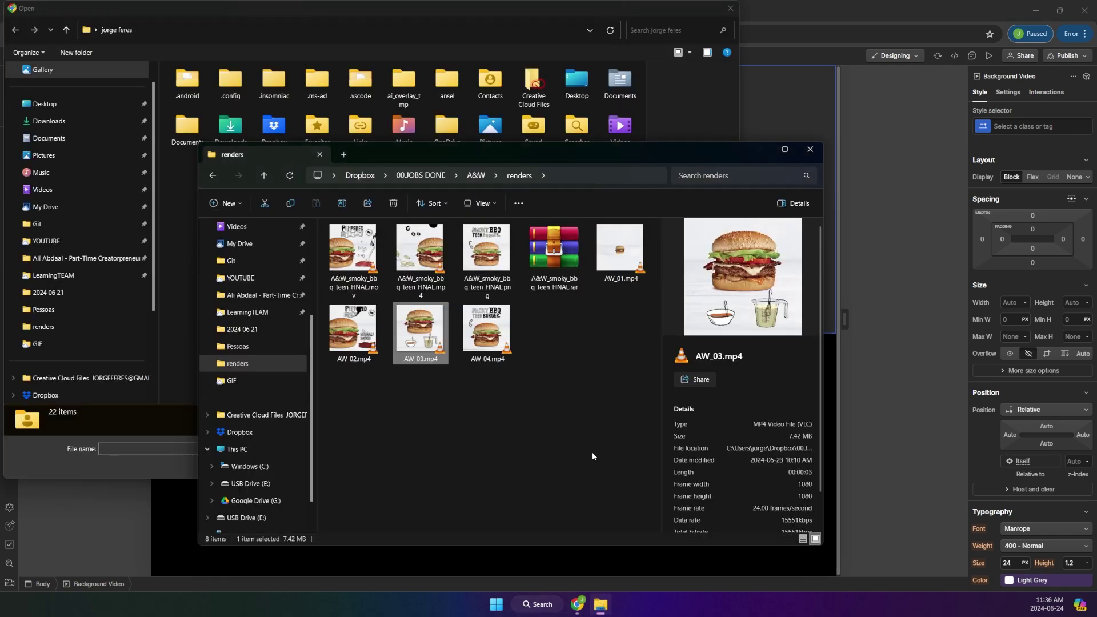
click(574, 175)
click(511, 27)
text(C:\Users\jorge feres\Dropbox\00JOBS DONE\A&W\renders)
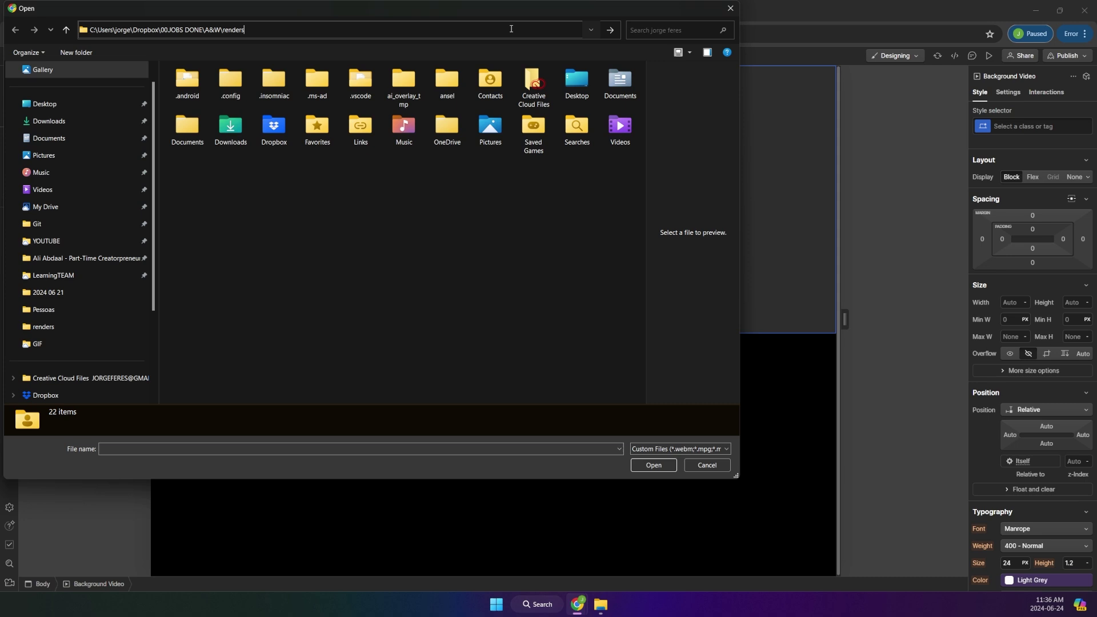
key(Return)
click(296, 89)
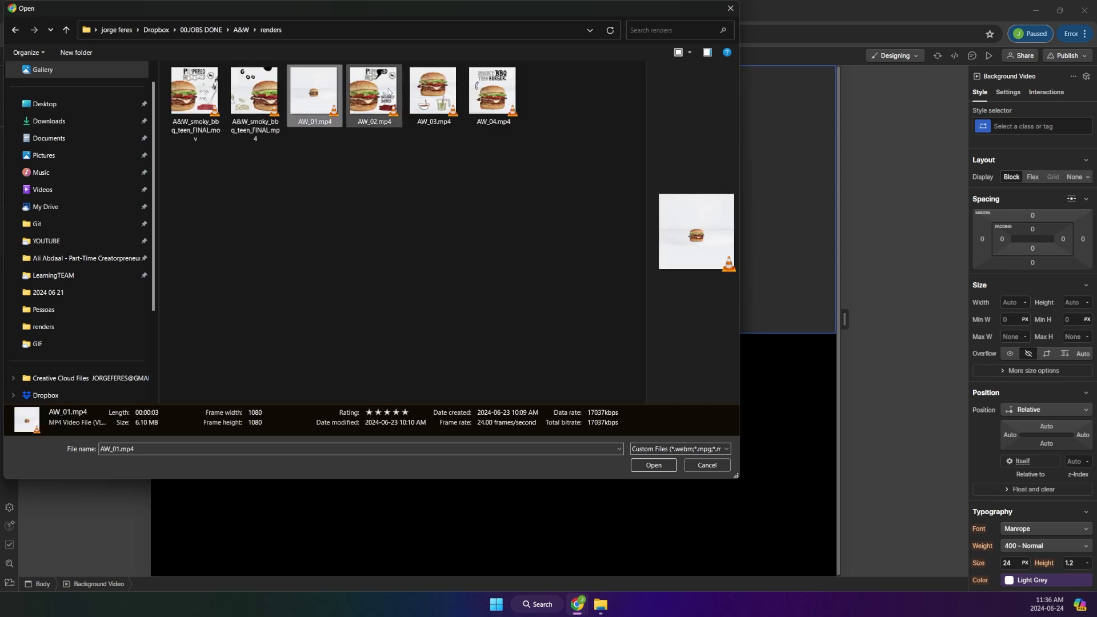
click(654, 465)
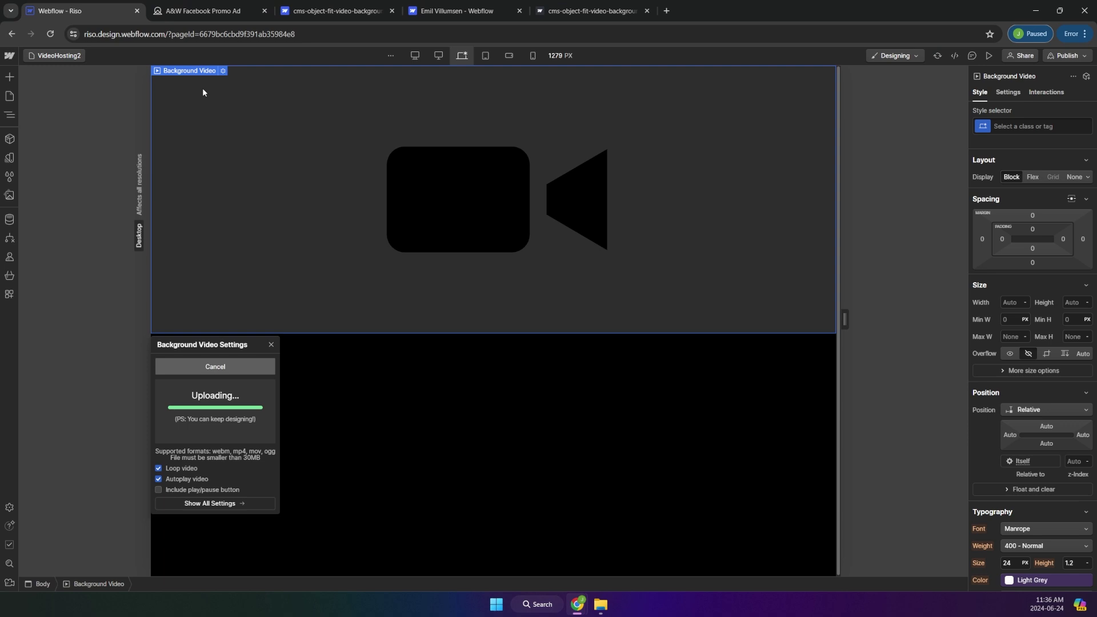
Add a second Background Video section below and upload another burger render to it.
click(10, 97)
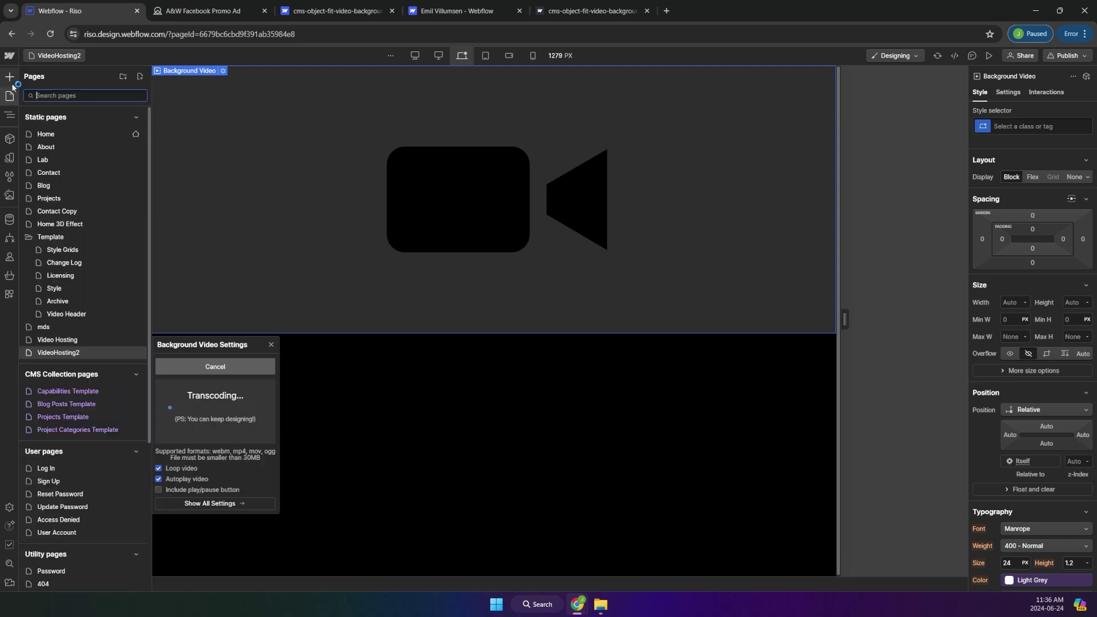
click(9, 76)
drag(41, 147, 271, 386)
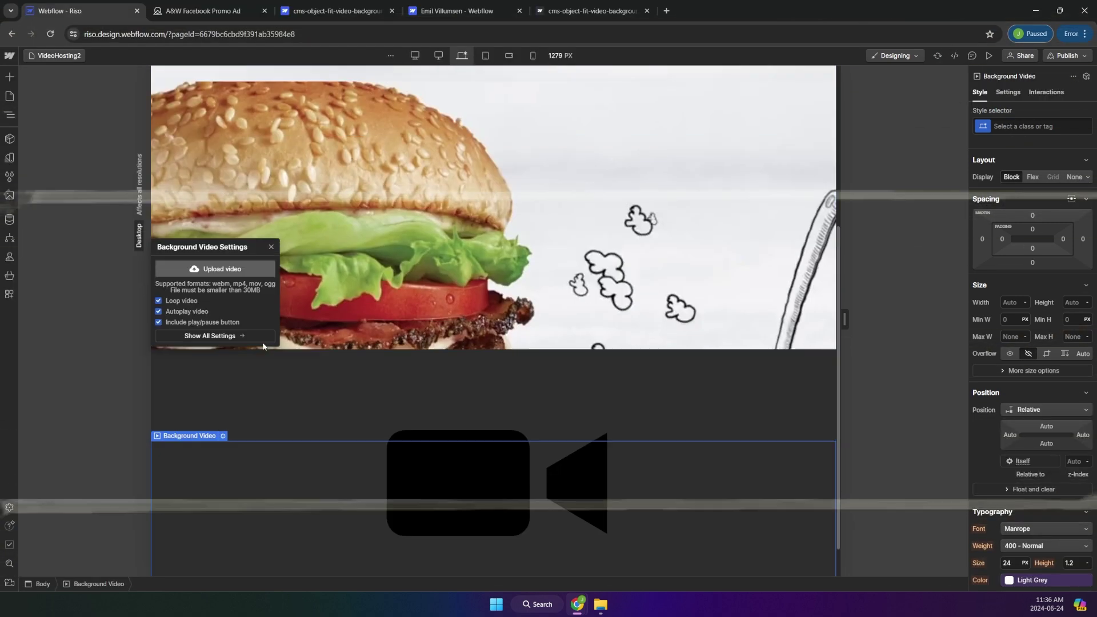
click(215, 268)
double_click(433, 97)
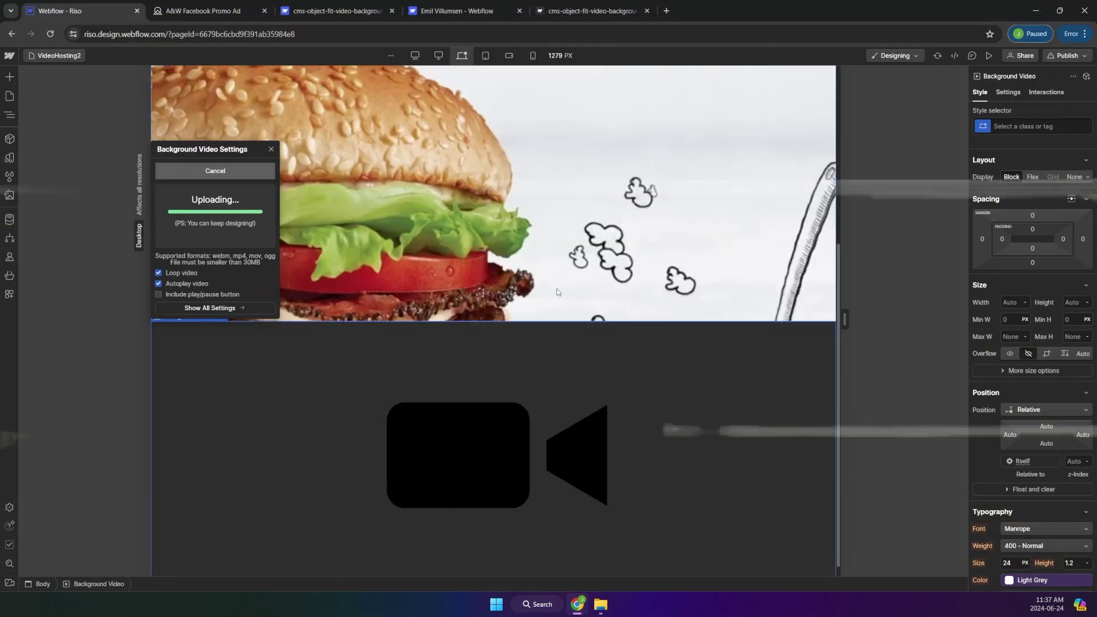
Preview VideoHosting2 and scroll to watch both burger videos play.
click(988, 56)
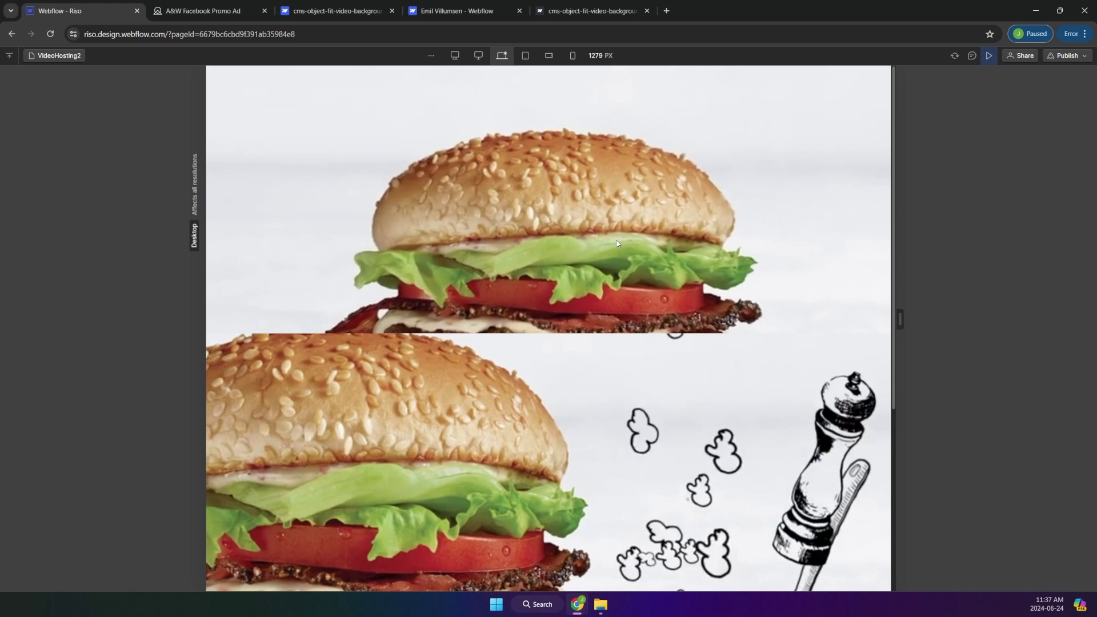
scroll(663, 246, down, 4)
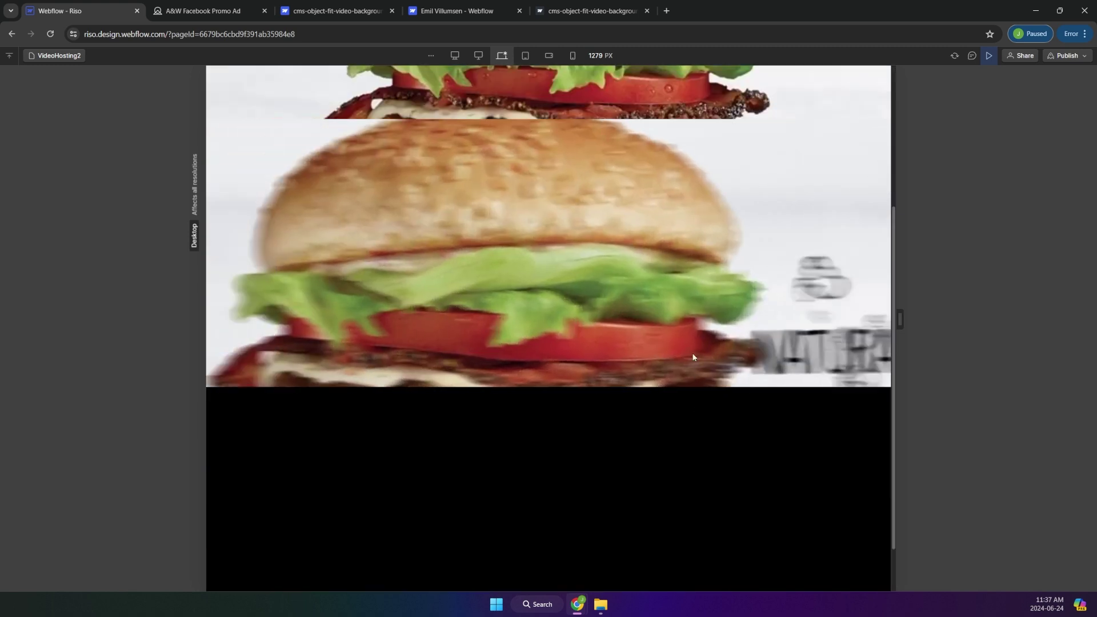
scroll(694, 280, down, 1)
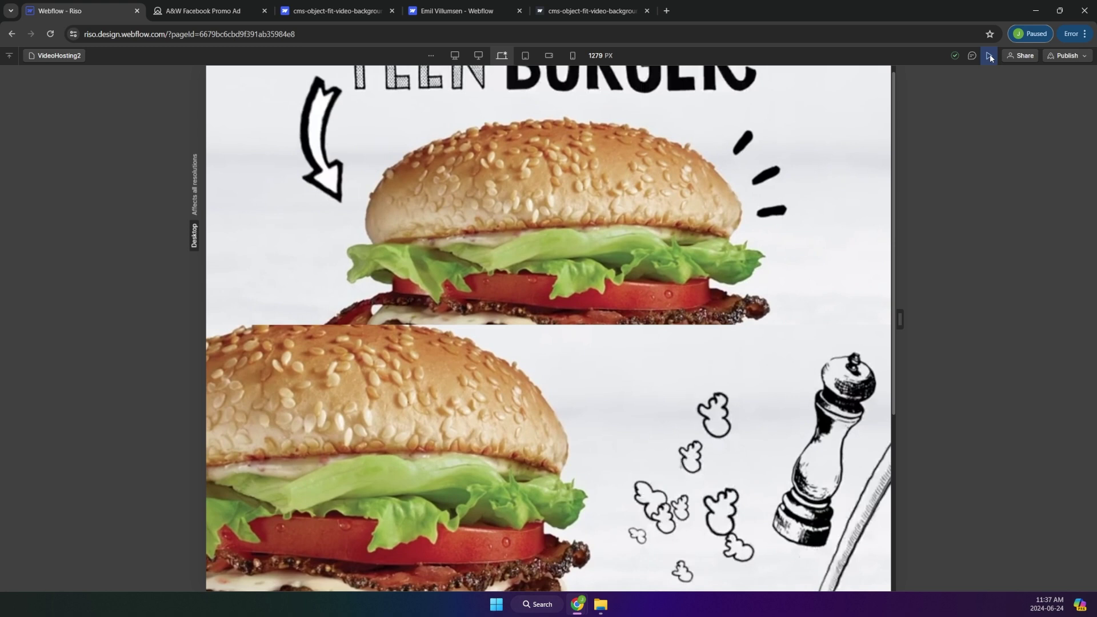
Exit preview and publish the site to both staging and production domains.
click(989, 56)
click(990, 56)
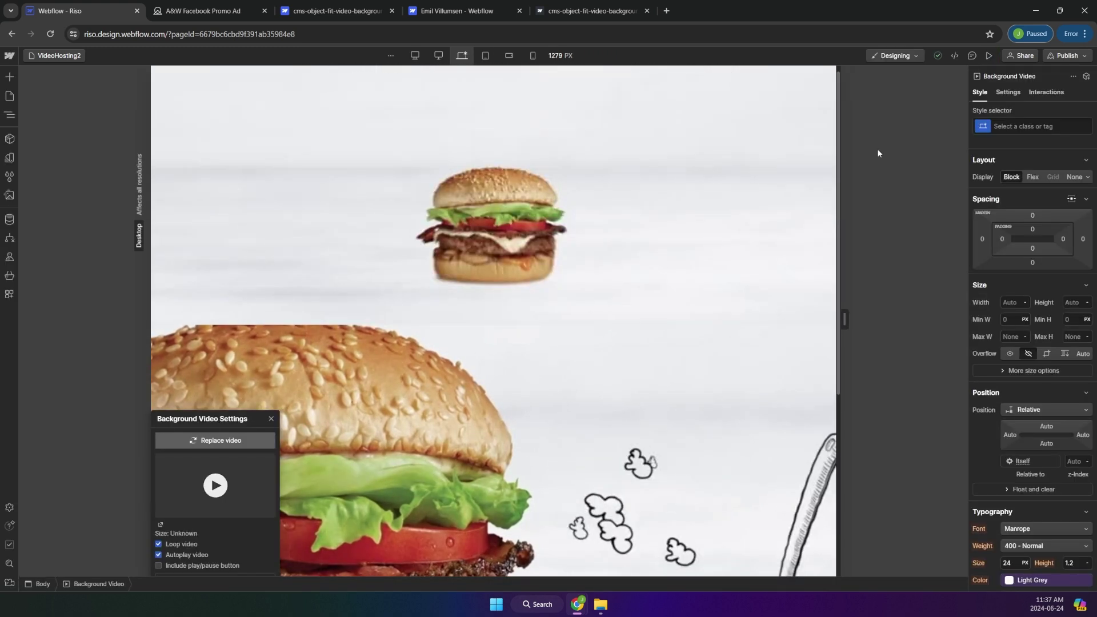
click(1084, 56)
click(1037, 211)
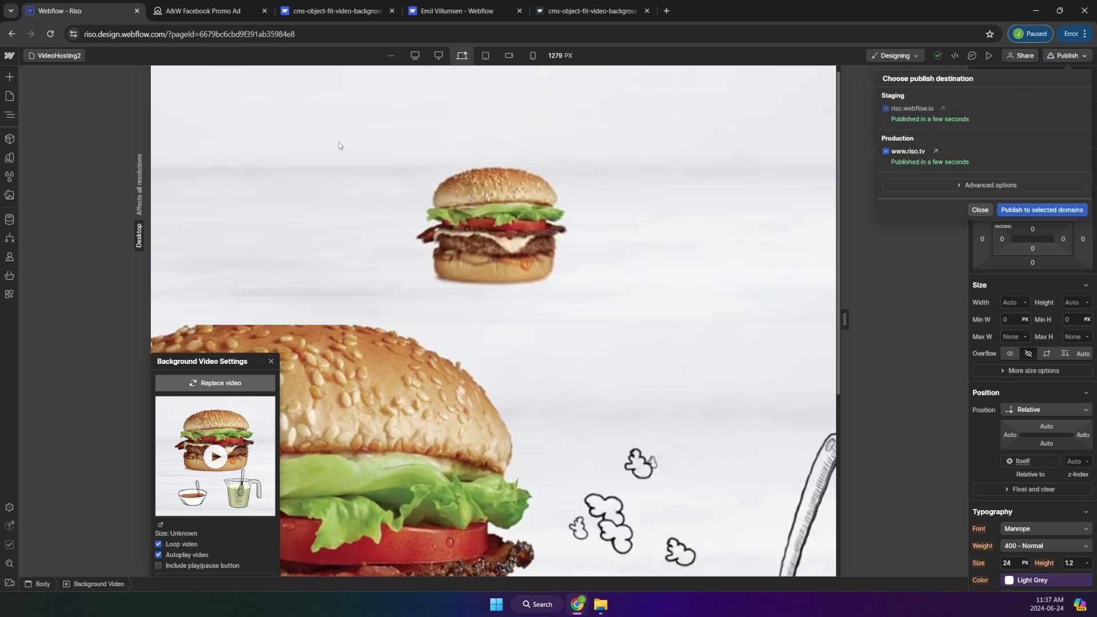
key(Escape)
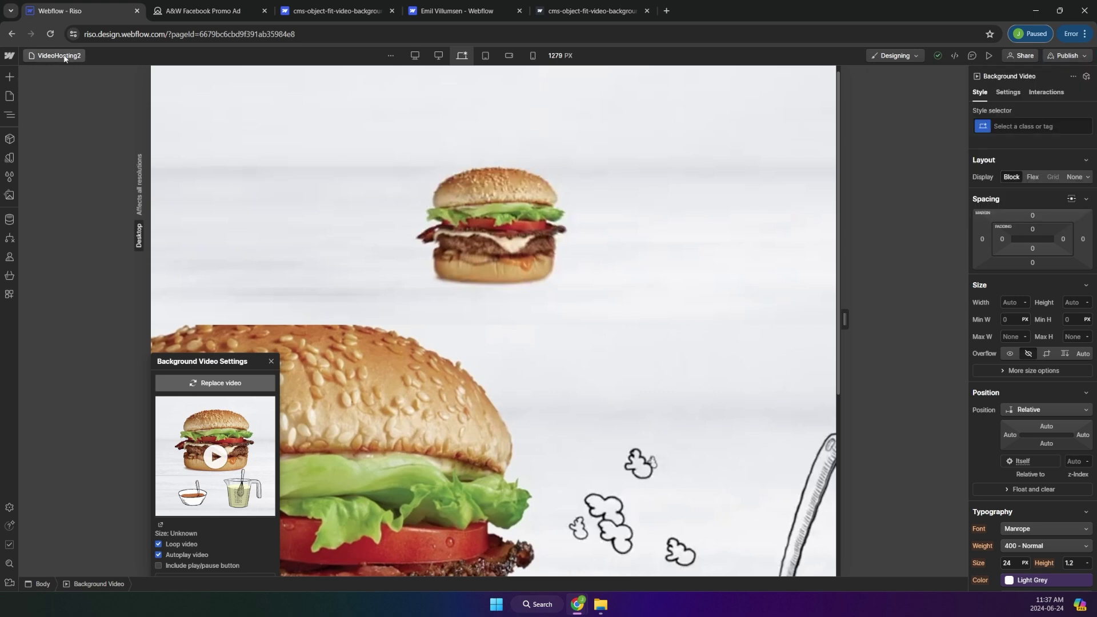
Open the VideoHosting2 page settings from the Pages panel.
click(63, 57)
click(10, 117)
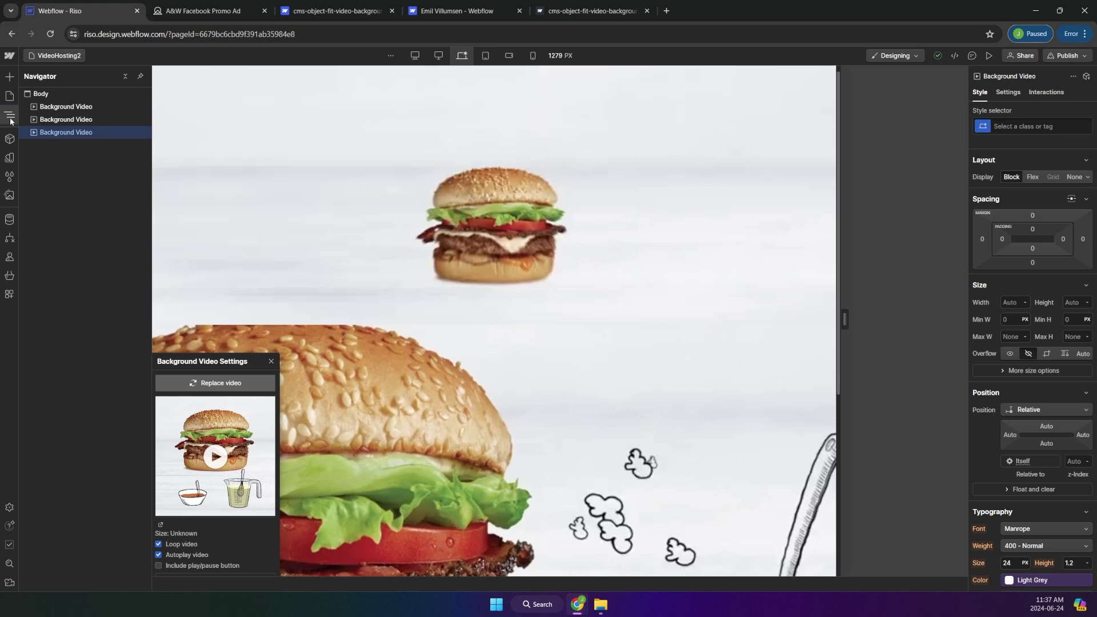
click(8, 97)
click(9, 118)
click(41, 98)
click(7, 100)
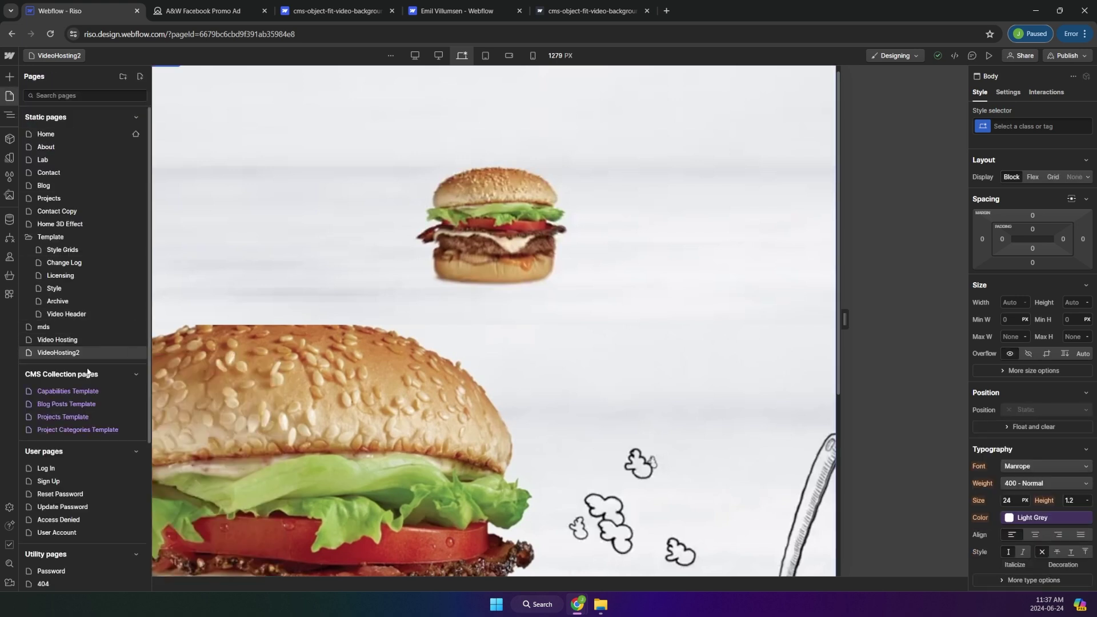
click(135, 352)
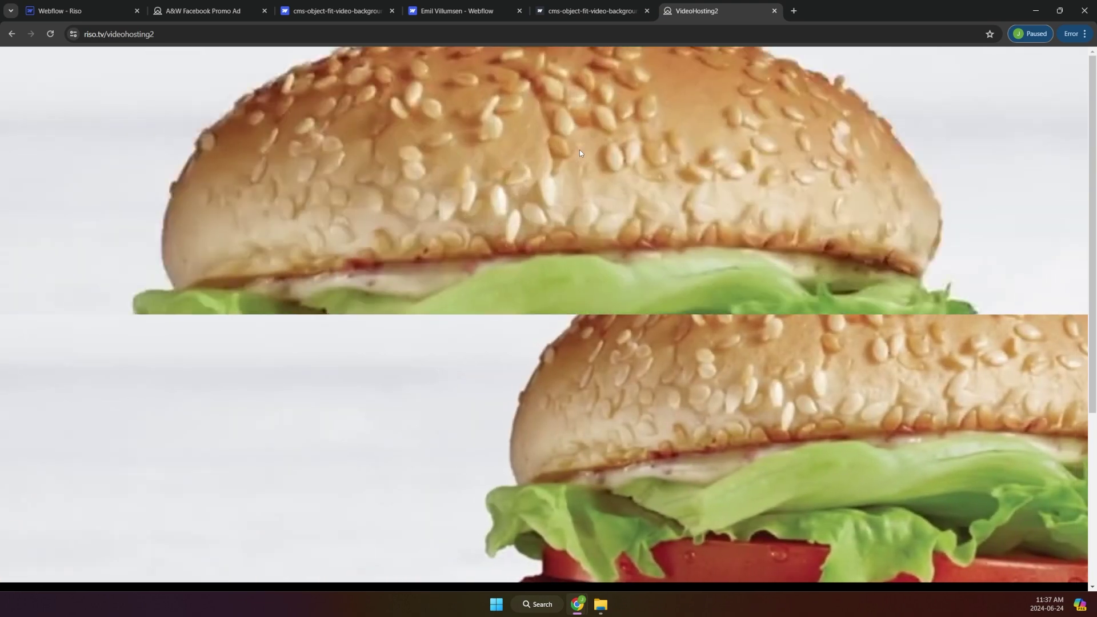
Inspect the live page and copy the first background video's data-video-urls value.
right_click(579, 150)
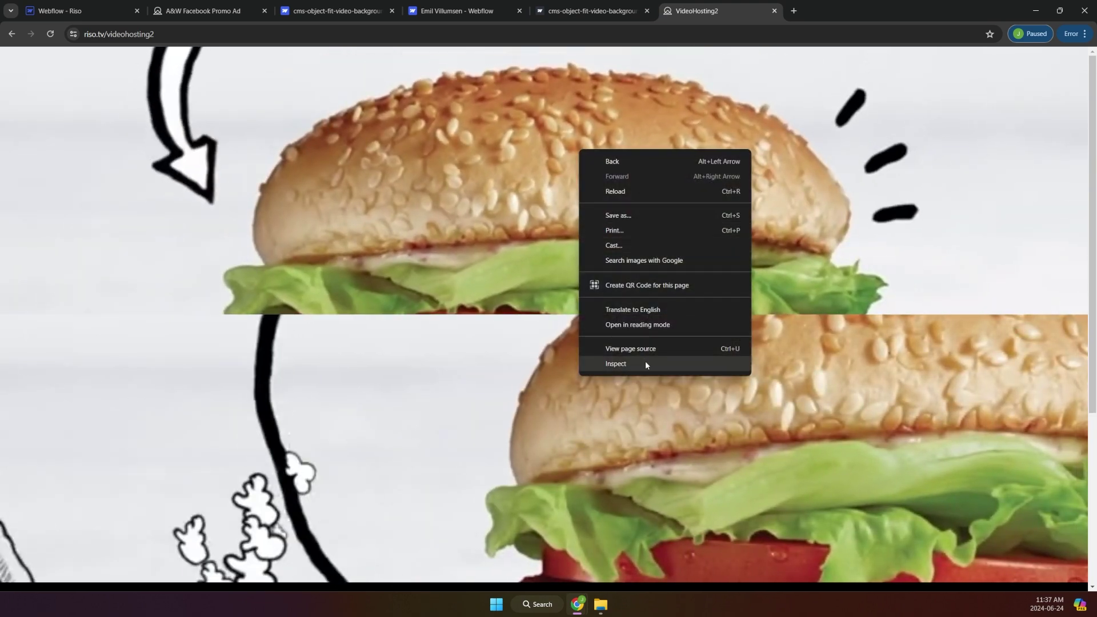
click(616, 363)
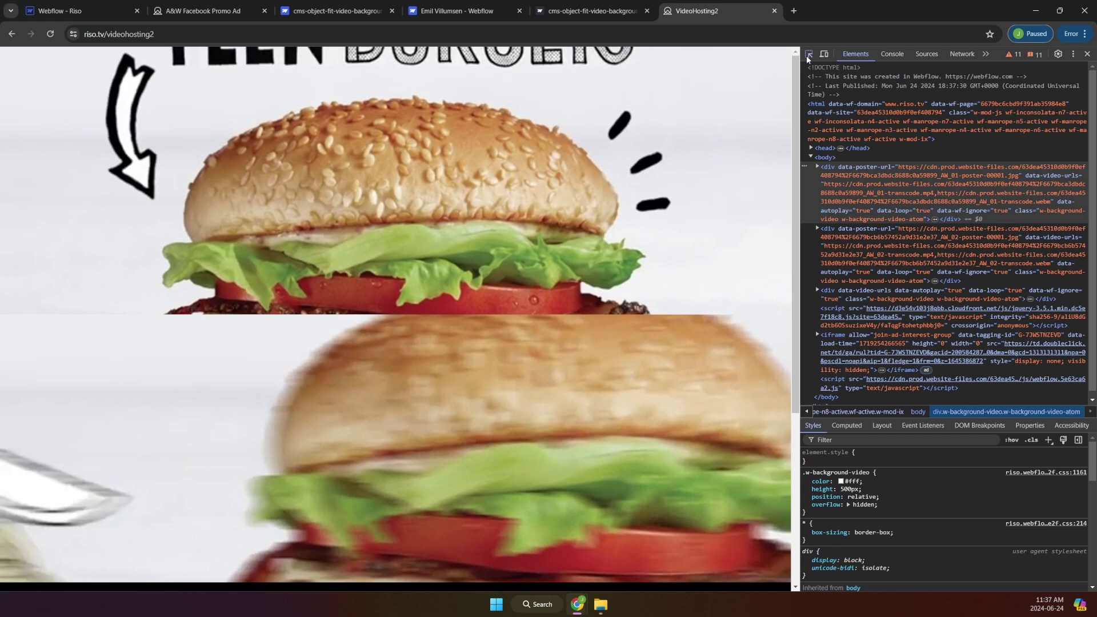
click(809, 55)
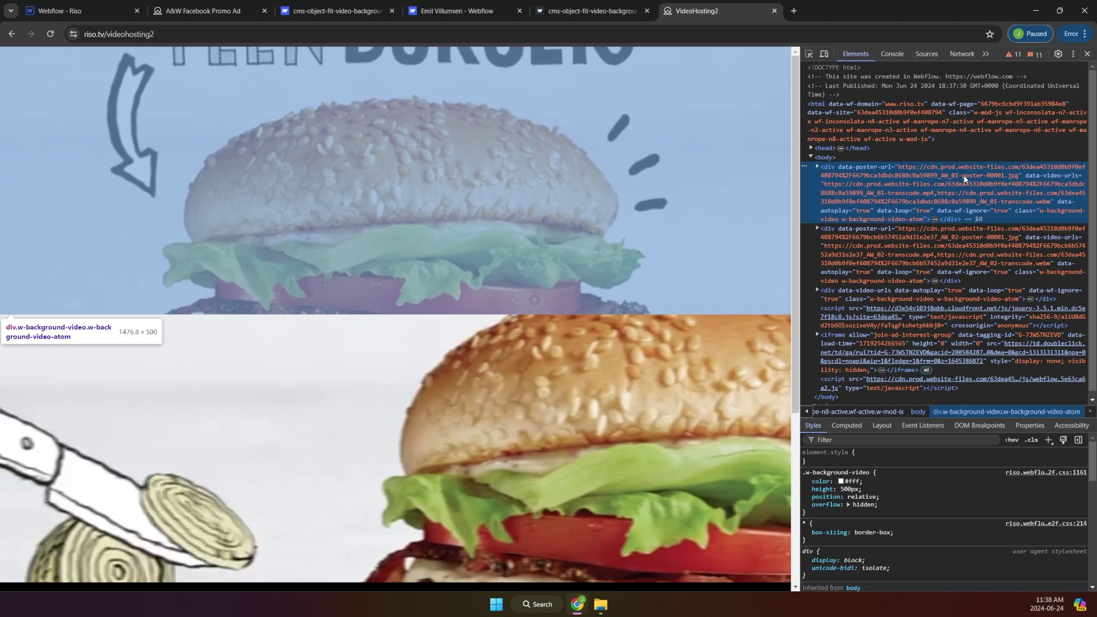
double_click(931, 189)
key(ctrl+c)
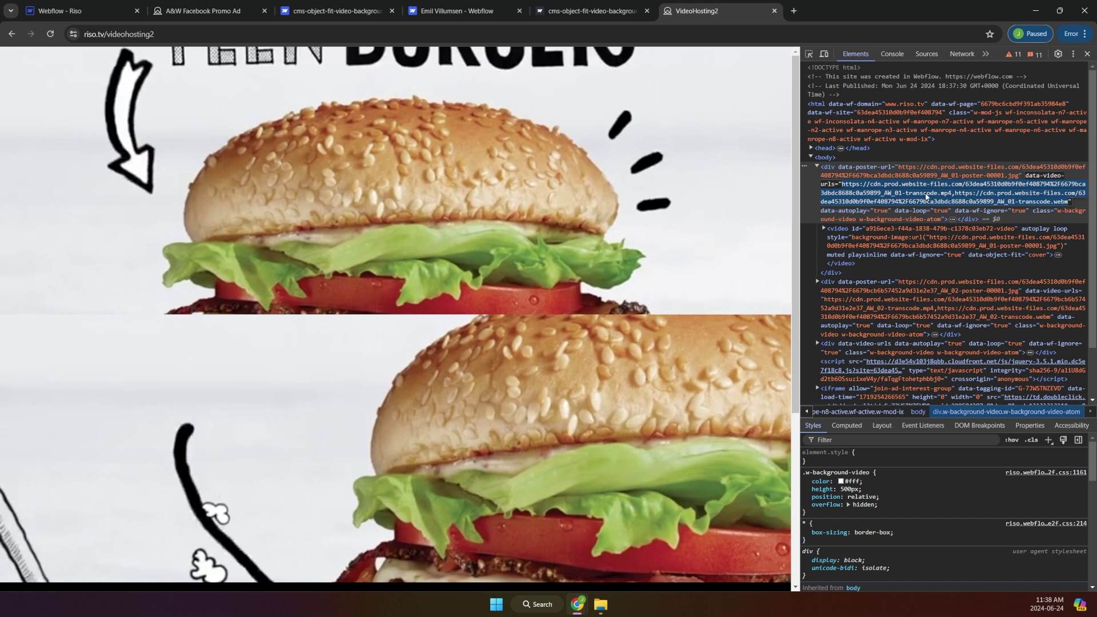
right_click(926, 197)
click(821, 240)
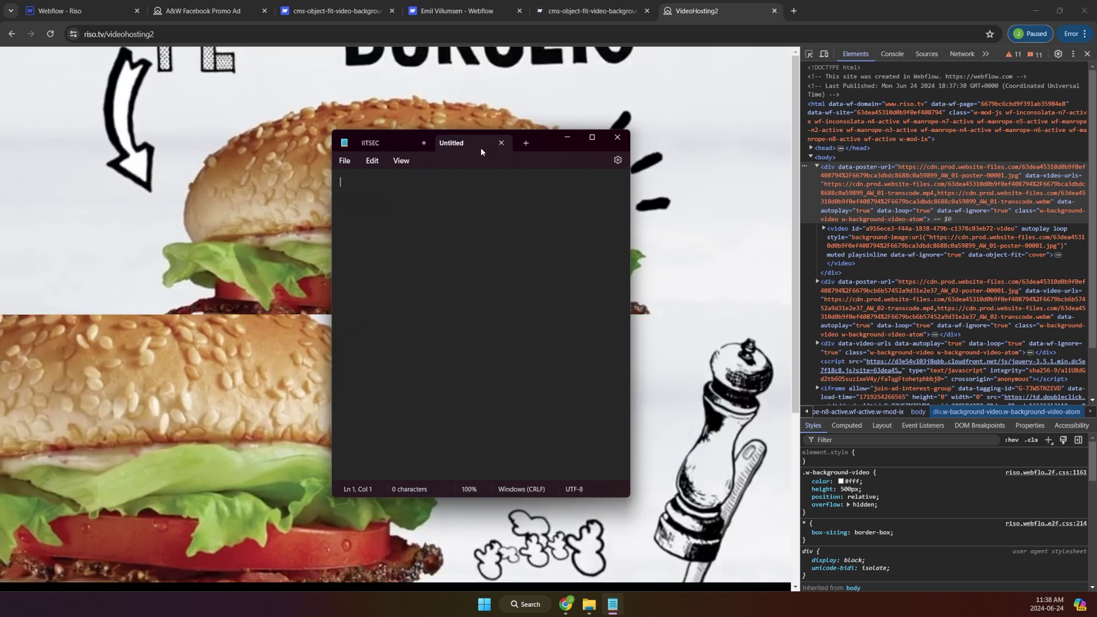
Paste the first video's URLs into Notepad, splitting the mp4 and webm URLs onto separate lines.
key(ctrl+v)
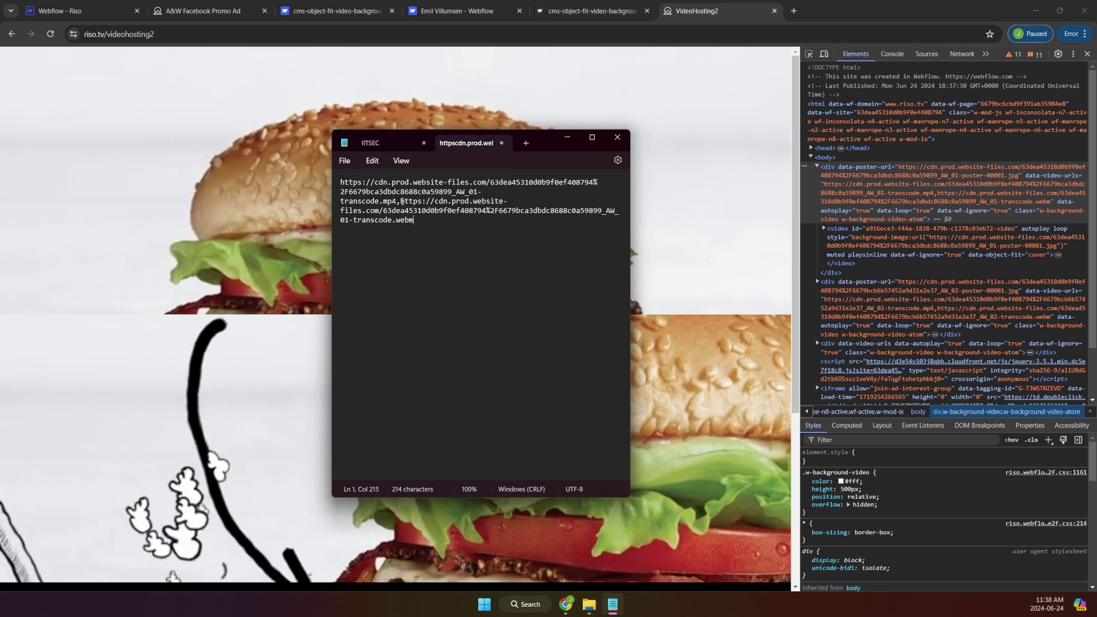
click(402, 201)
key(Return)
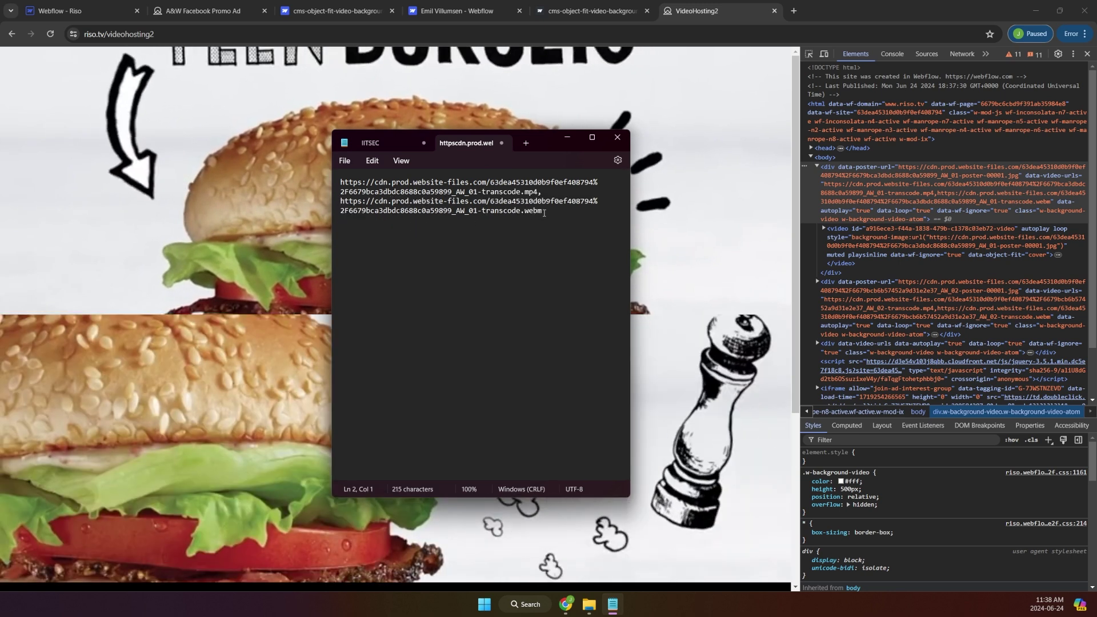
drag(467, 212, 341, 202)
click(563, 193)
key(BackSpace)
key(Return)
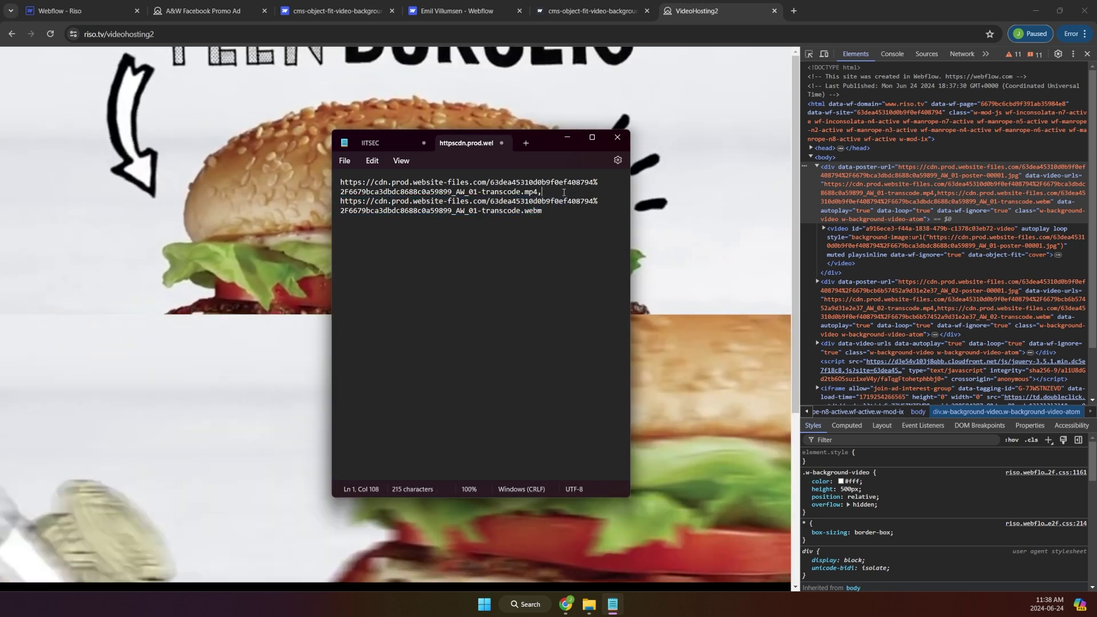
key(Up)
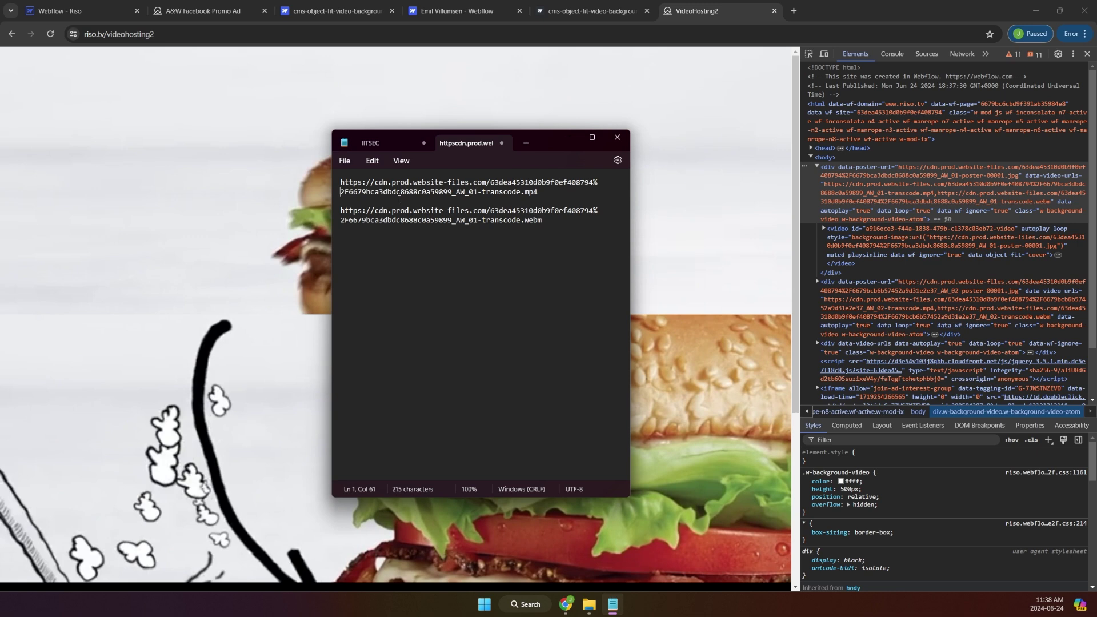
key(Return)
key(Up)
Add the labels VIDEO 1, VIDEO 2 and VIDEO 3 to the notes.
text(V)
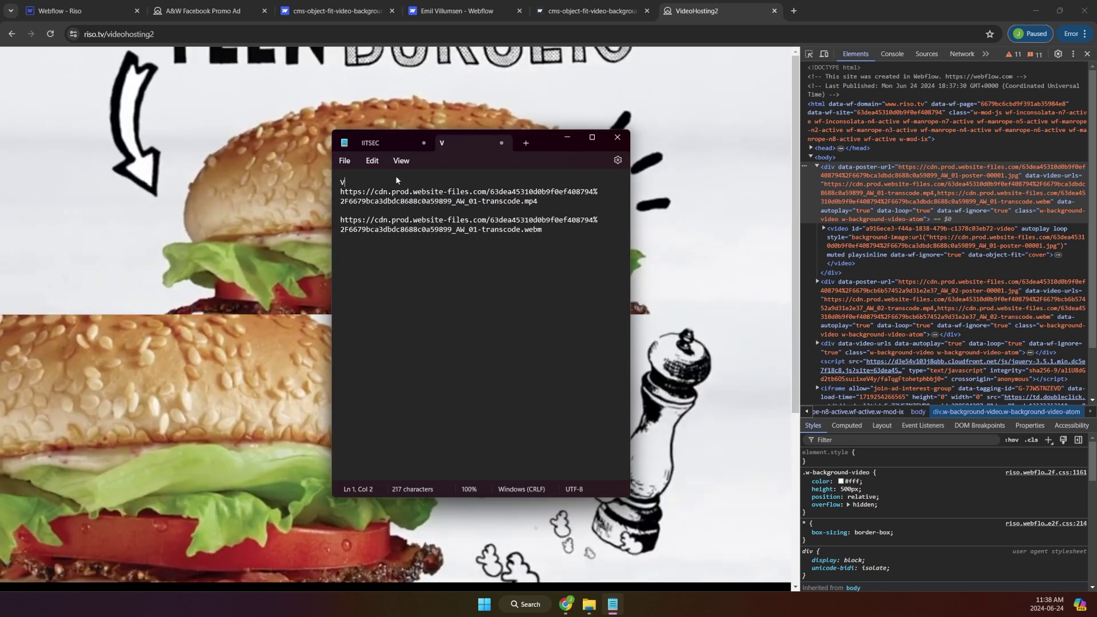
text(IDEO 1)
key(ctrl+End)
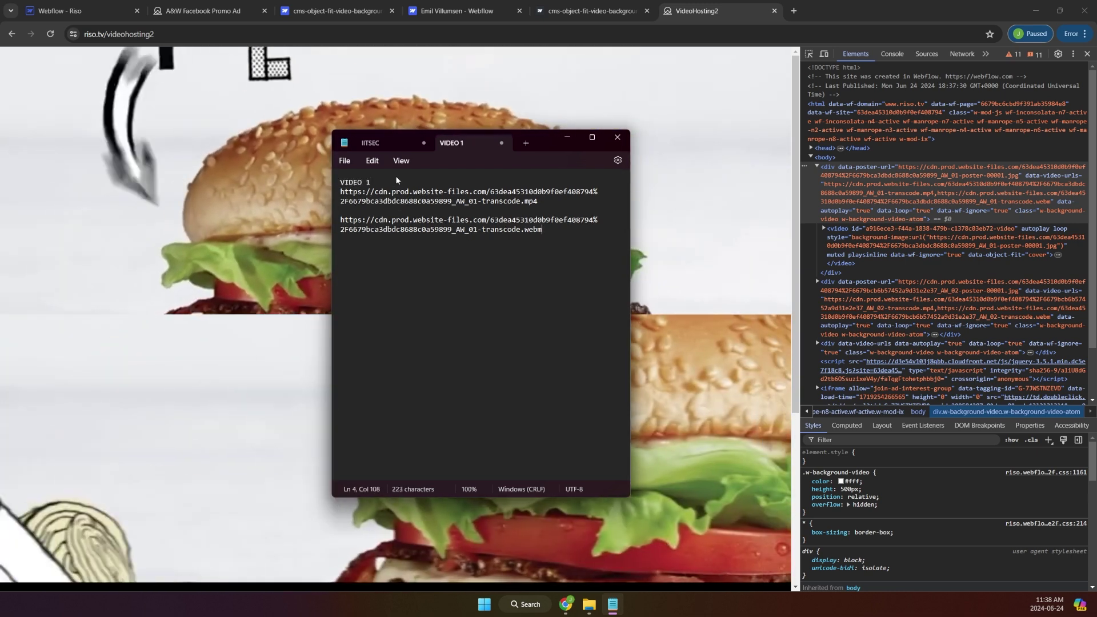
key(Return)
key(Return)
text(VIDEO)
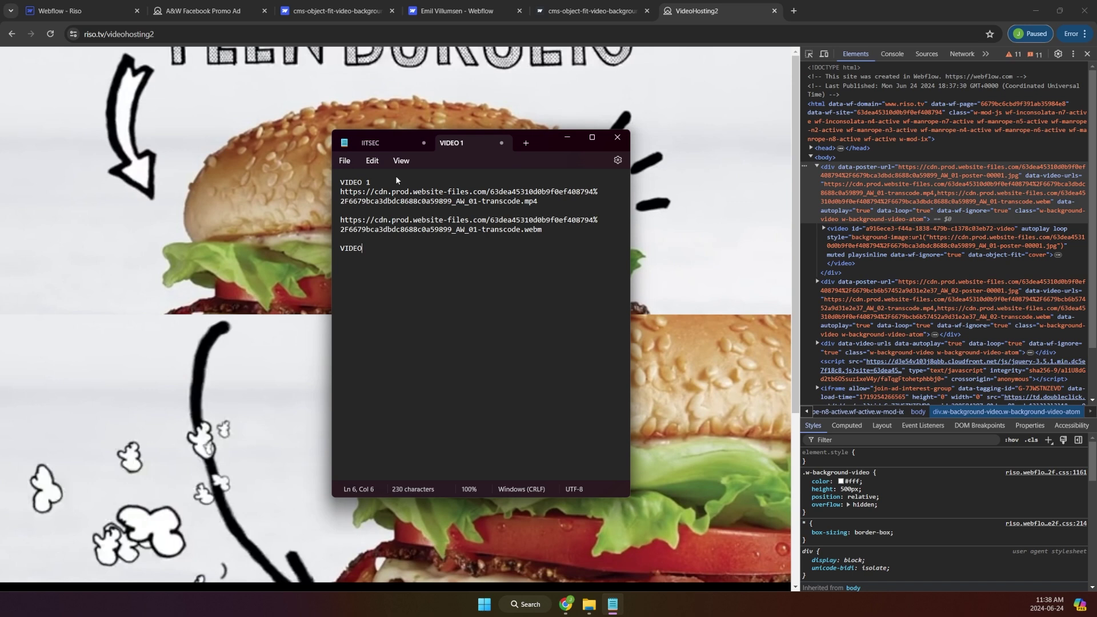
text( 2)
key(Return)
key(Return)
text(V)
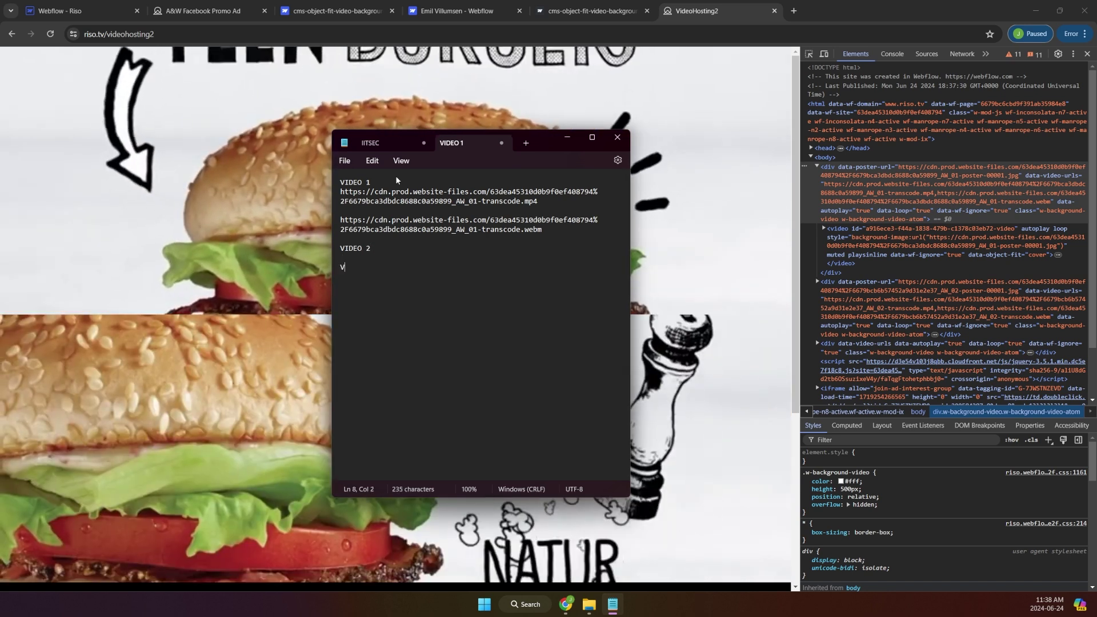
text(IDEO 3)
key(Up)
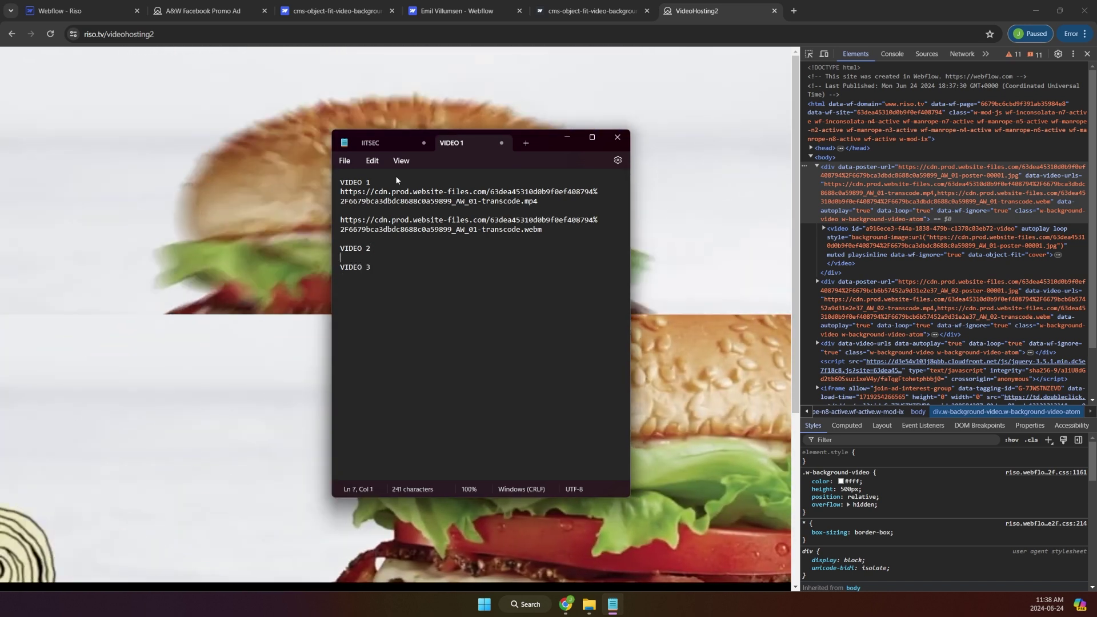
Copy the second video's data-video-urls from DevTools and paste it under VIDEO 2.
key(alt+Tab)
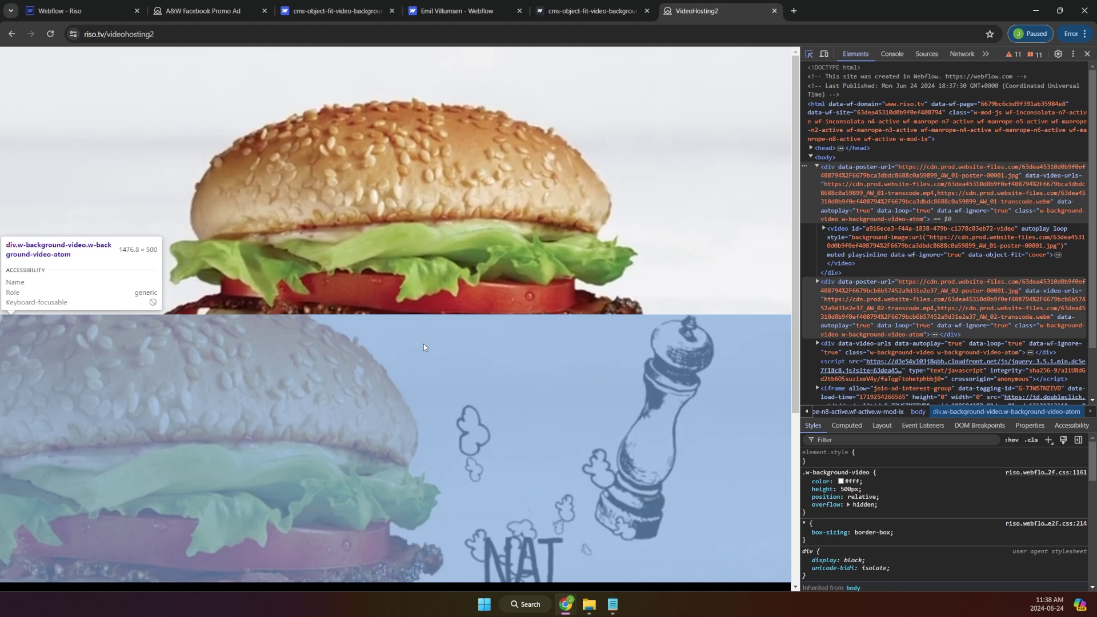
click(406, 360)
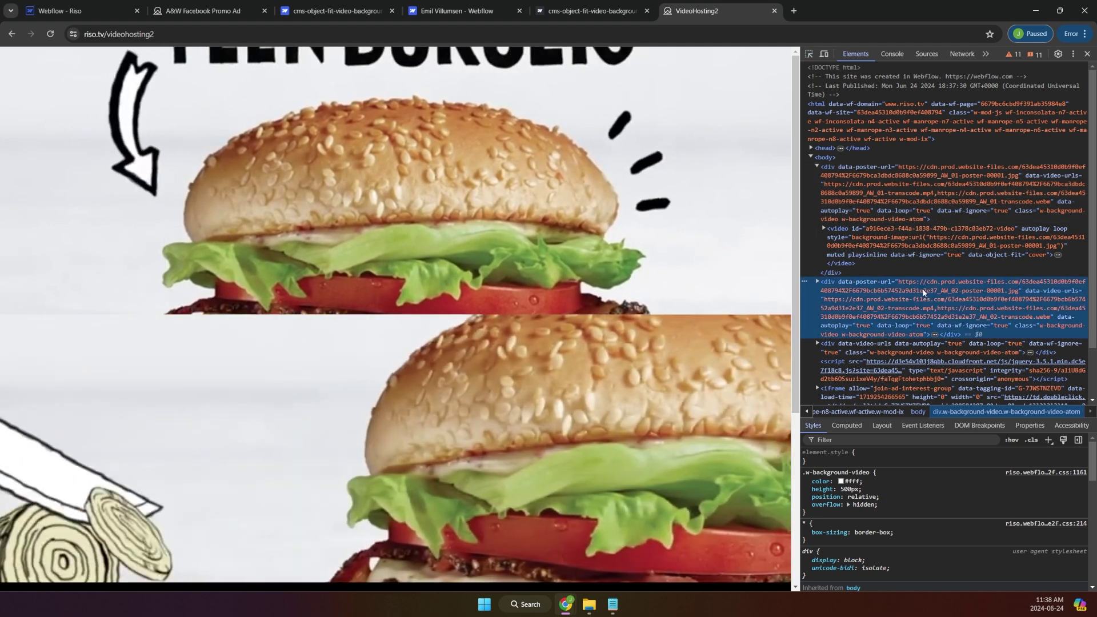
double_click(921, 304)
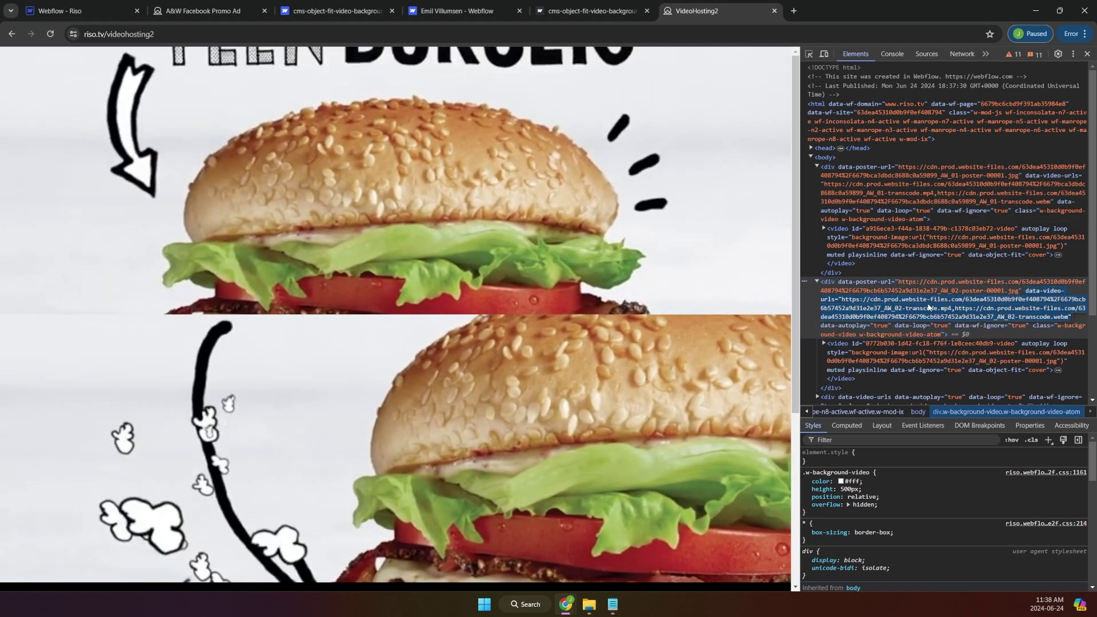
key(ctrl+c)
key(alt+Tab)
click(396, 251)
key(Down)
key(ctrl+v)
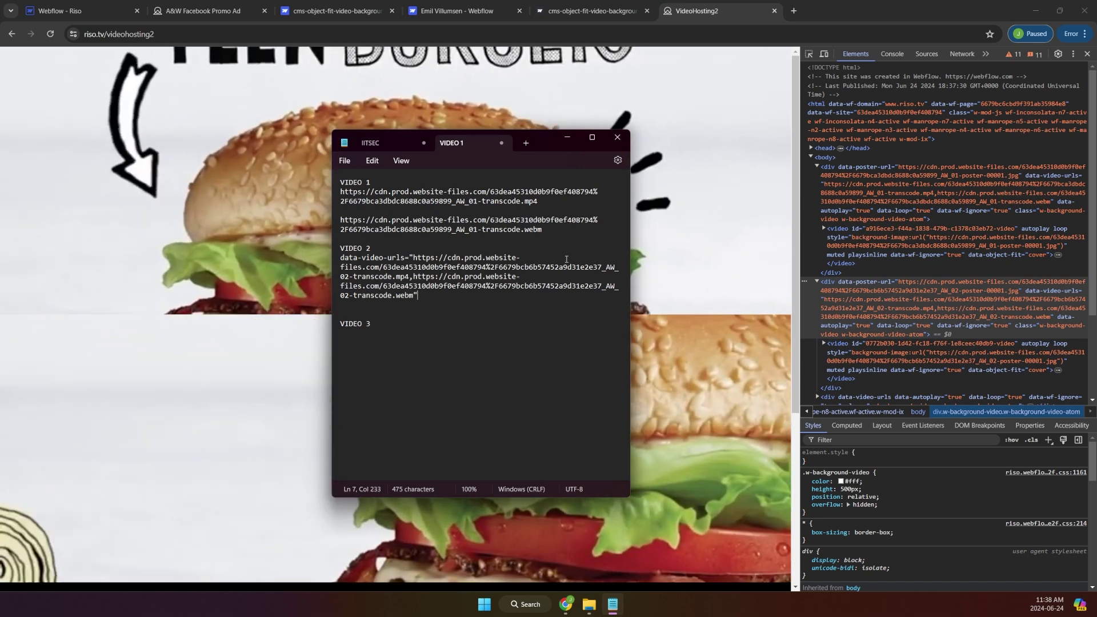
Separate the VIDEO 2 mp4 and webm URLs and delete the leftover data-video-urls prefix.
click(414, 277)
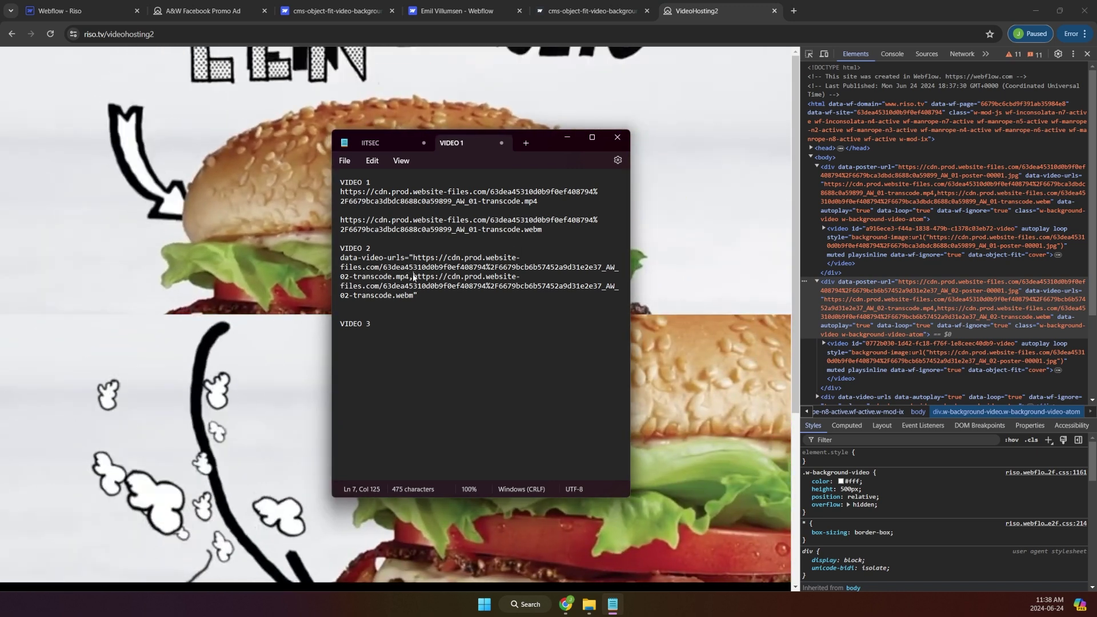
key(BackSpace)
key(Return)
click(434, 279)
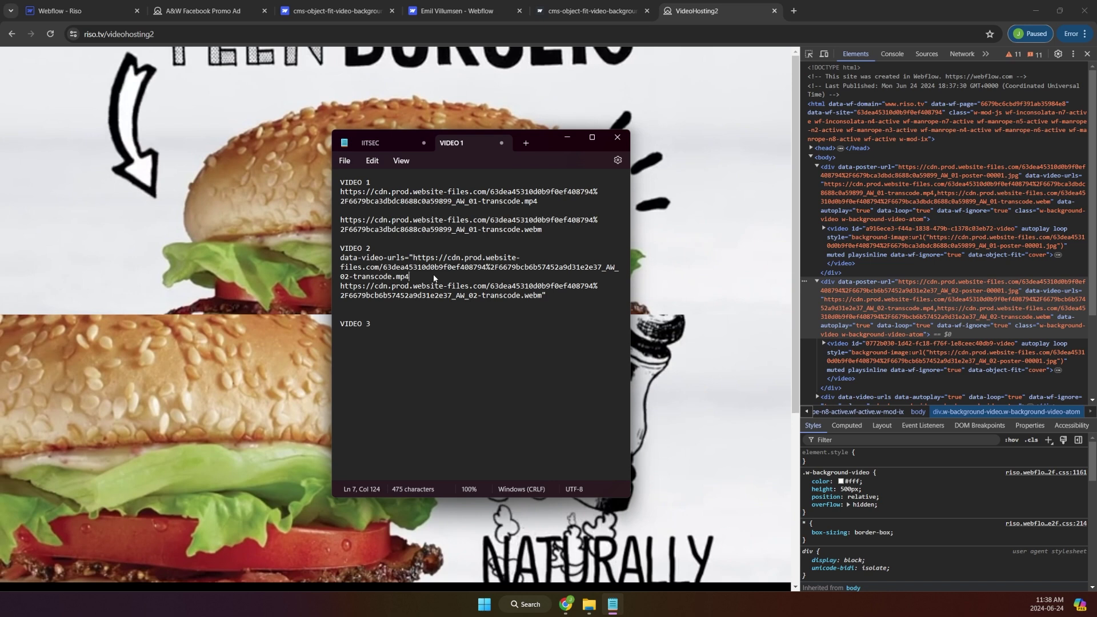
key(Return)
click(414, 257)
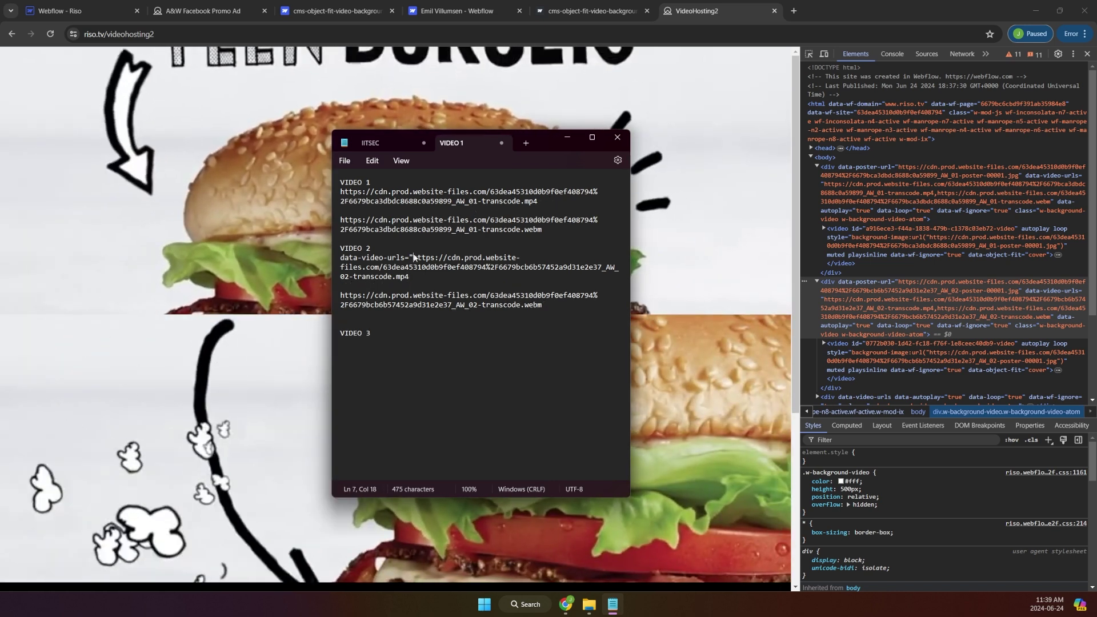
key(shift+Home)
key(BackSpace)
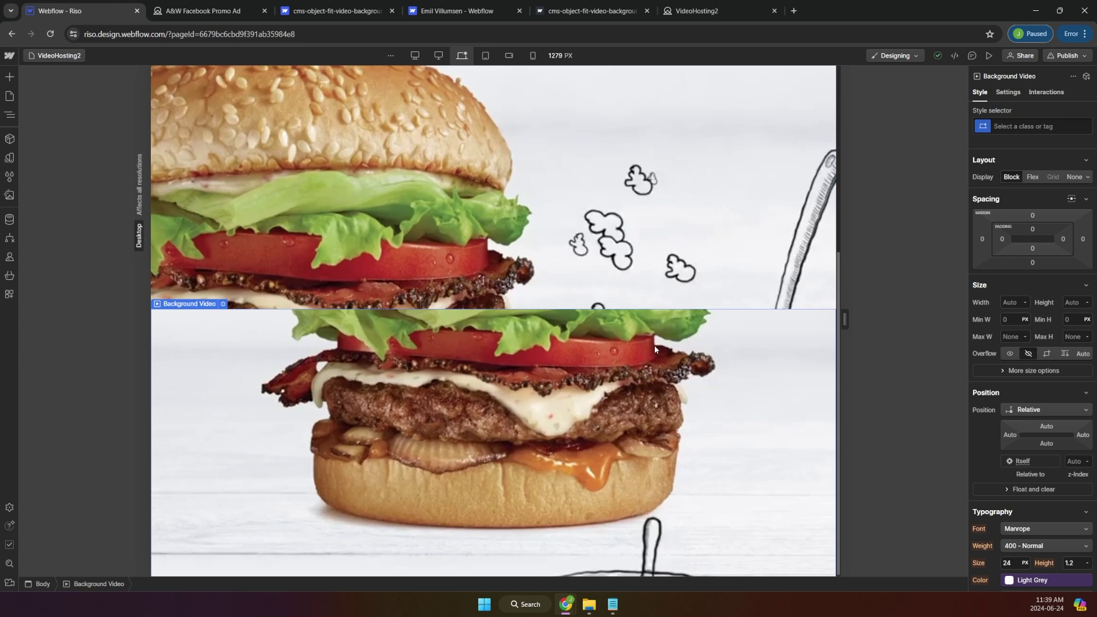
Publish to both domains and check the live VideoHosting2 page.
click(1083, 56)
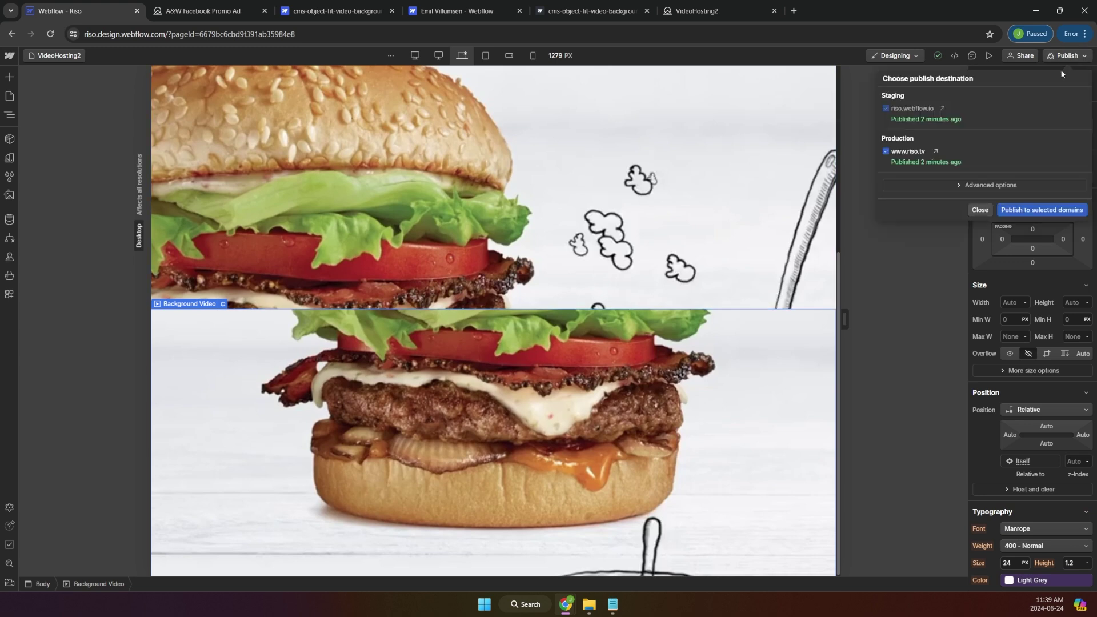
click(1035, 208)
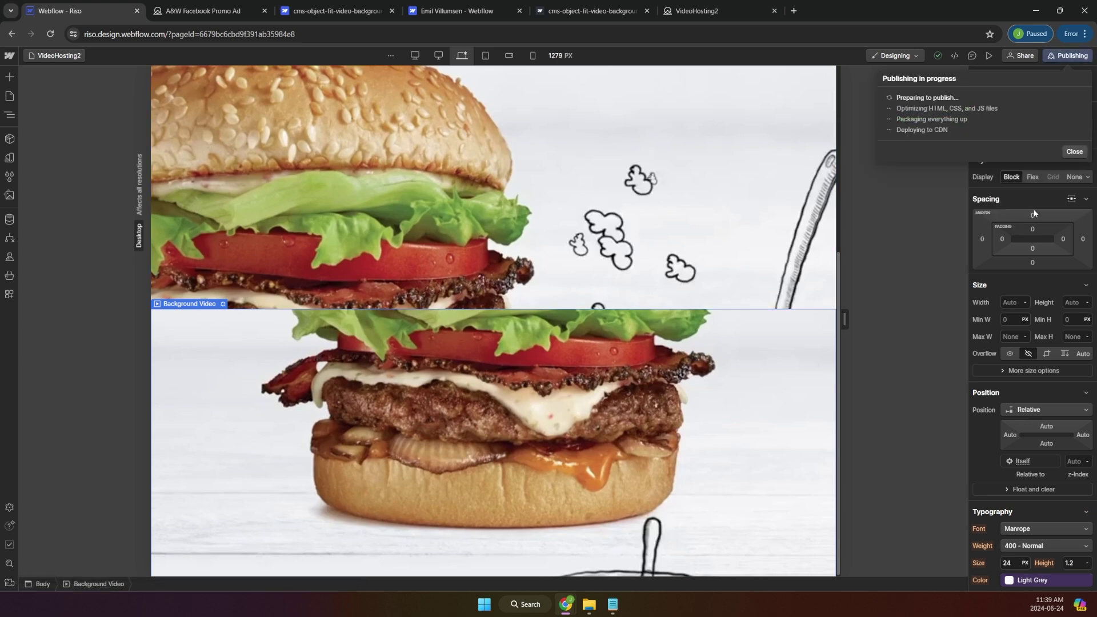
click(682, 12)
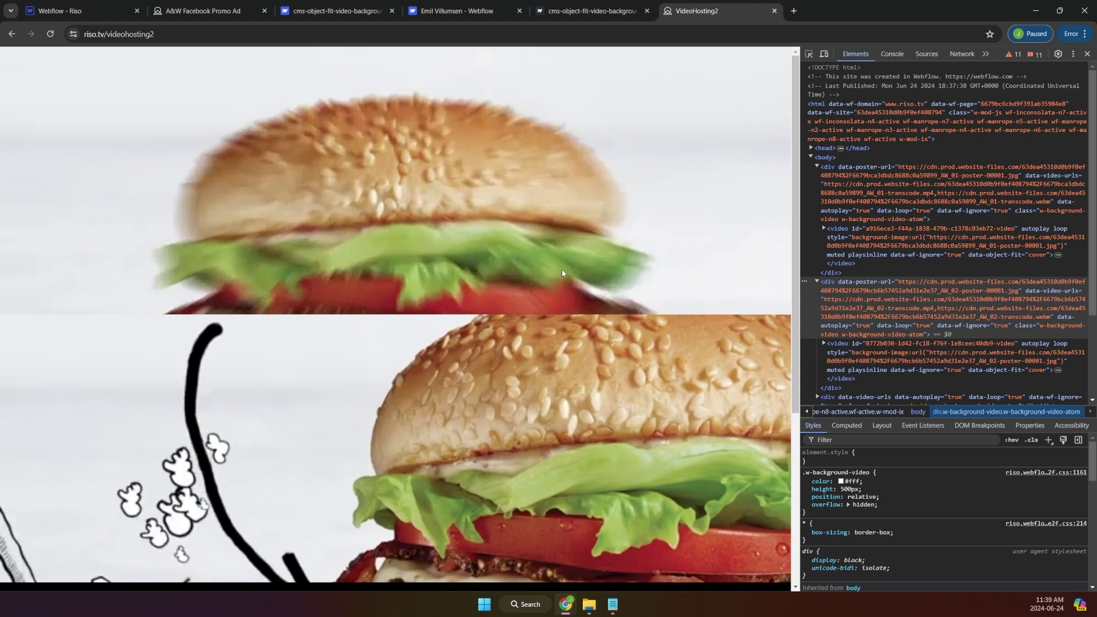
scroll(561, 269, down, 5)
Return to Webflow and publish to both domains again.
click(80, 11)
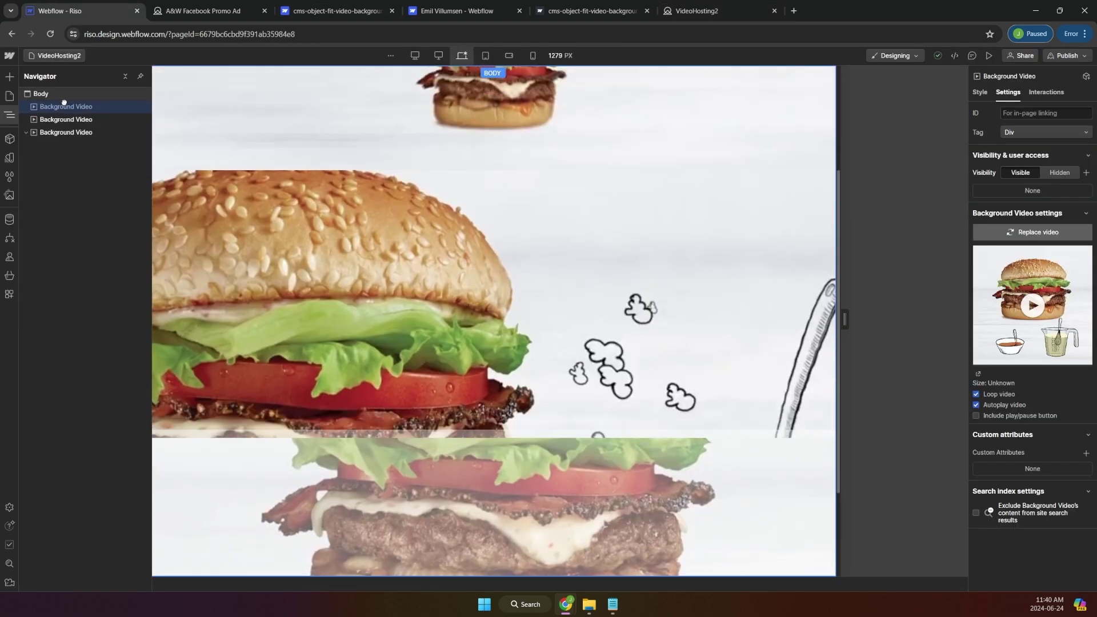
scroll(533, 285, up, 3)
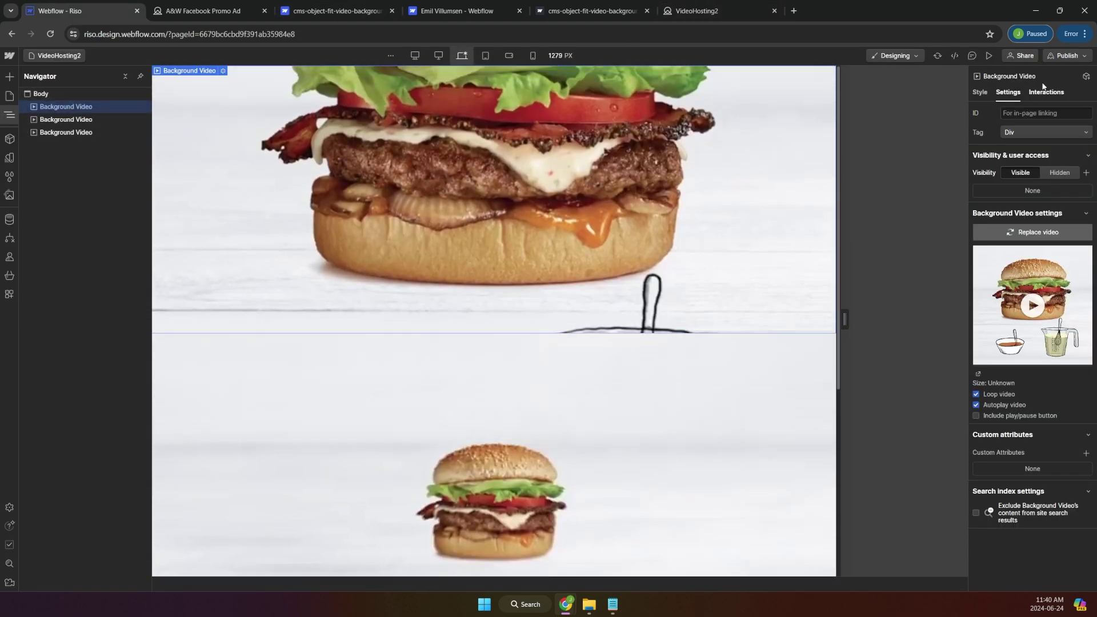
click(1067, 57)
click(1027, 211)
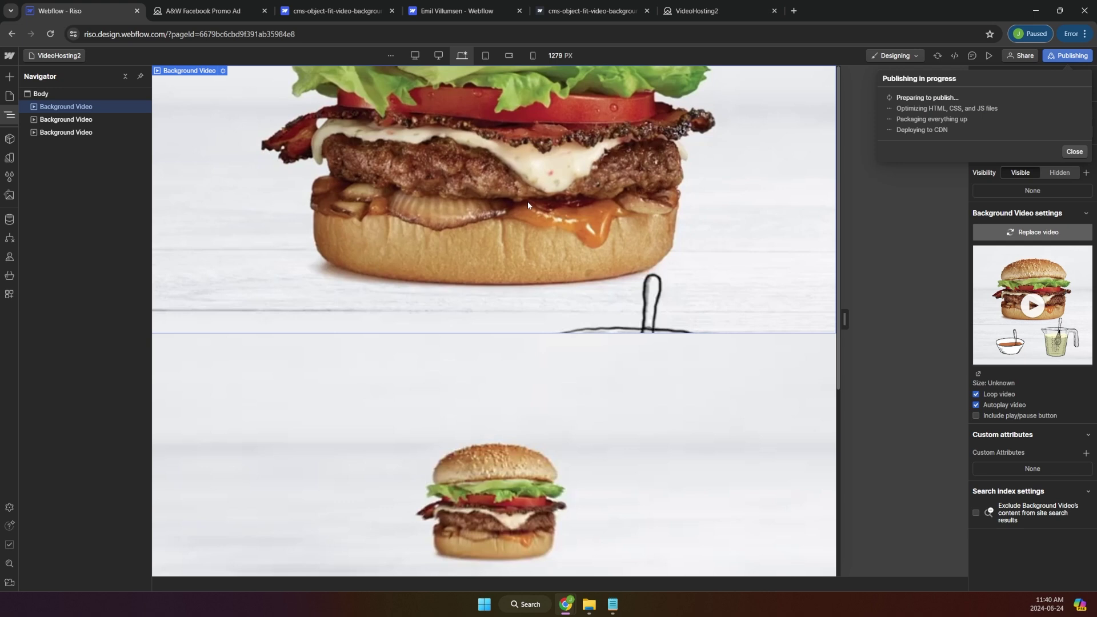
Inspect the top AW_03 background video on the live page and copy its data-video-urls.
click(741, 10)
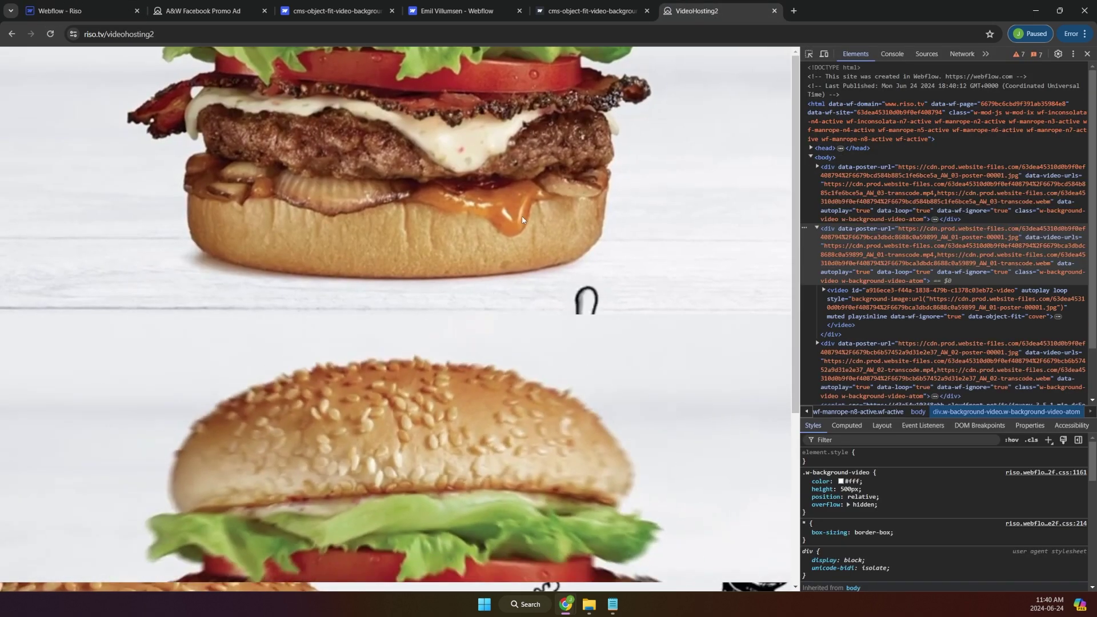
scroll(561, 204, down, 3)
scroll(501, 363, up, 4)
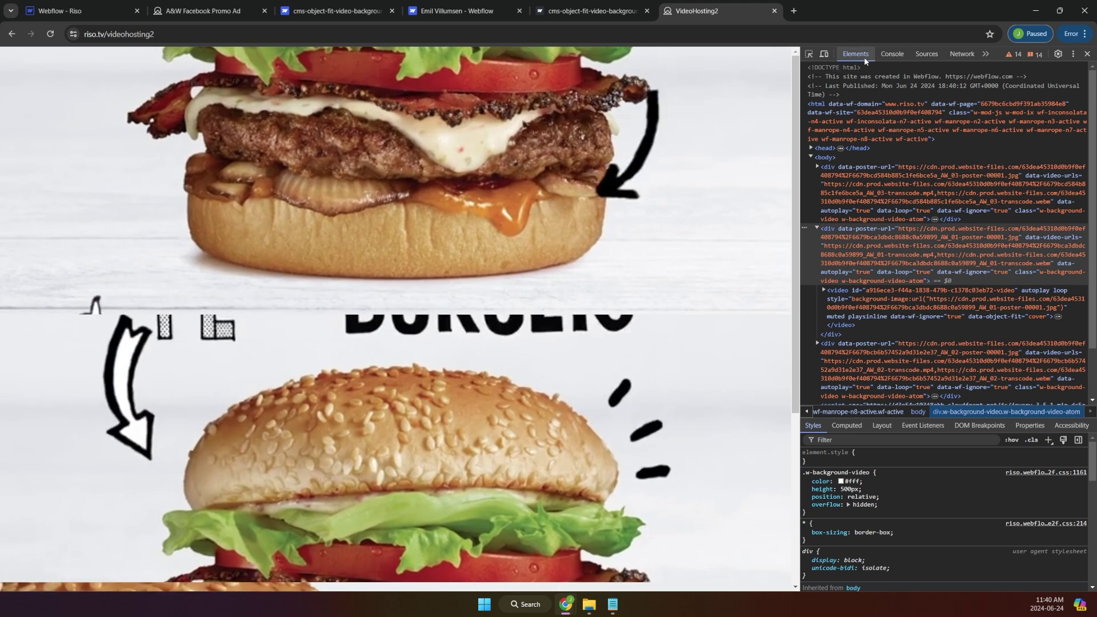
key(ctrl+shift+c)
click(578, 112)
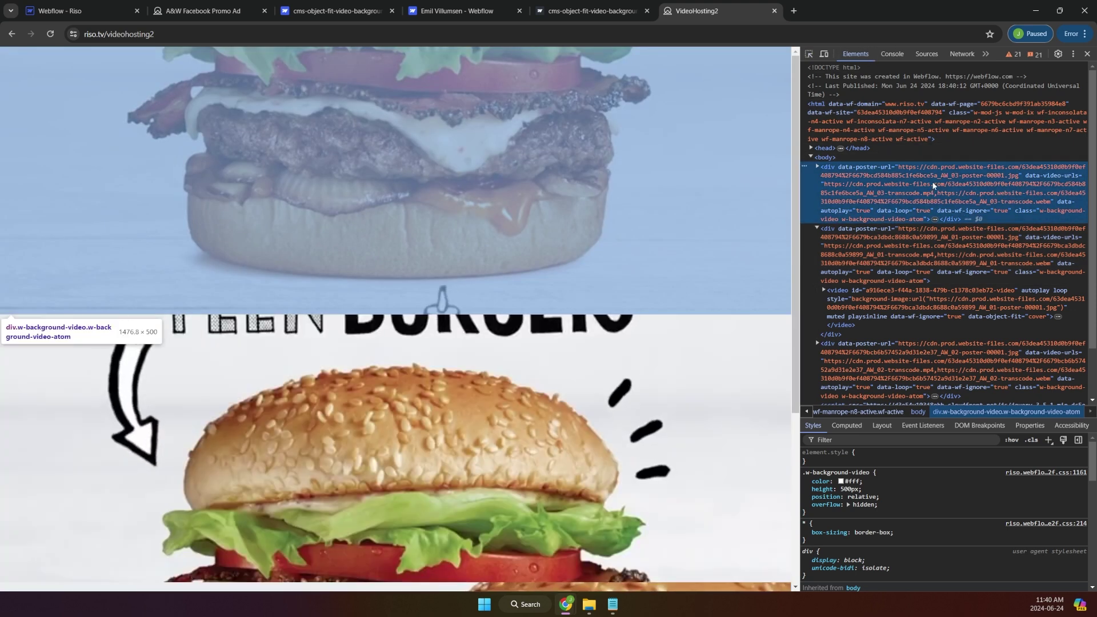
double_click(934, 184)
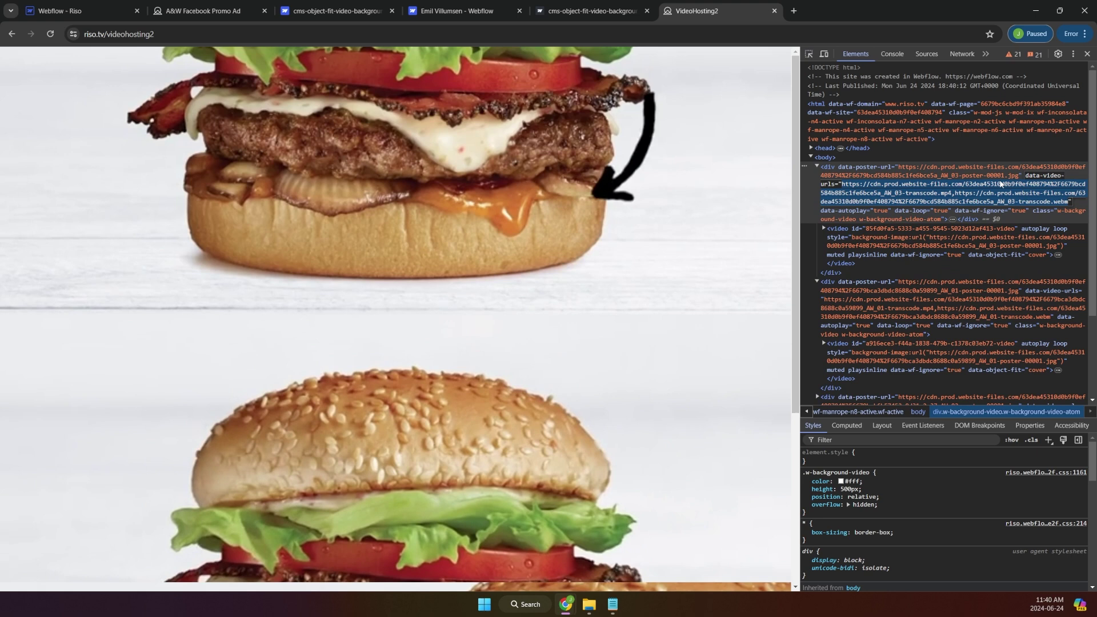
Paste the AW_03 URLs under VIDEO 3, putting the webm URL on its own line.
click(613, 604)
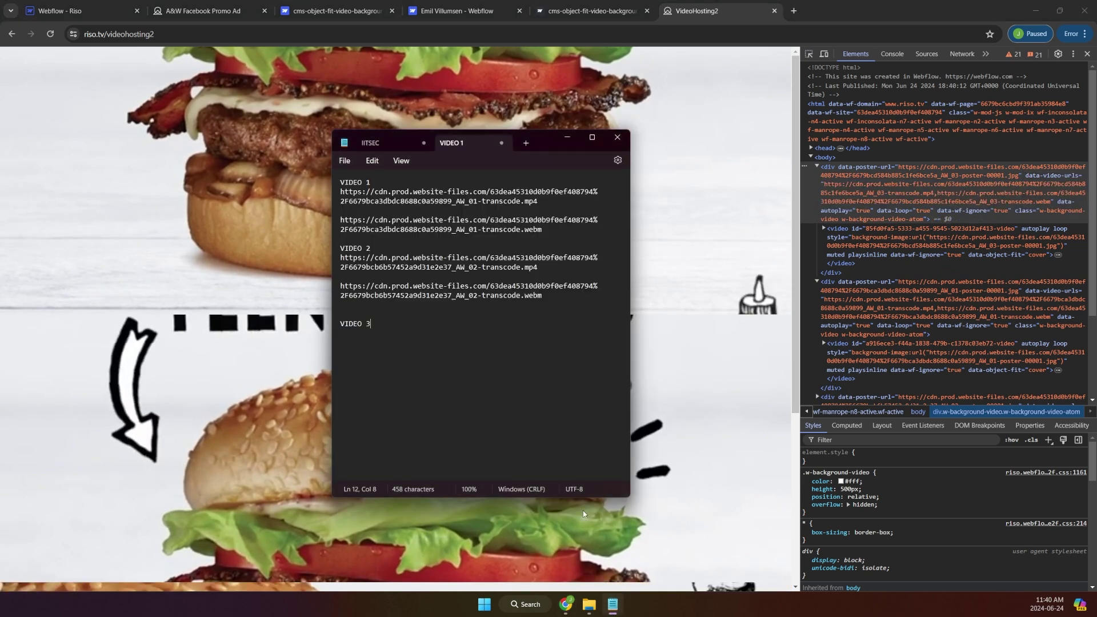
key(Return)
key(ctrl+v)
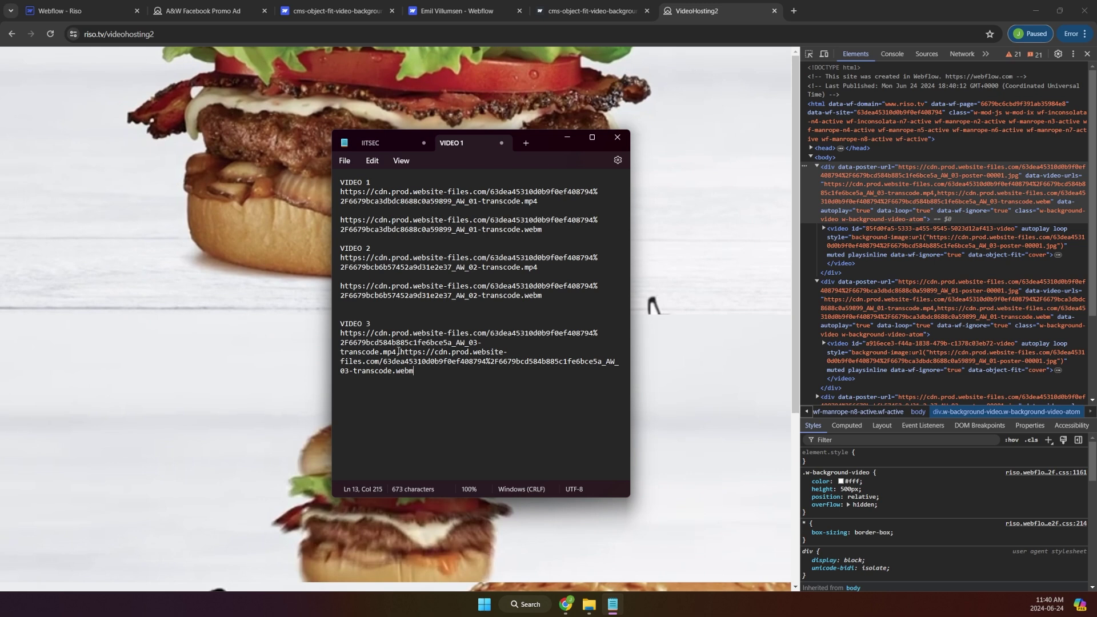
click(400, 352)
key(Return)
key(Return)
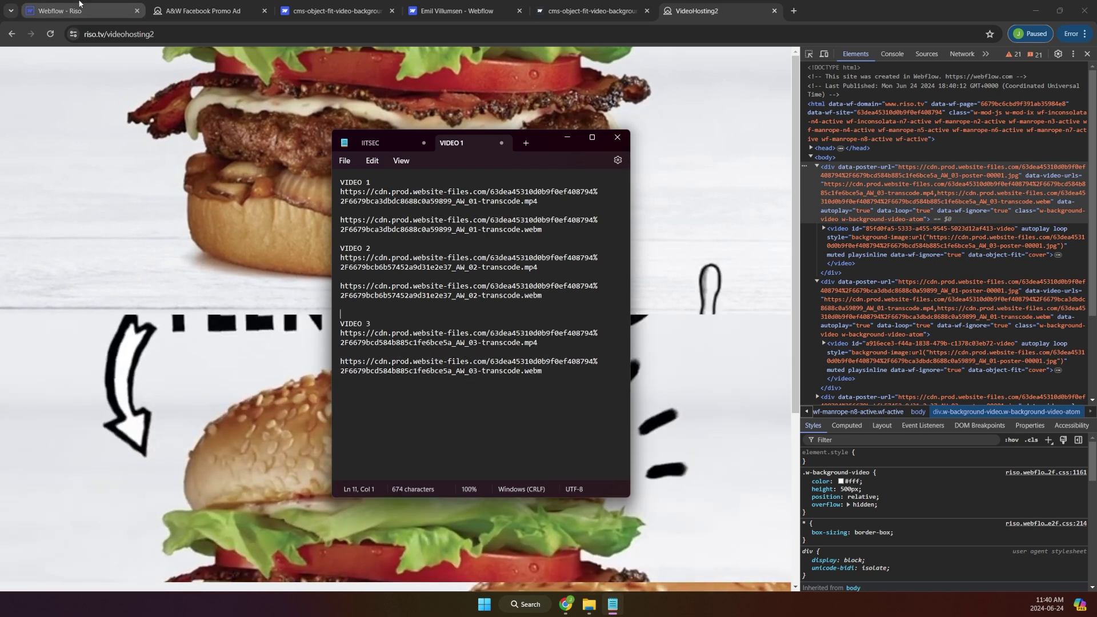
click(90, 10)
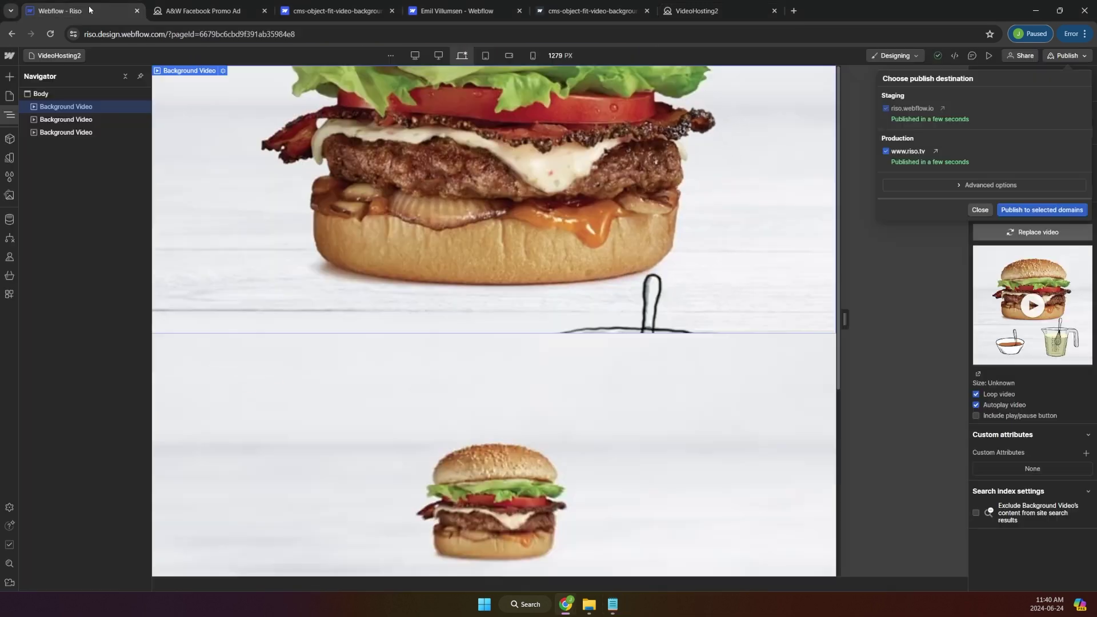
Open the Projects collection's settings.
click(10, 223)
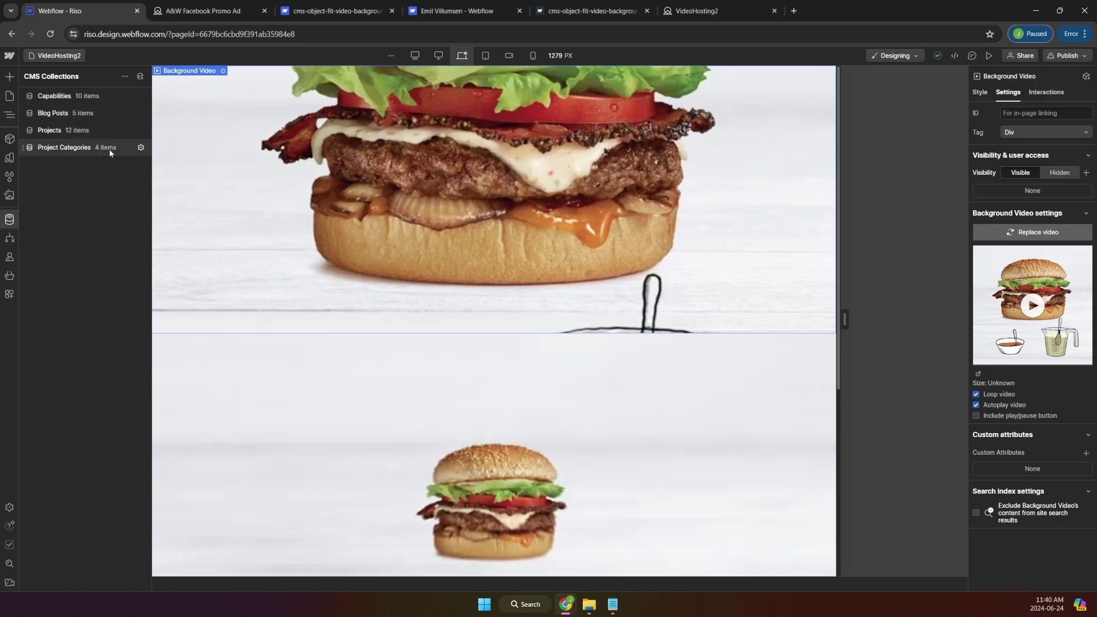
click(85, 132)
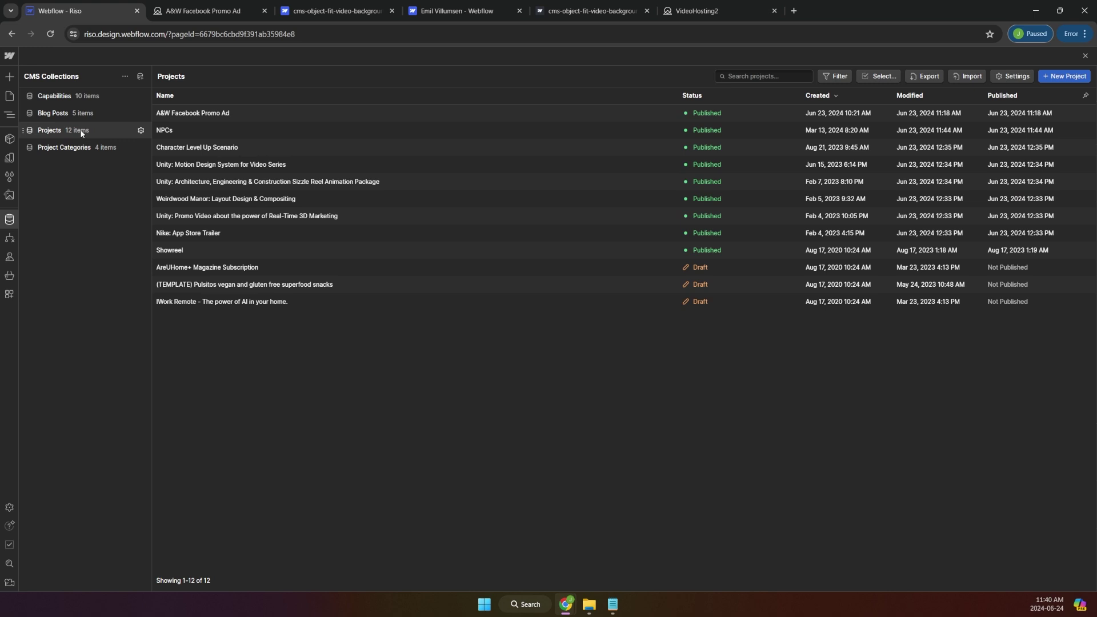
click(141, 131)
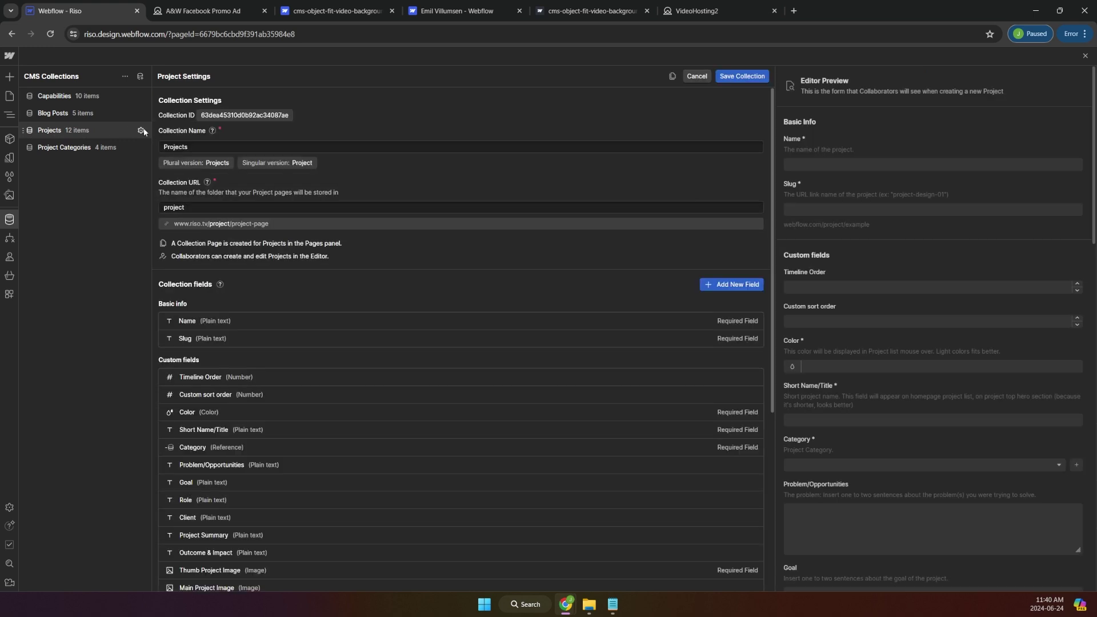
scroll(325, 332, down, 5)
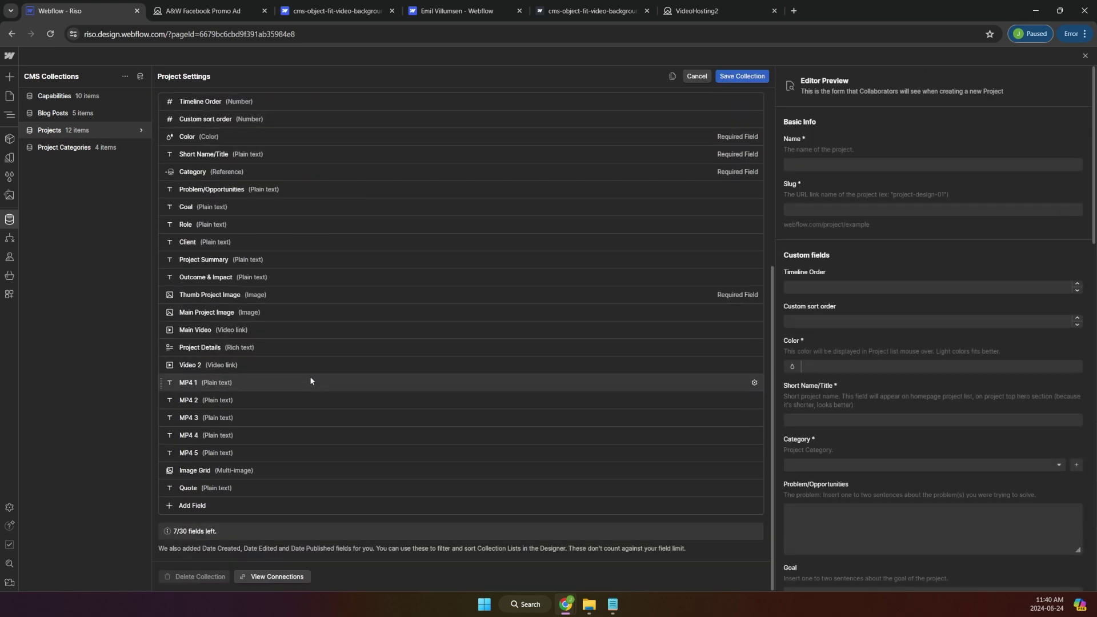
scroll(681, 224, up, 4)
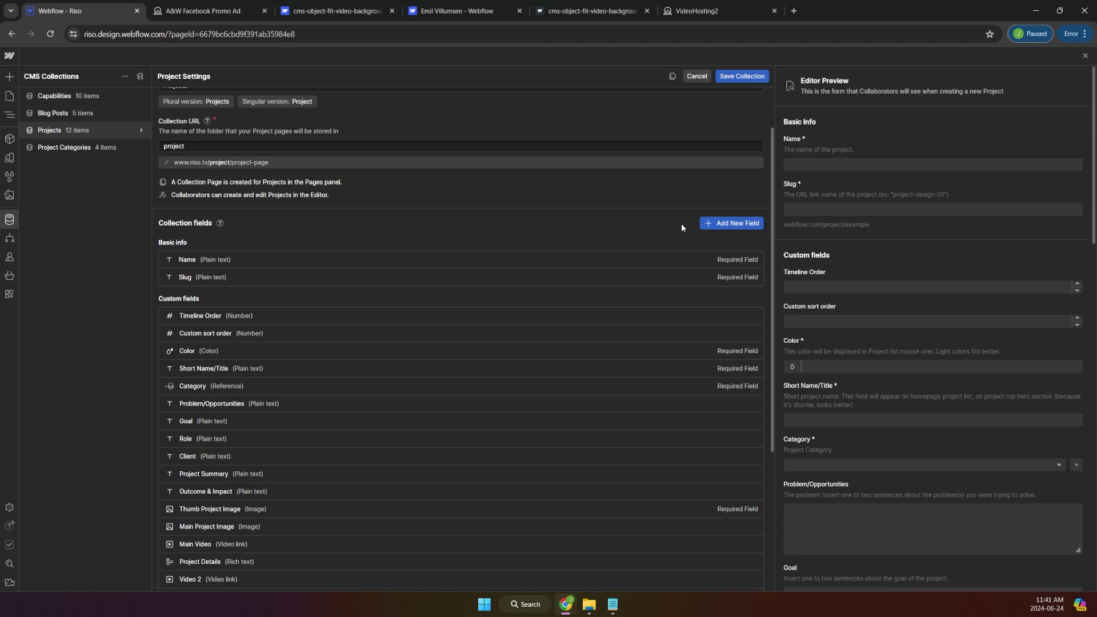
Add a plain-text Video 1 field and duplicate it as Video 3.
click(737, 223)
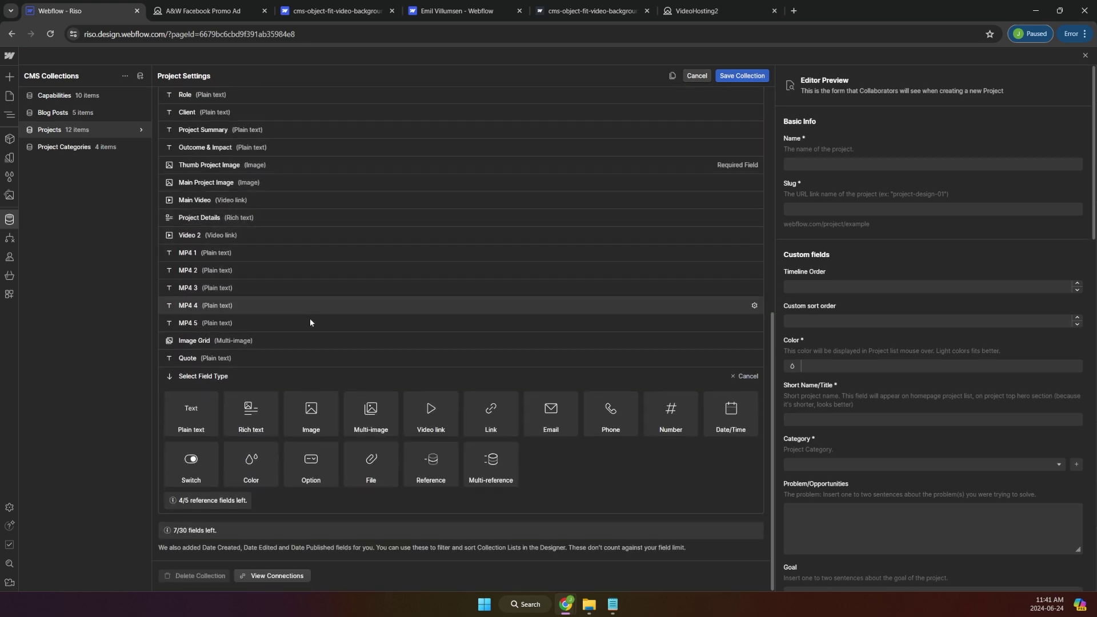
click(194, 408)
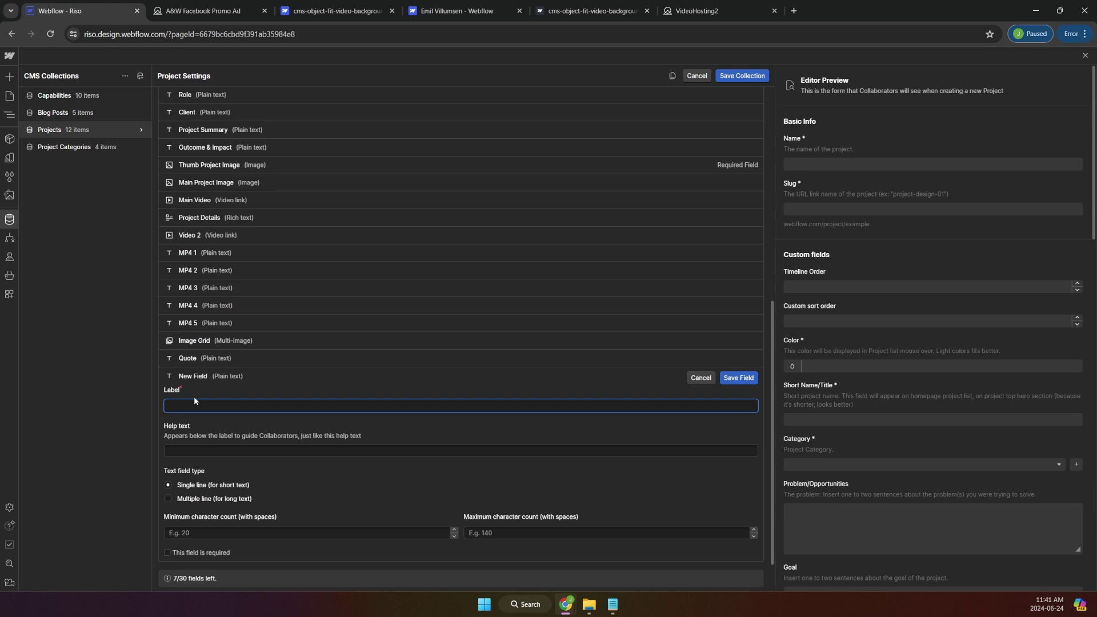
text(Video 1)
scroll(260, 466, down, 1)
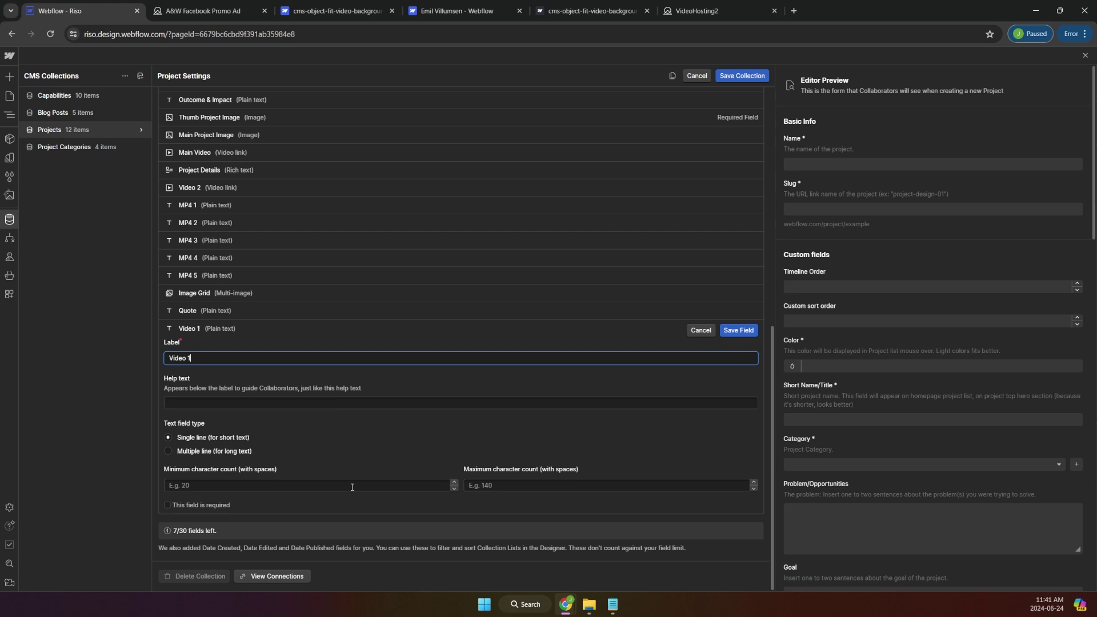
click(739, 330)
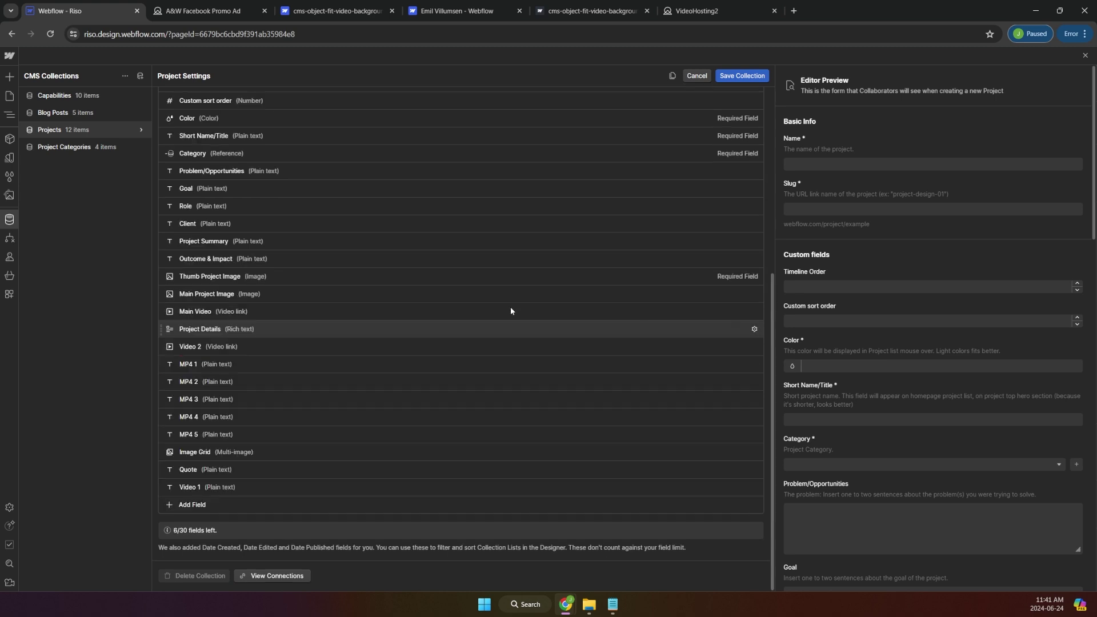
click(241, 487)
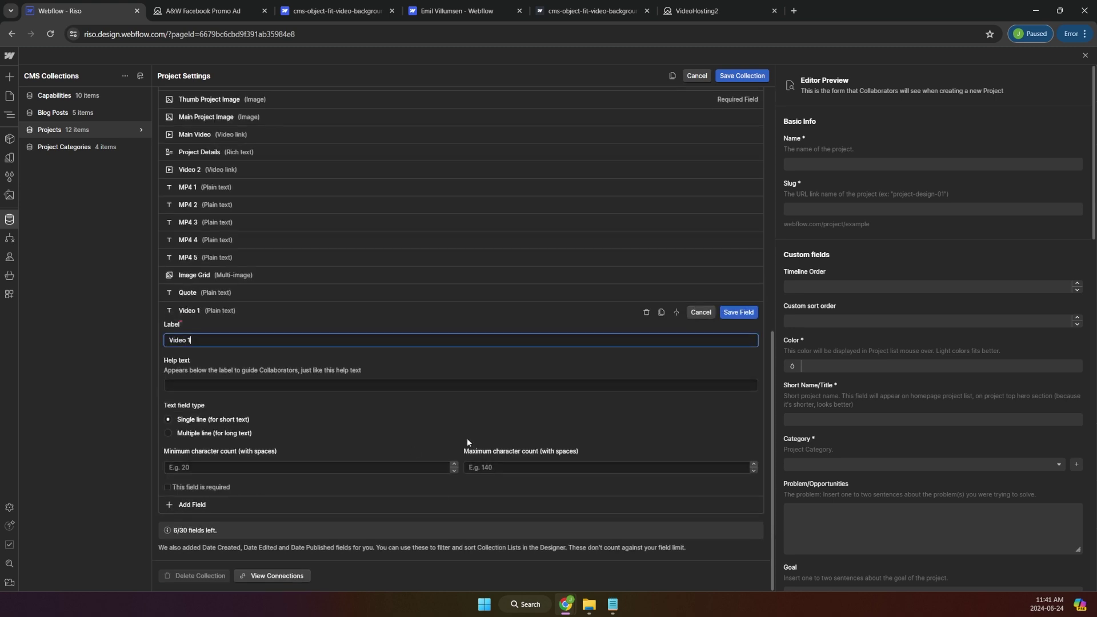
click(662, 312)
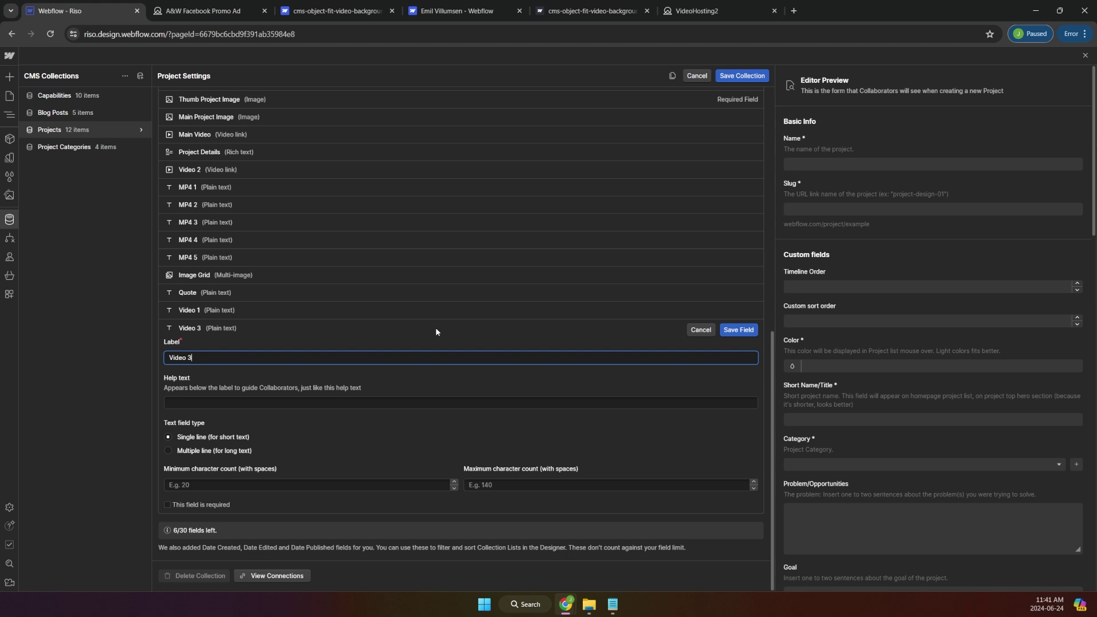
click(732, 332)
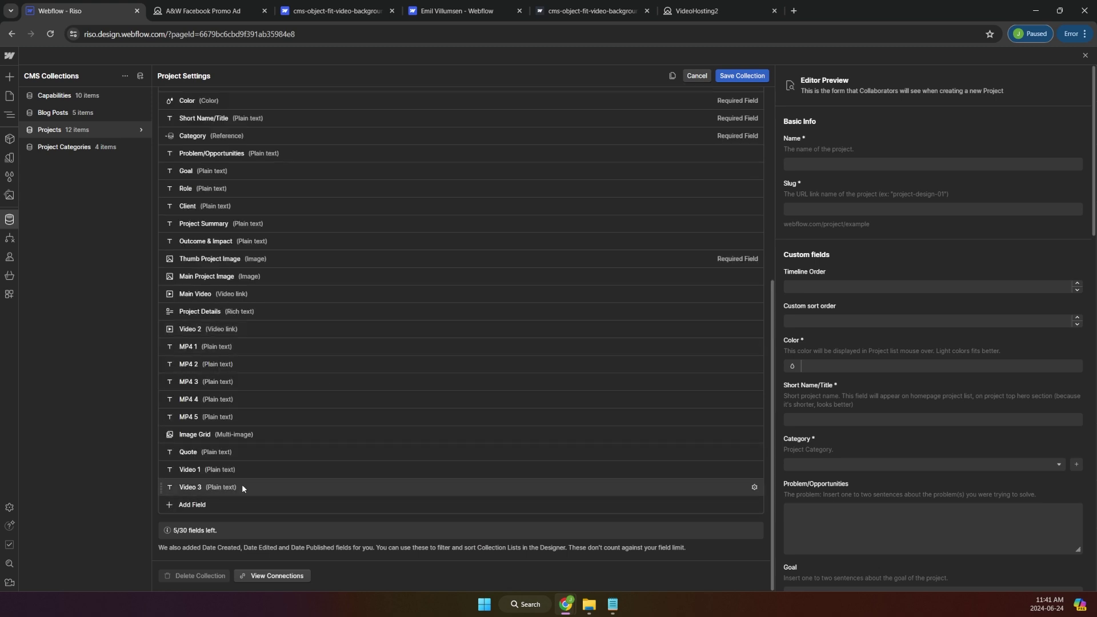
Delete the Video 3 and Video 1 fields.
right_click(503, 485)
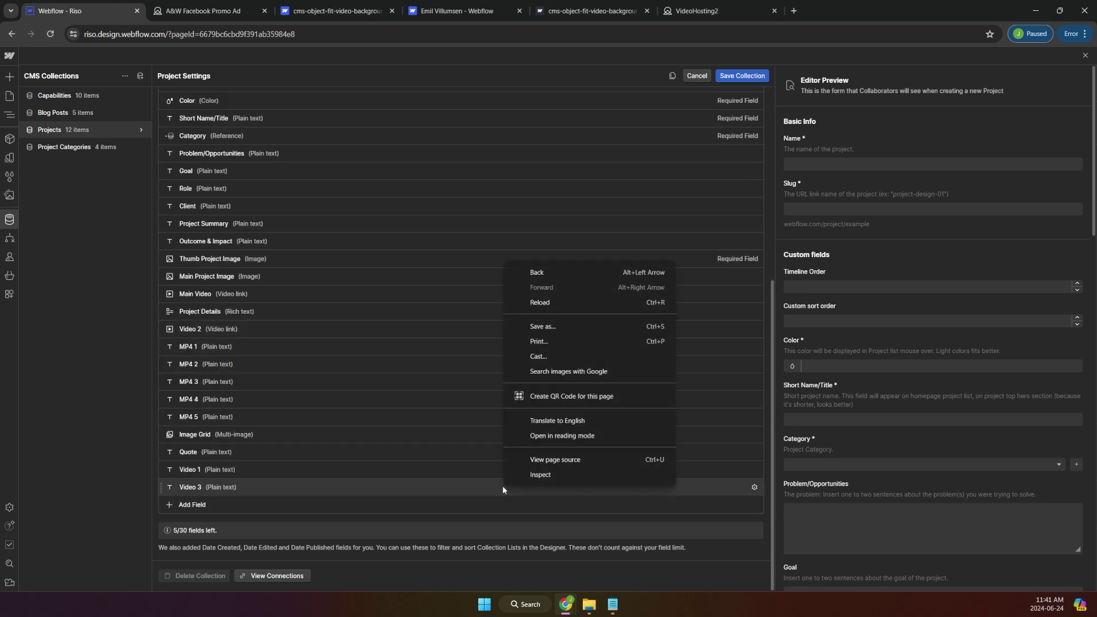
click(755, 487)
click(755, 487)
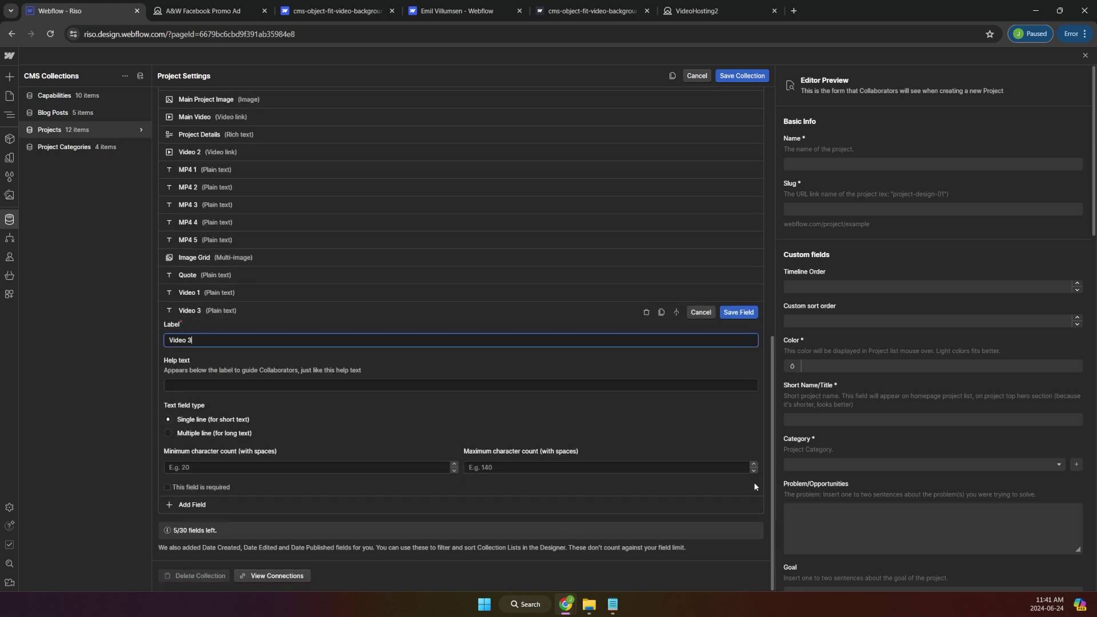
click(646, 312)
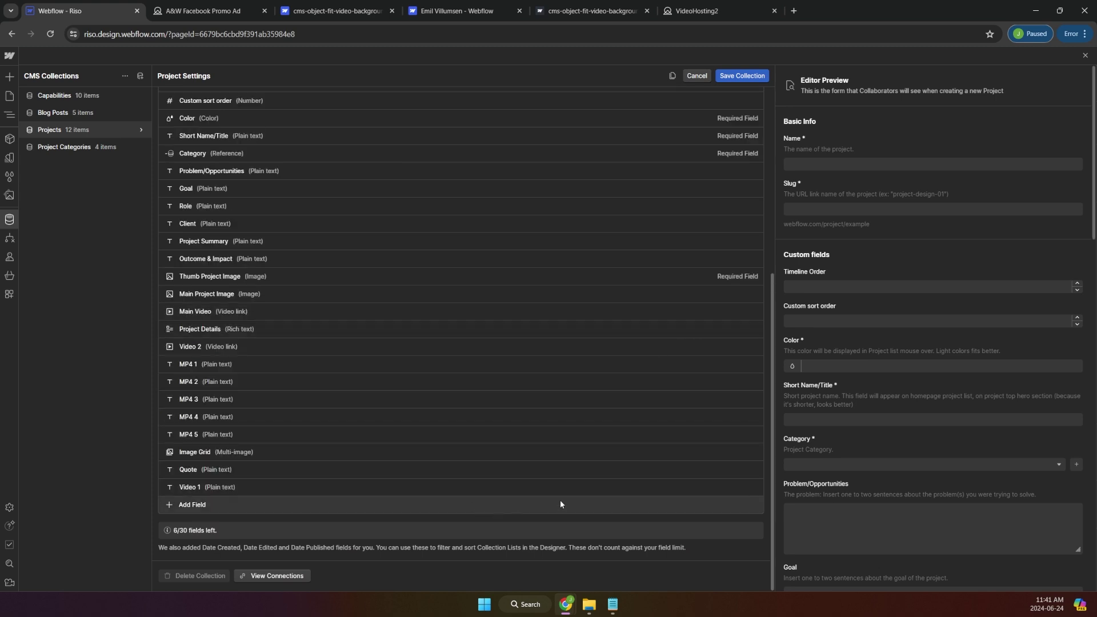
click(754, 487)
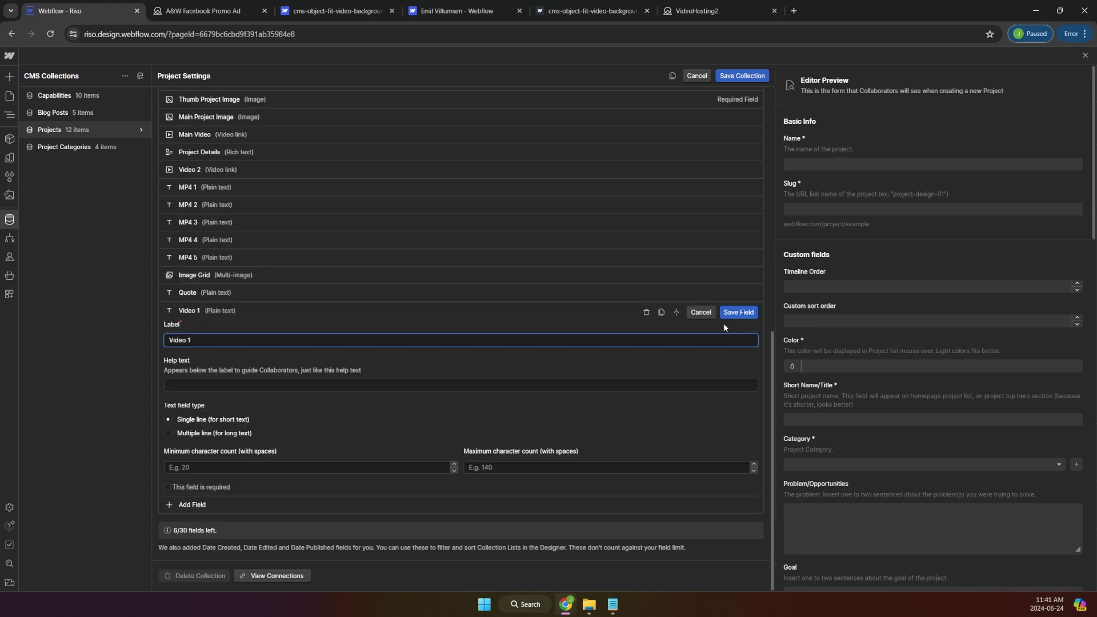
click(647, 312)
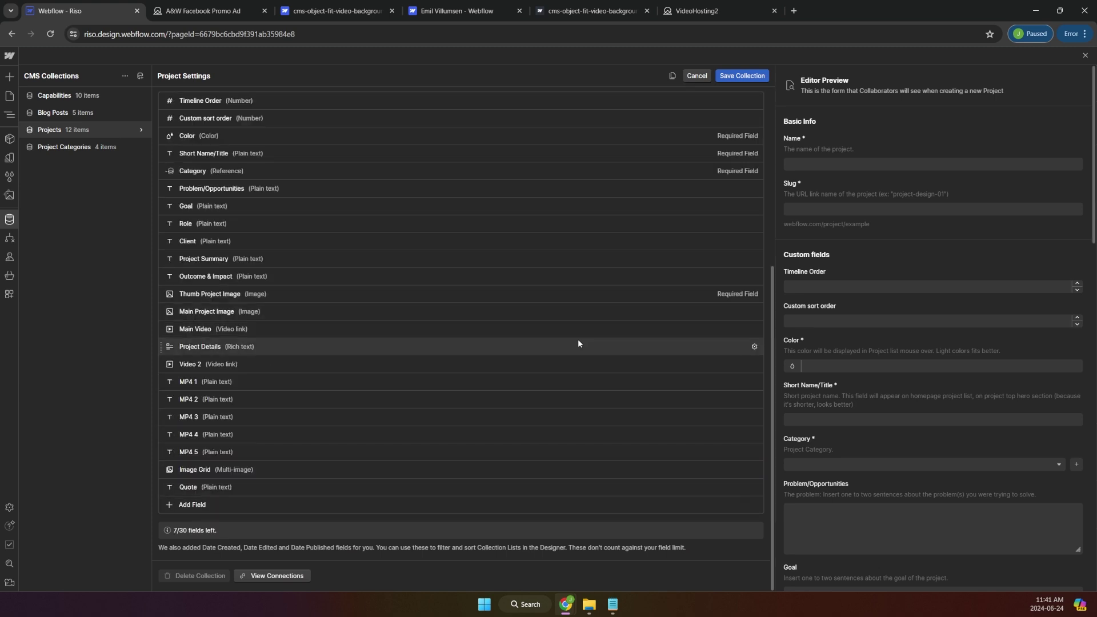
Inspect the settings of the MP4 1, MP4 5 and Video 2 fields.
click(260, 383)
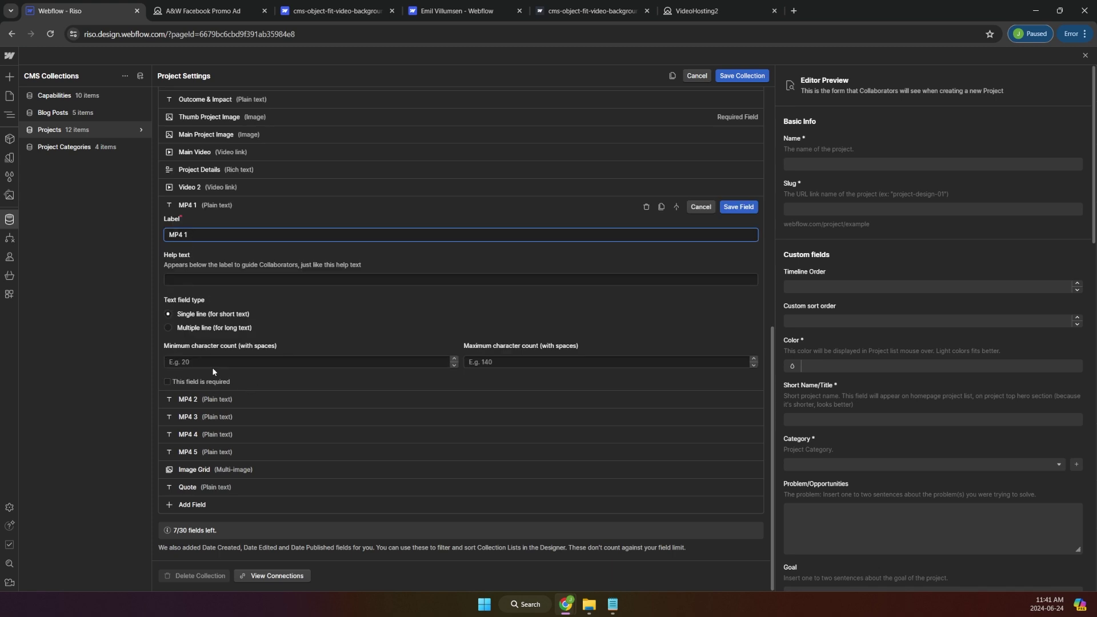
click(250, 451)
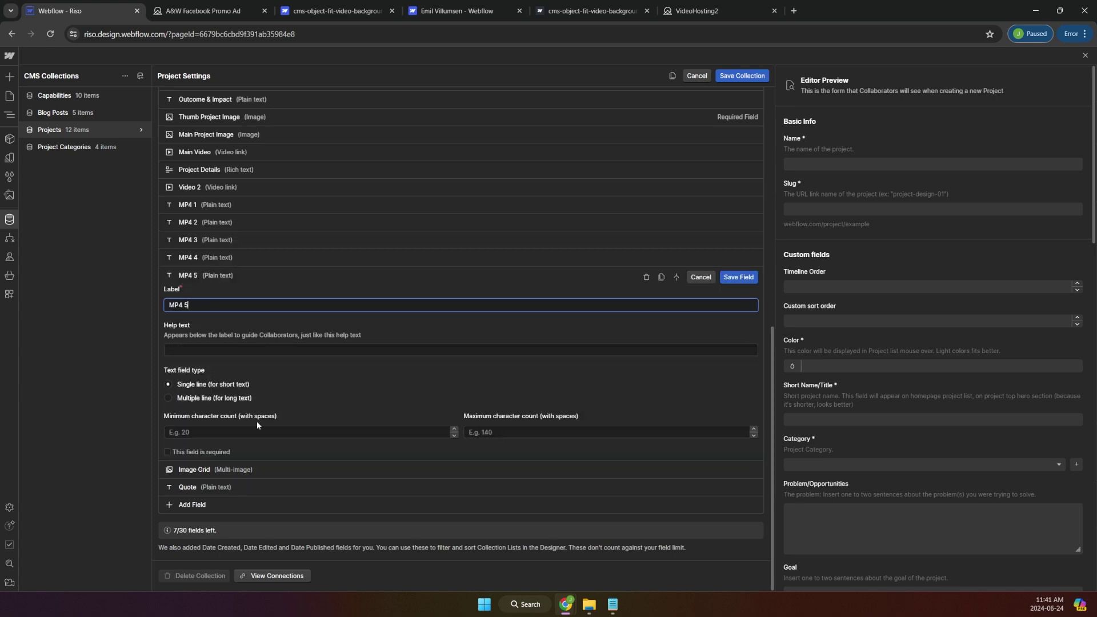
scroll(284, 292, up, 1)
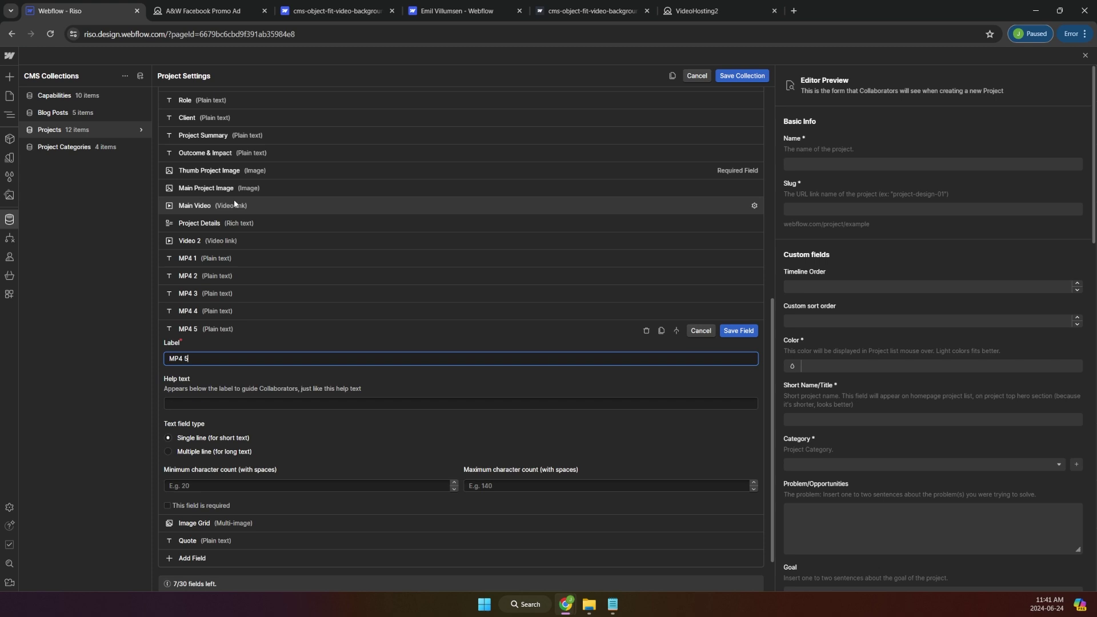
click(238, 241)
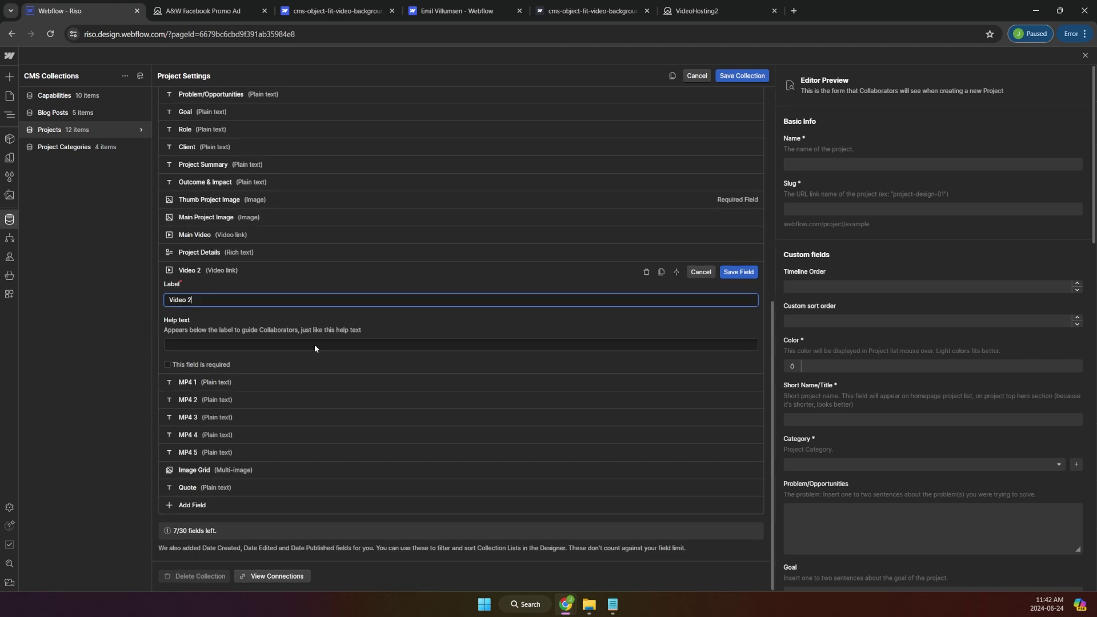
click(264, 381)
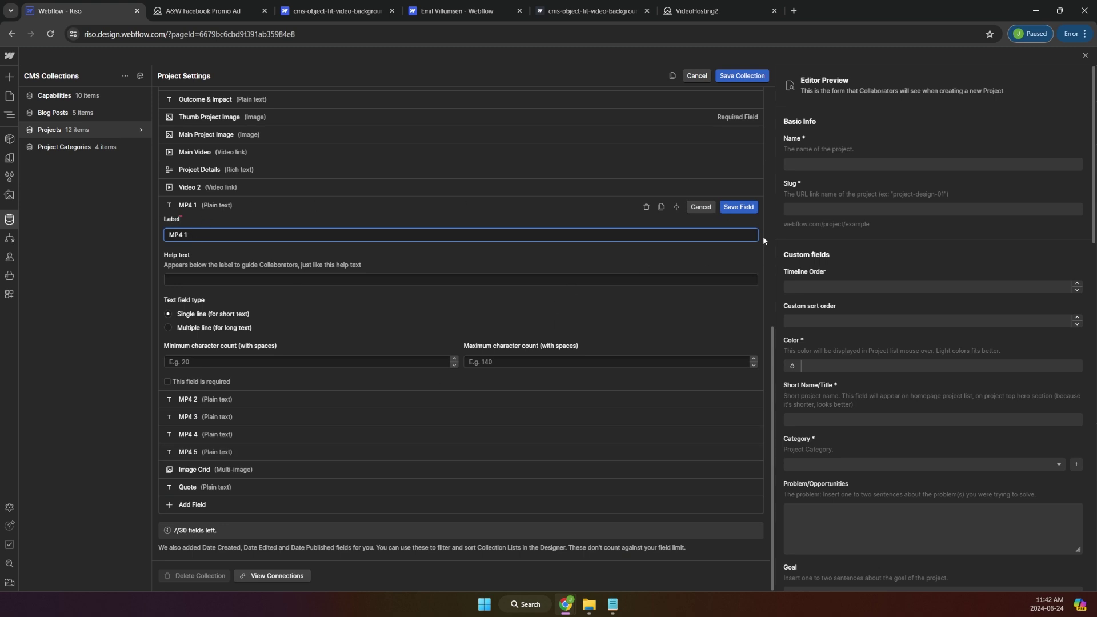
scroll(304, 310, up, 4)
scroll(304, 310, down, 3)
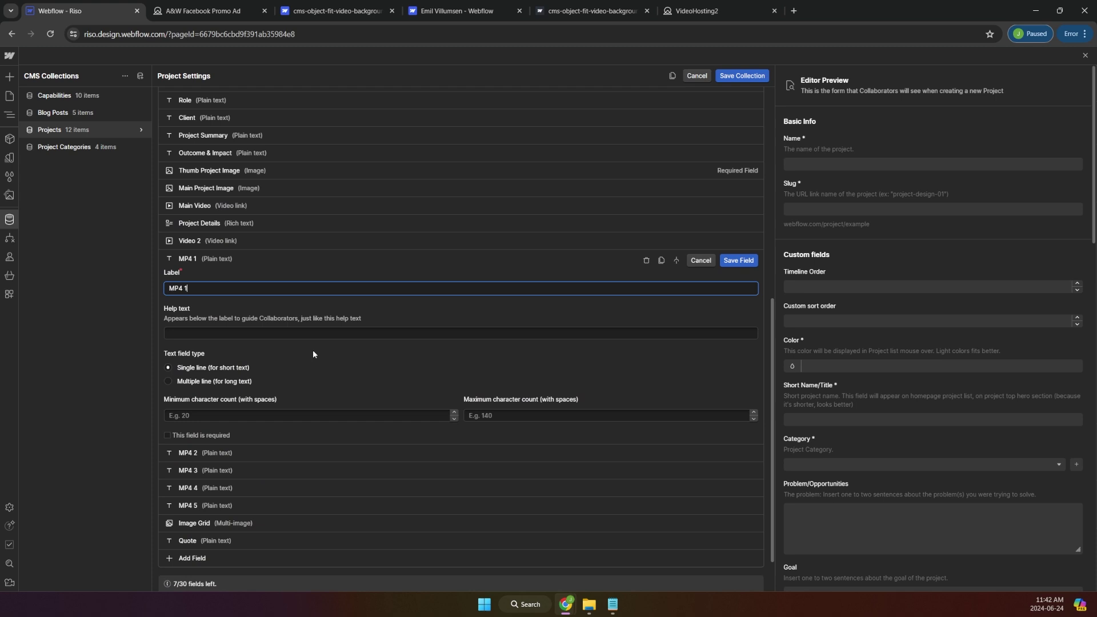
Open the Projects Template page and inspect its elements in the Navigator.
click(9, 100)
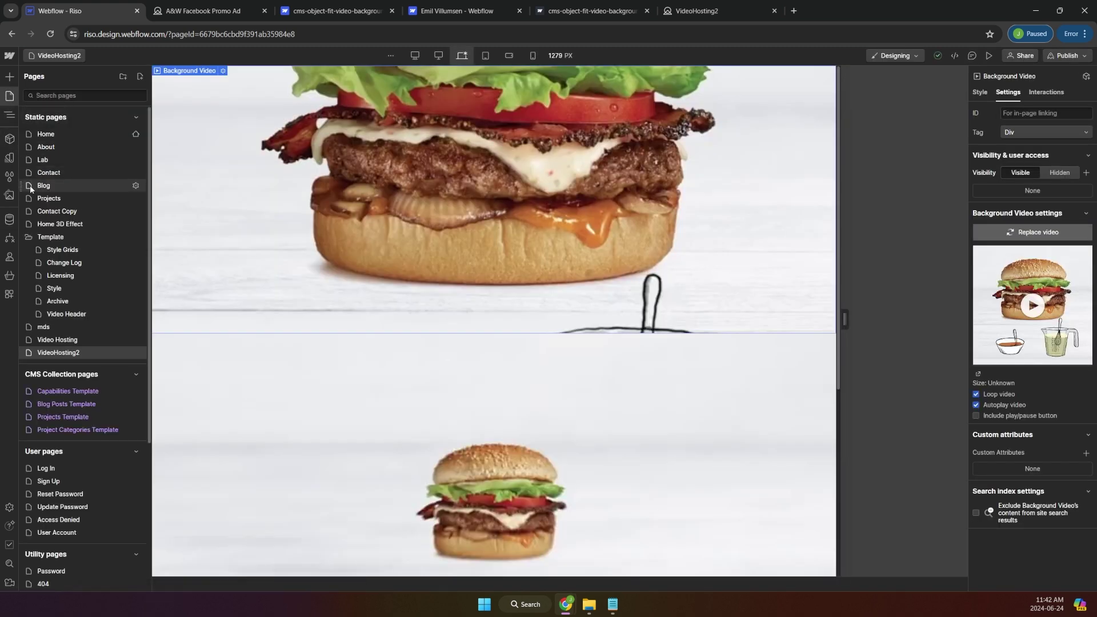
click(92, 417)
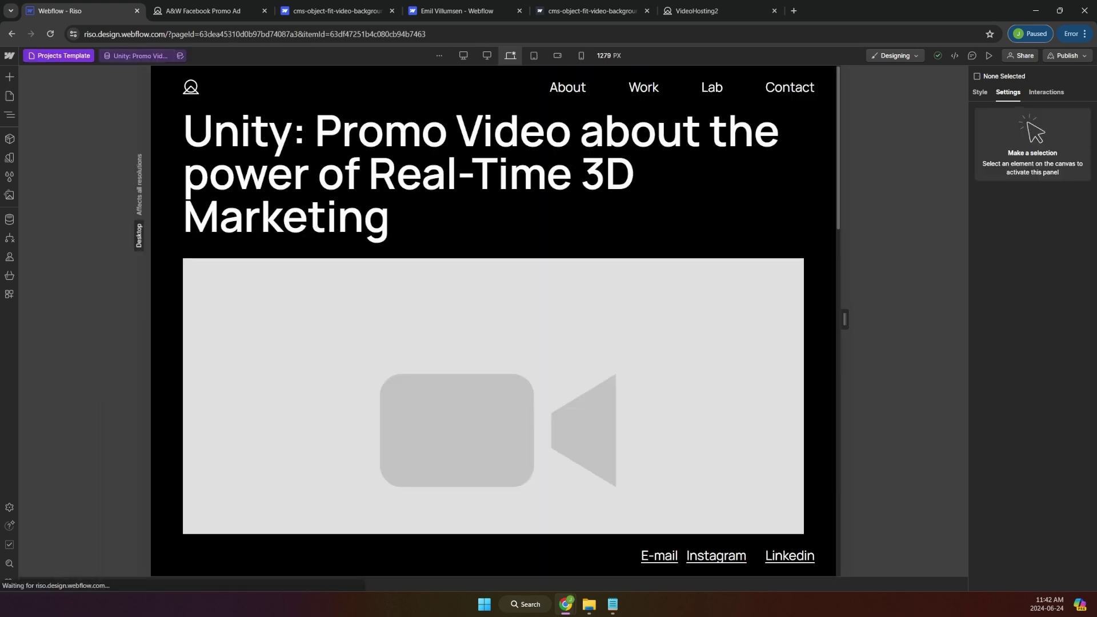
key(z)
scroll(392, 317, down, 8)
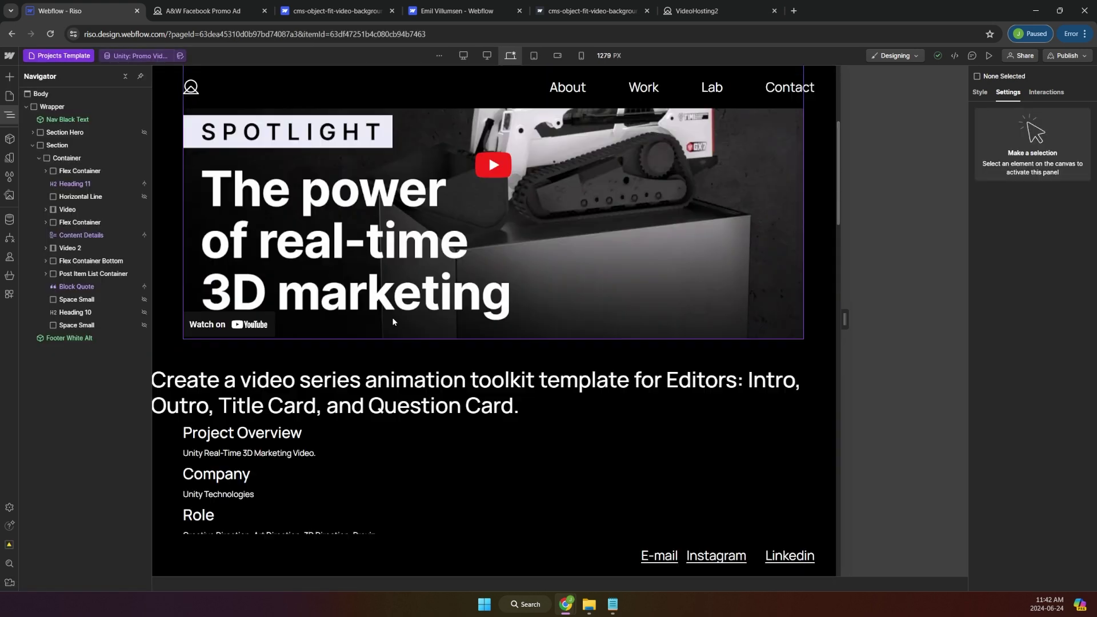
scroll(394, 294, down, 5)
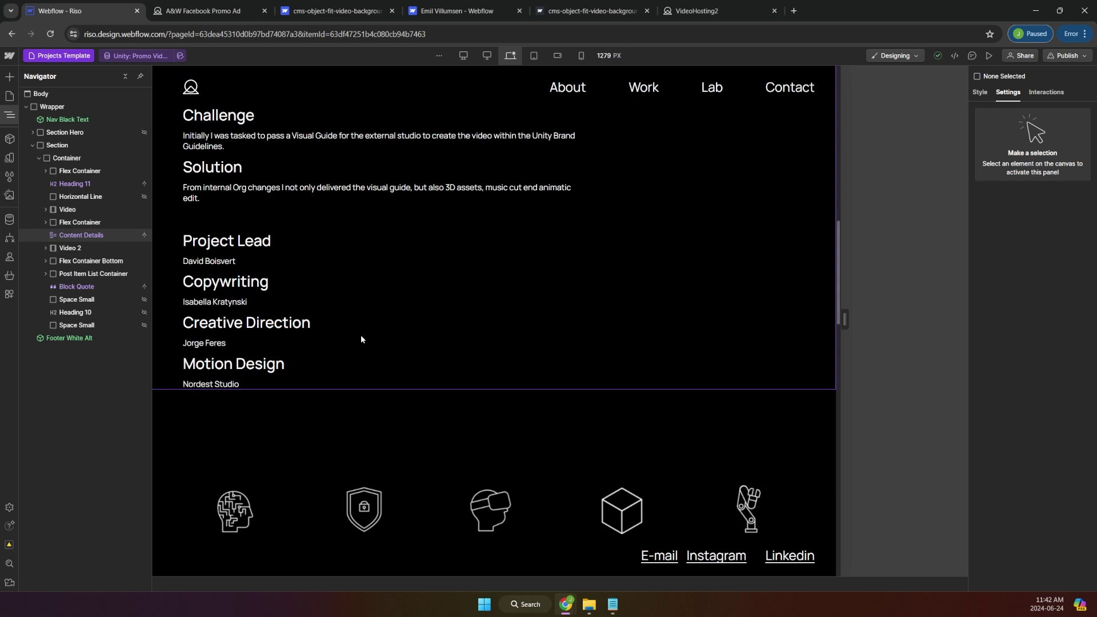
click(386, 259)
scroll(304, 238, up, 5)
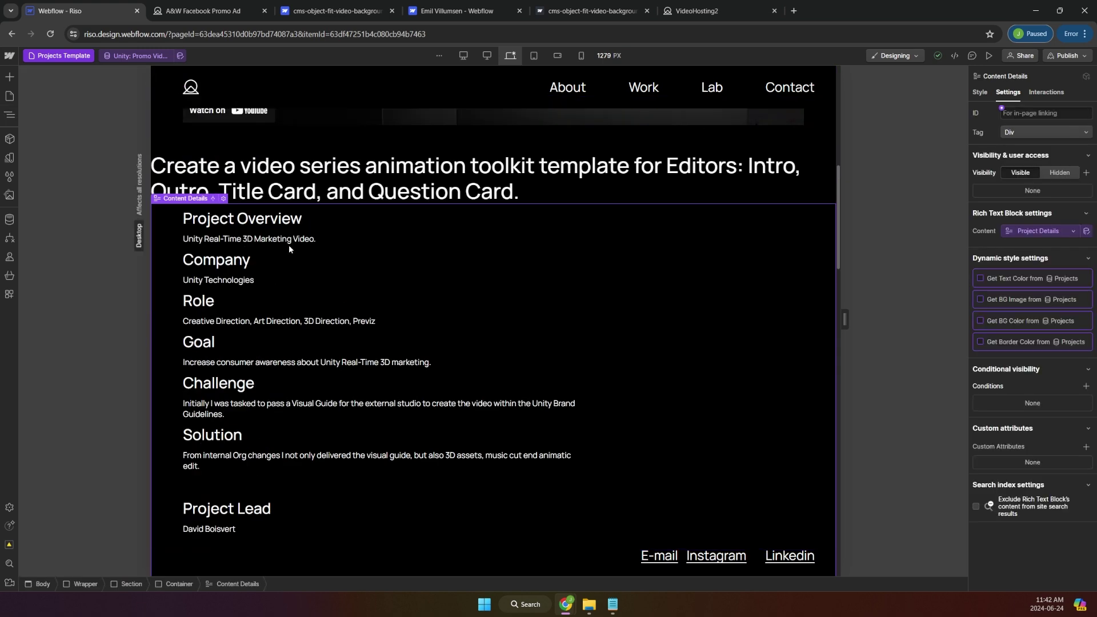
click(9, 115)
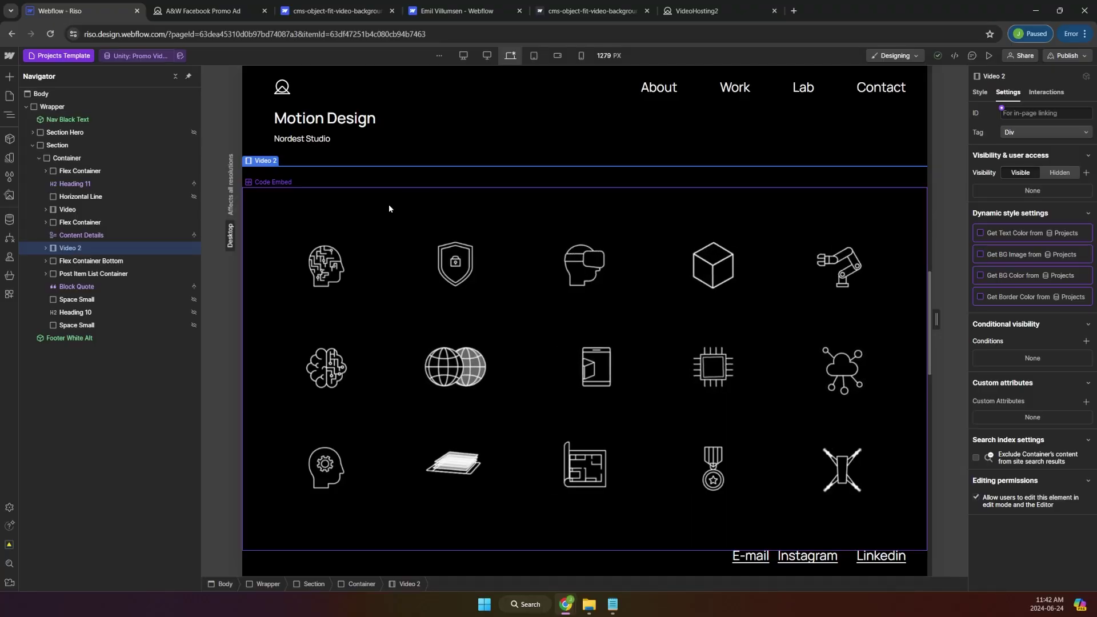
Expand Flex Container Bottom and remove its five Code Embeds, leaving it empty.
click(45, 260)
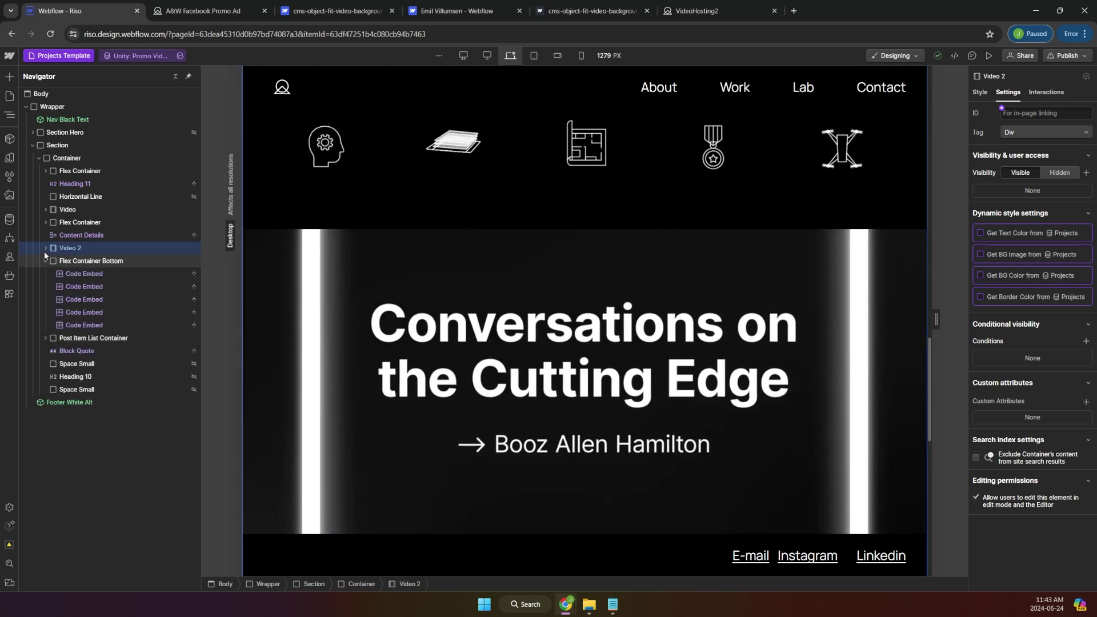
click(123, 261)
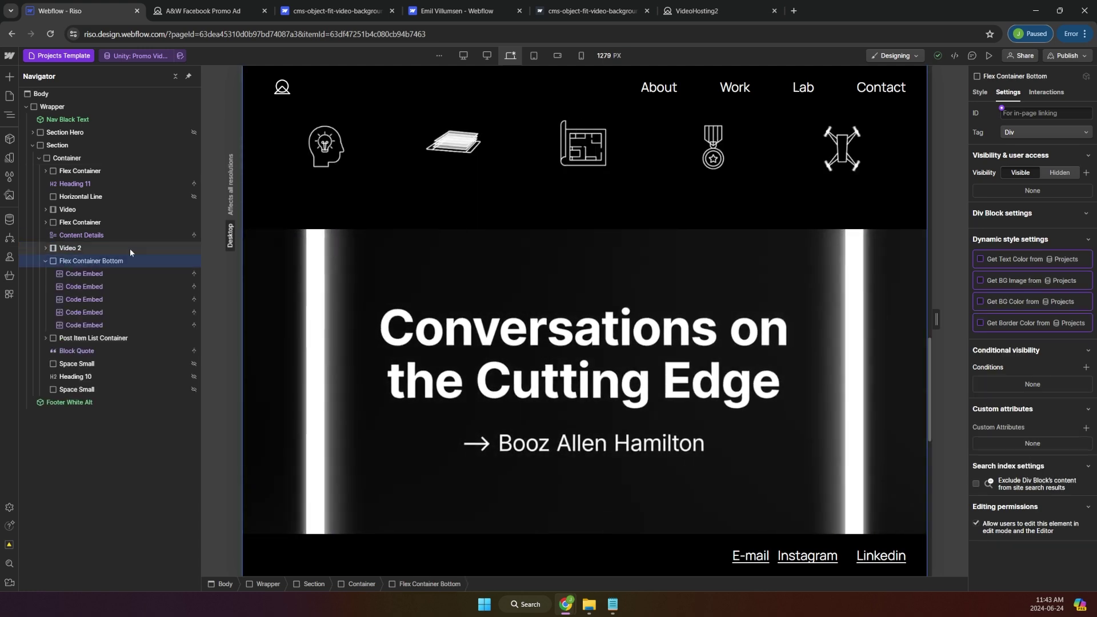
click(117, 272)
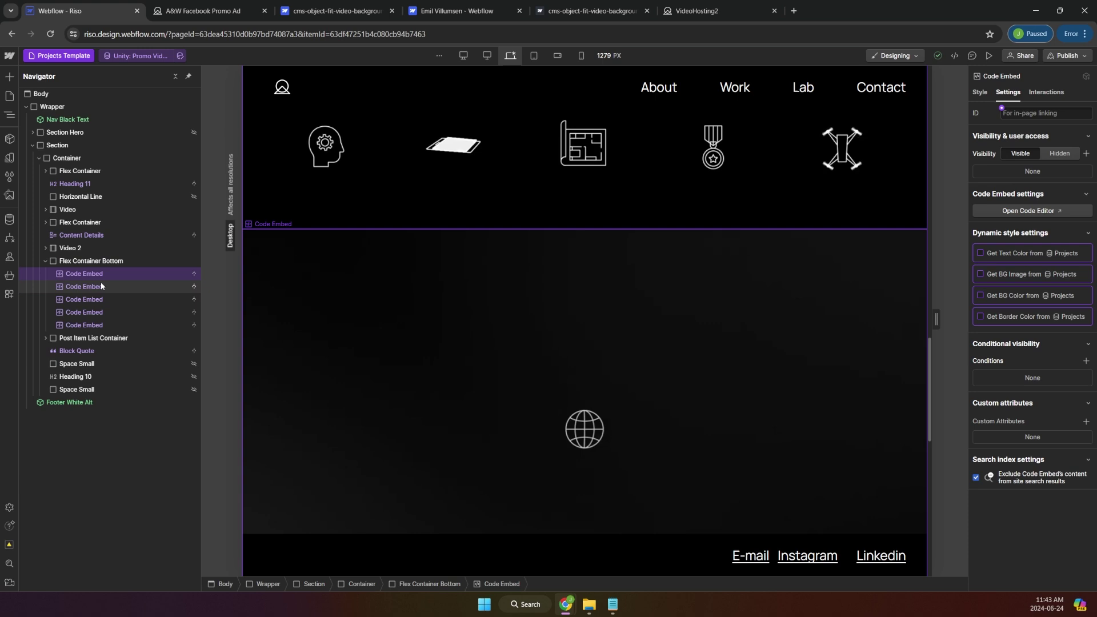
key(Down)
key(Down)
key(Down)
key(Down)
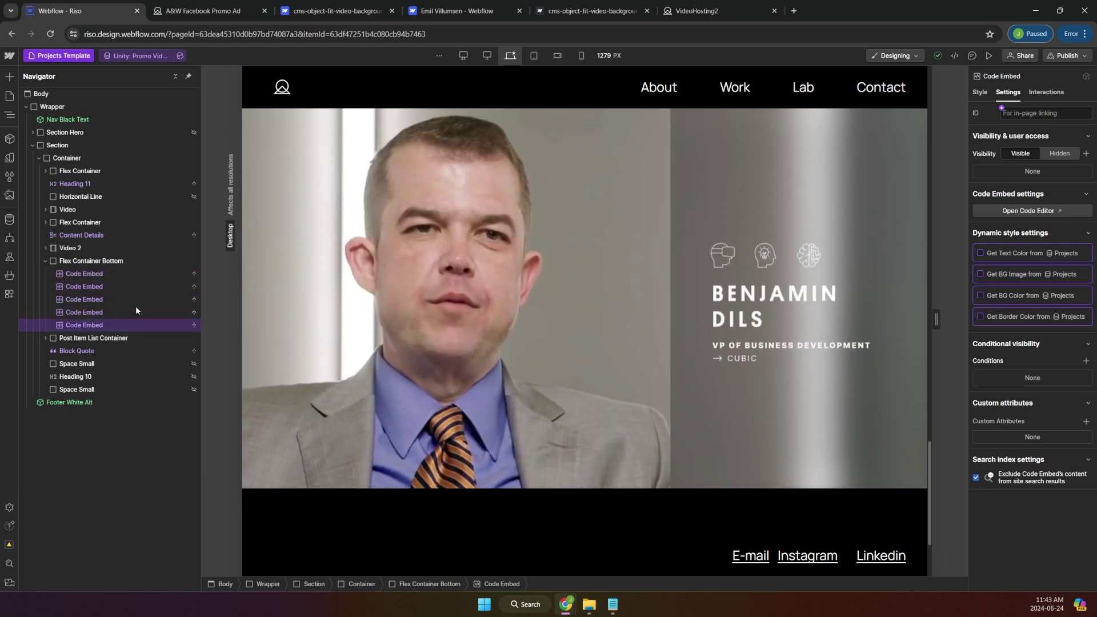
click(127, 272)
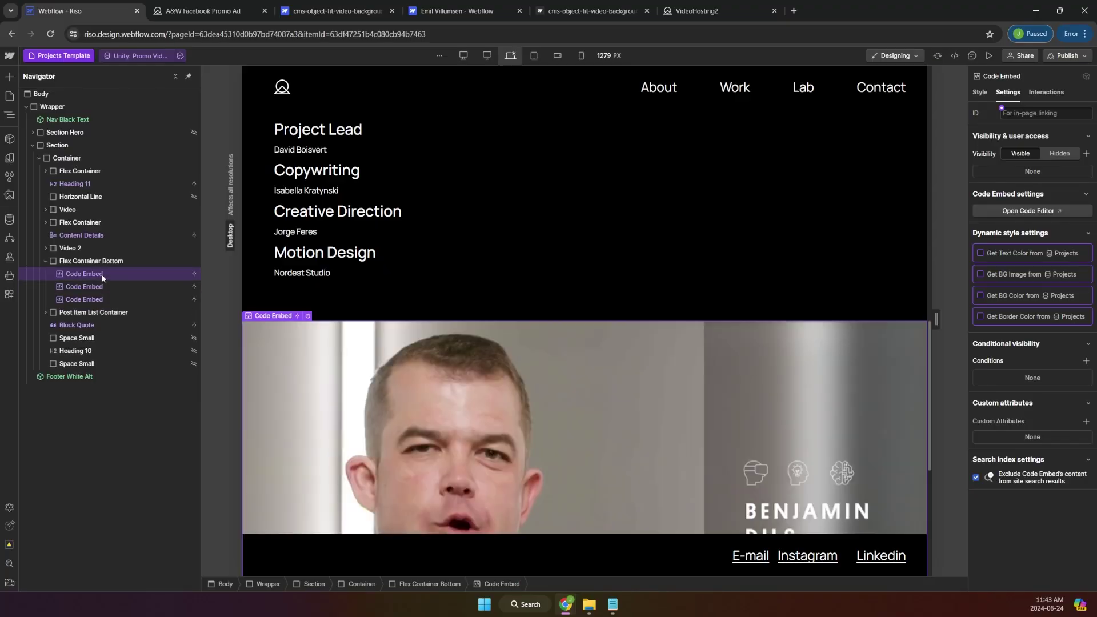
key(ctrl+z)
key(ctrl+z)
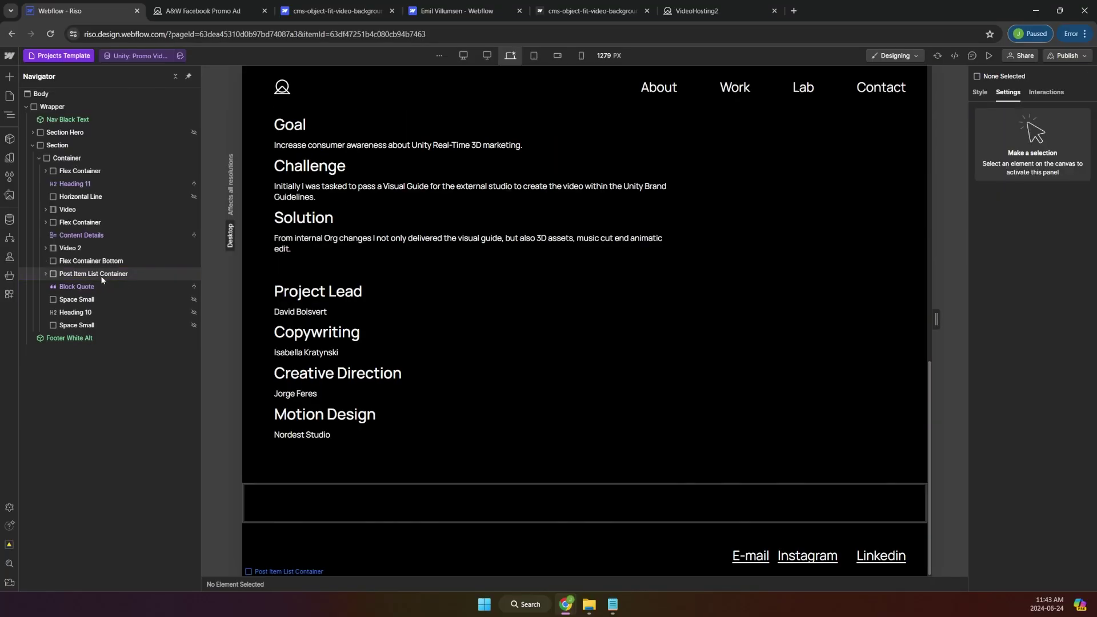
click(94, 260)
Add a Code Embed to Flex Container Bottom and paste in the saved video embed code.
click(9, 76)
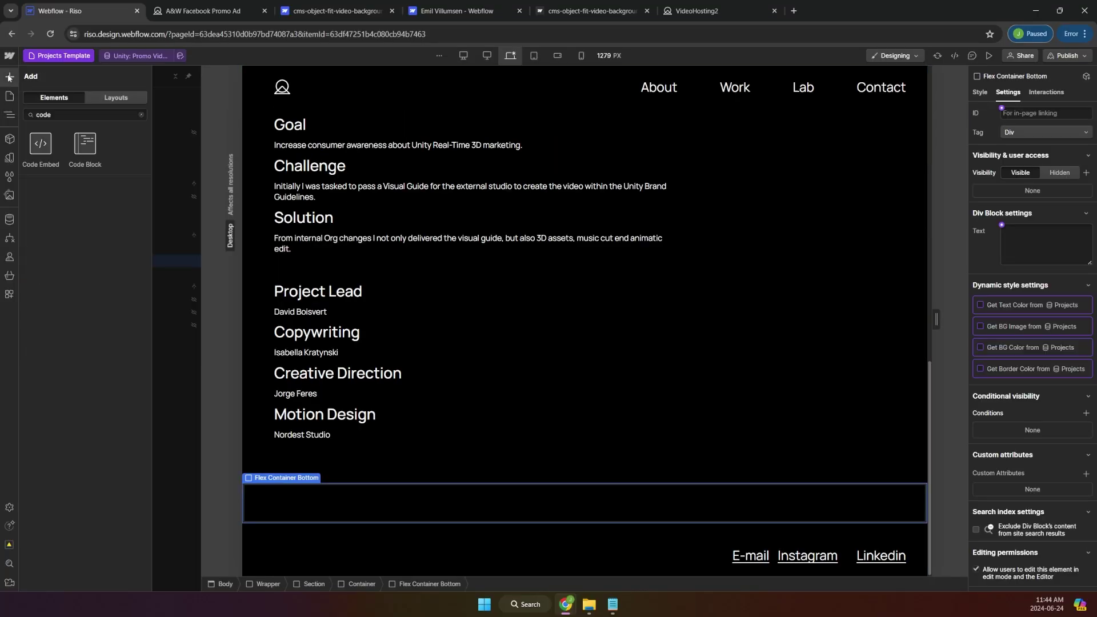
click(41, 146)
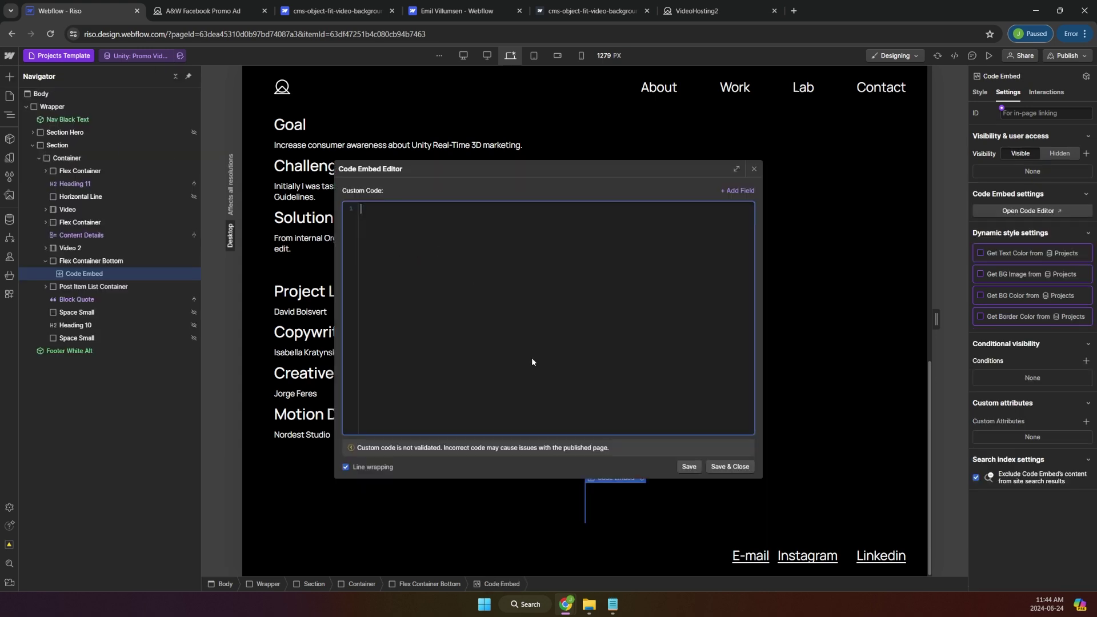
key(alt+Tab)
drag(369, 259, 334, 179)
key(ctrl+c)
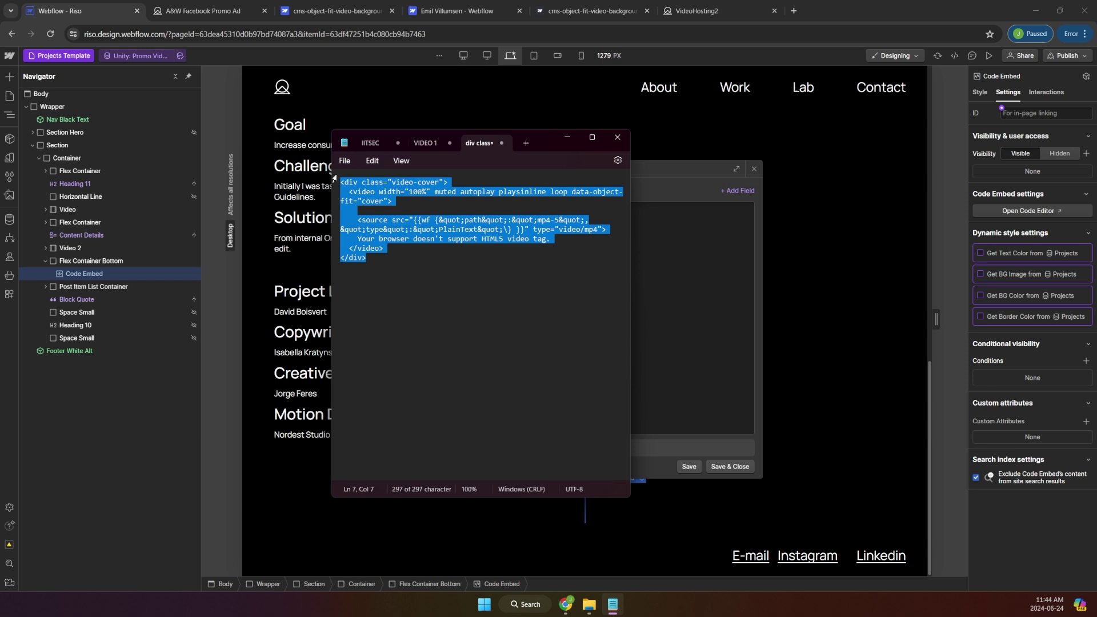
click(673, 265)
key(ctrl+v)
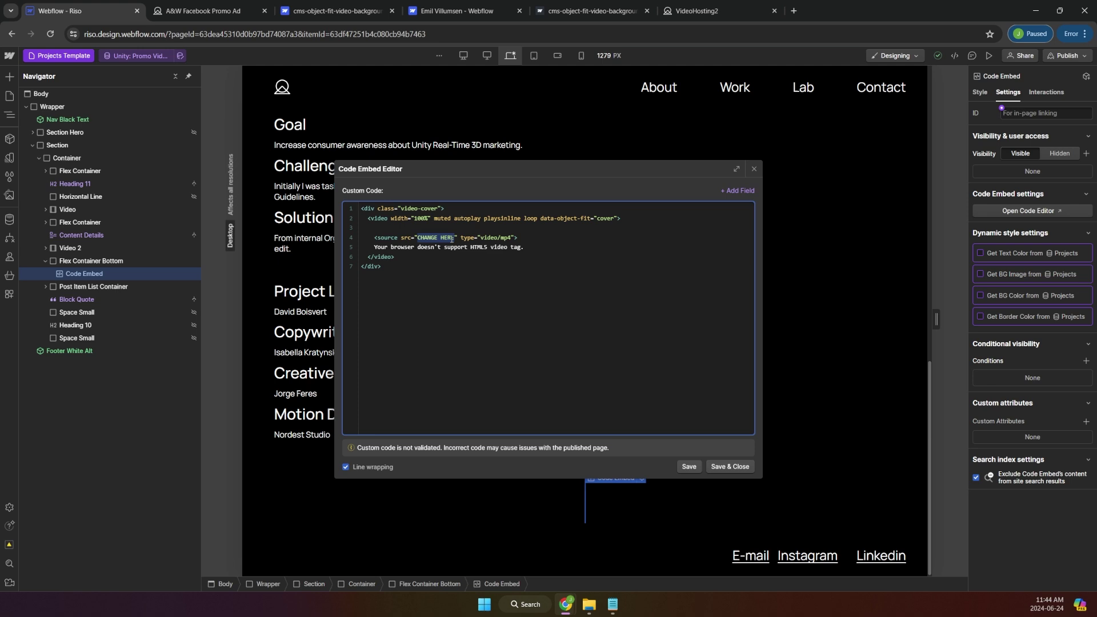
Bind the embed's video source to the MP4 1 field and save it.
click(737, 191)
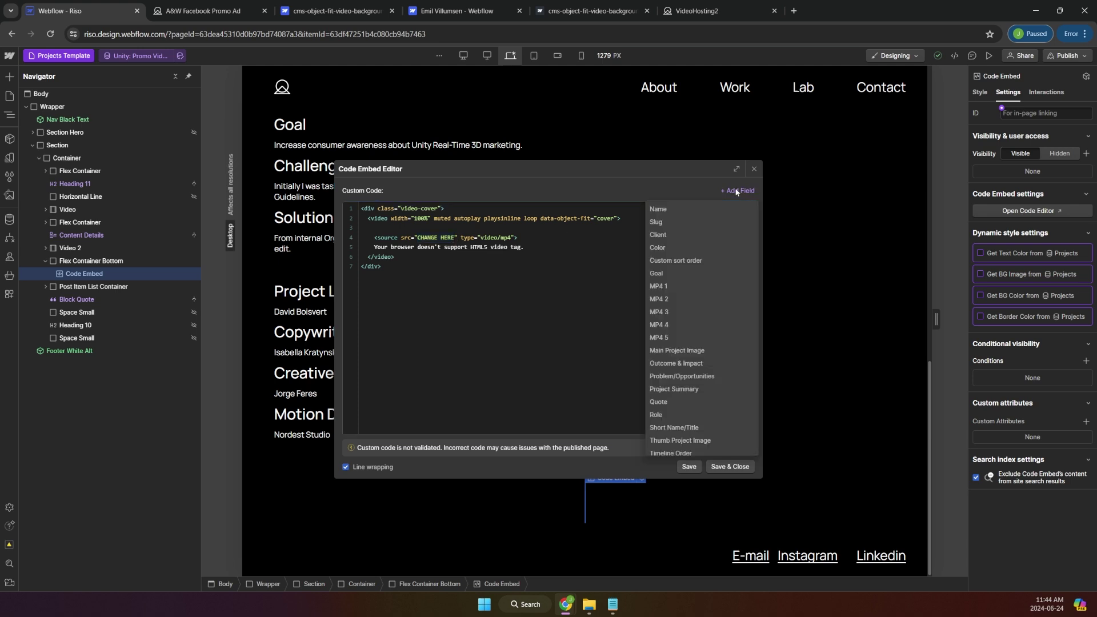
click(667, 287)
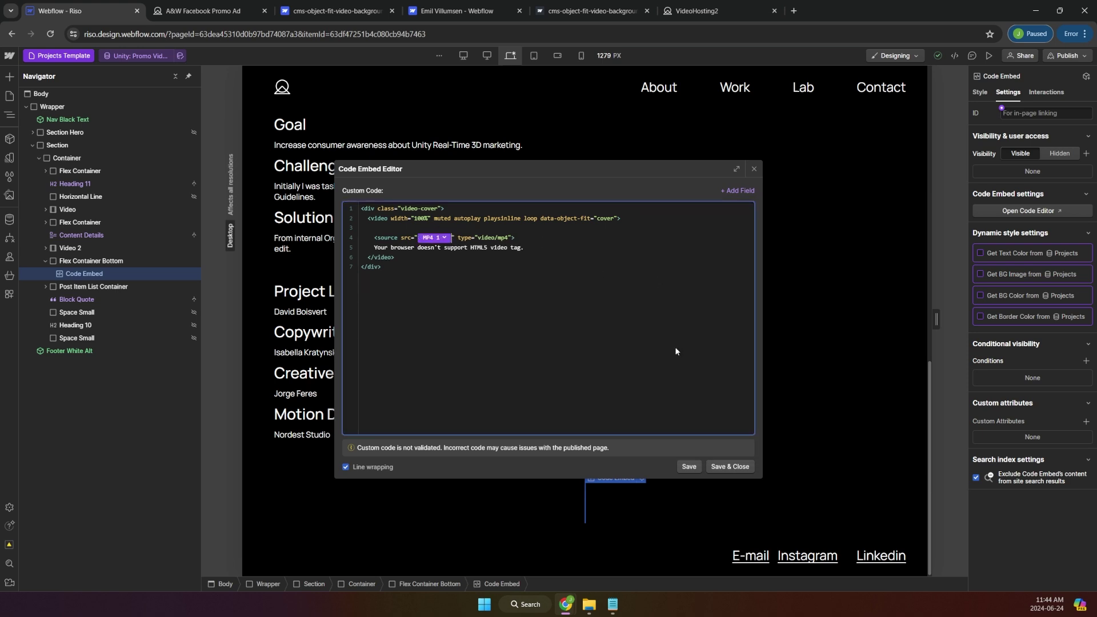
click(726, 468)
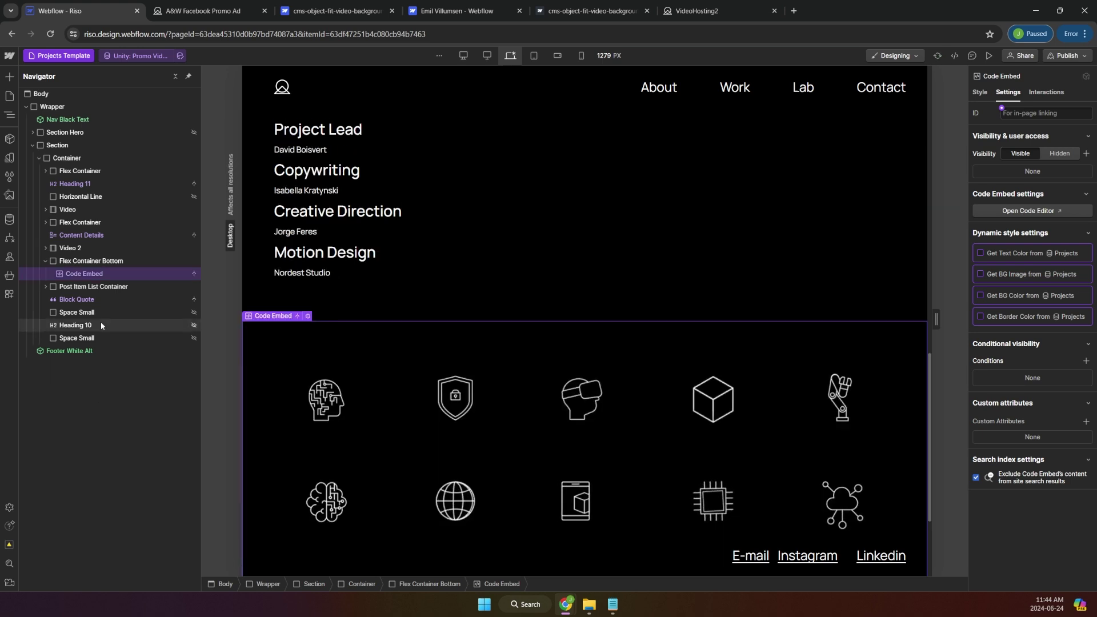
Duplicate the code embed four times and link the second copy's source to MP4 2.
right_click(90, 273)
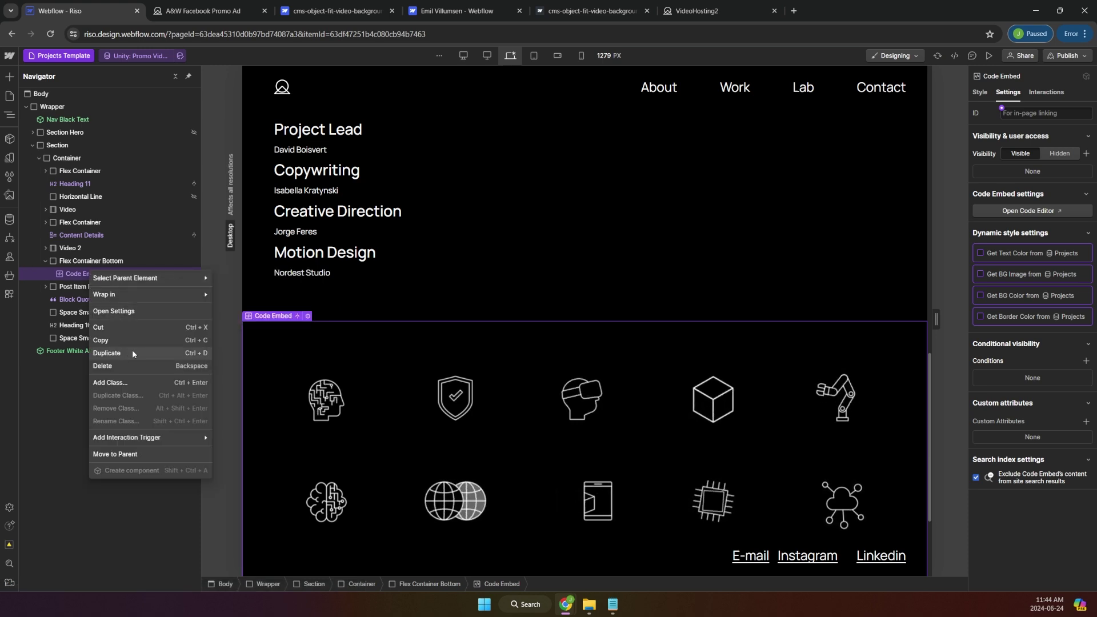
click(78, 276)
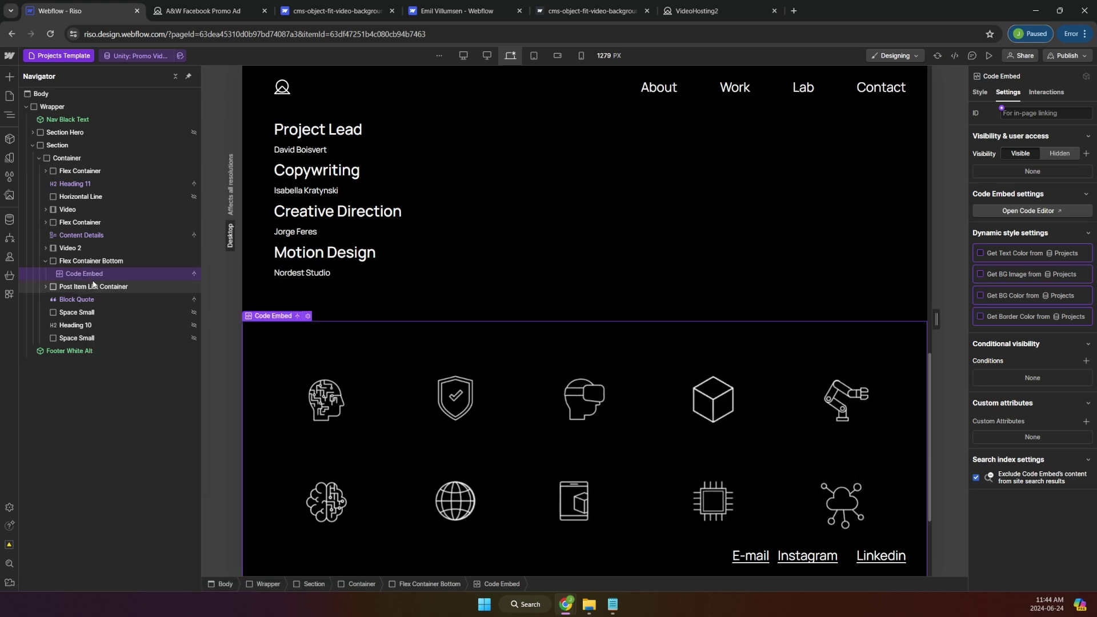
key(ctrl+d)
key(ctrl+d)
key(ctrl+d)
key(ctrl+d)
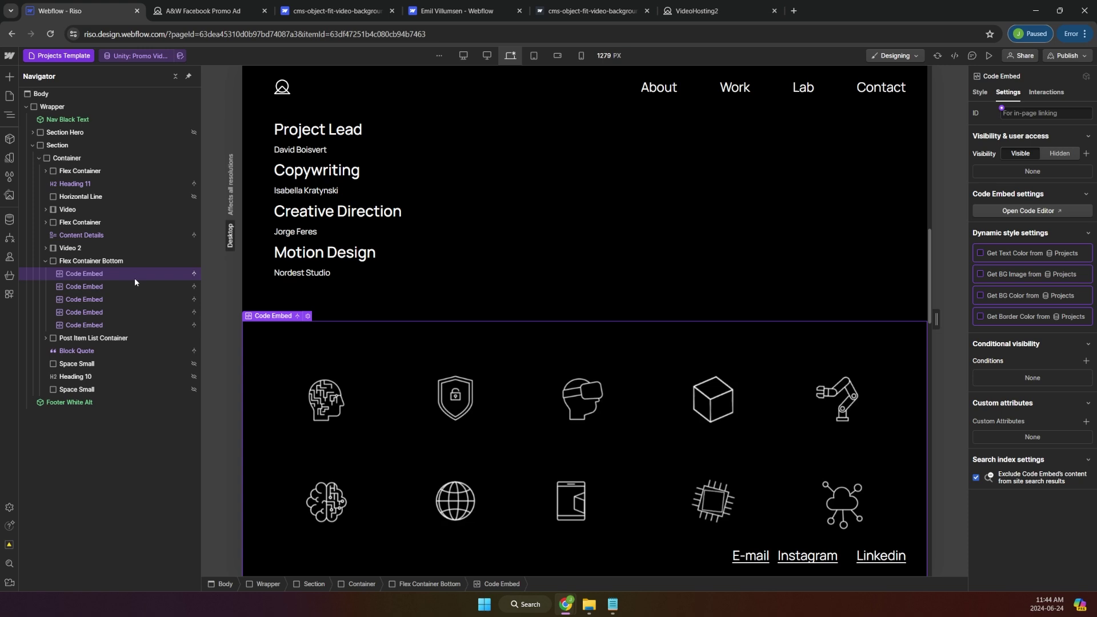
click(116, 288)
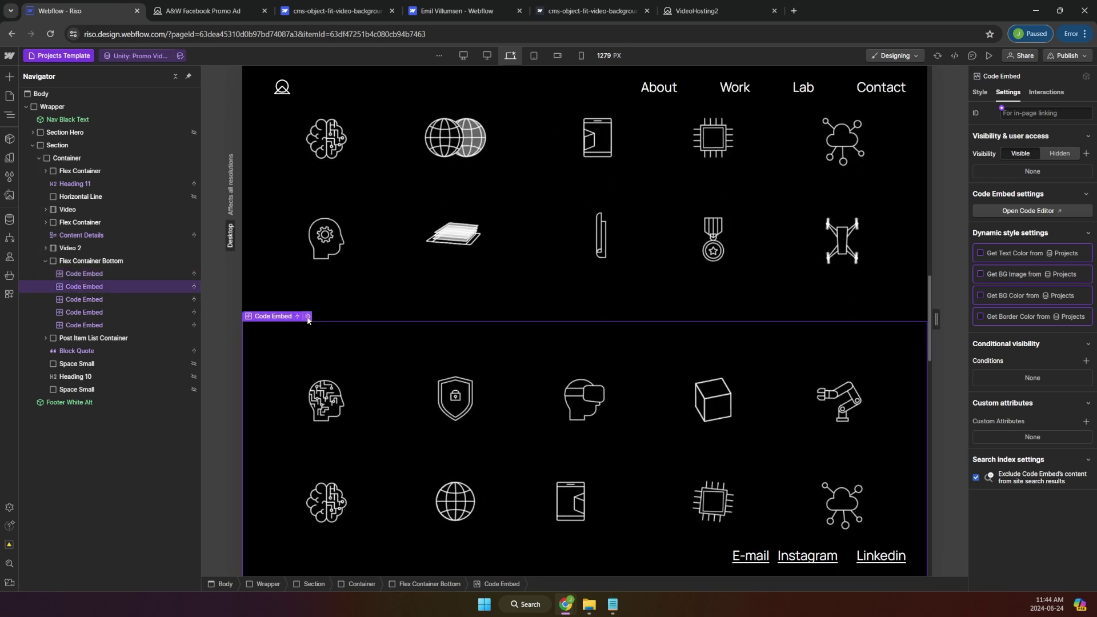
double_click(314, 334)
click(435, 238)
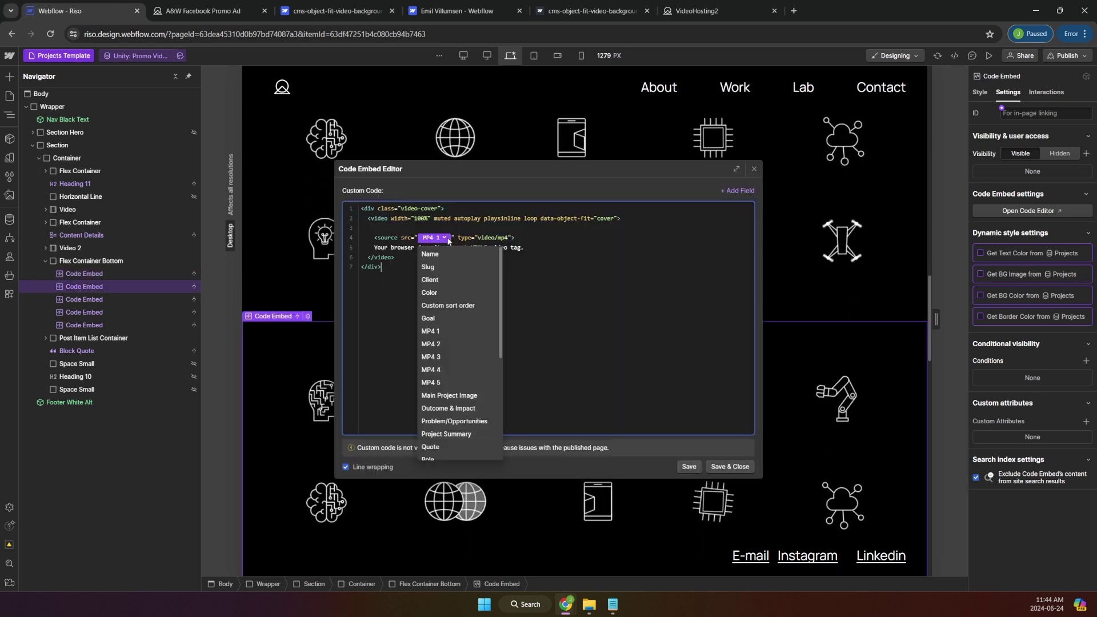
click(443, 337)
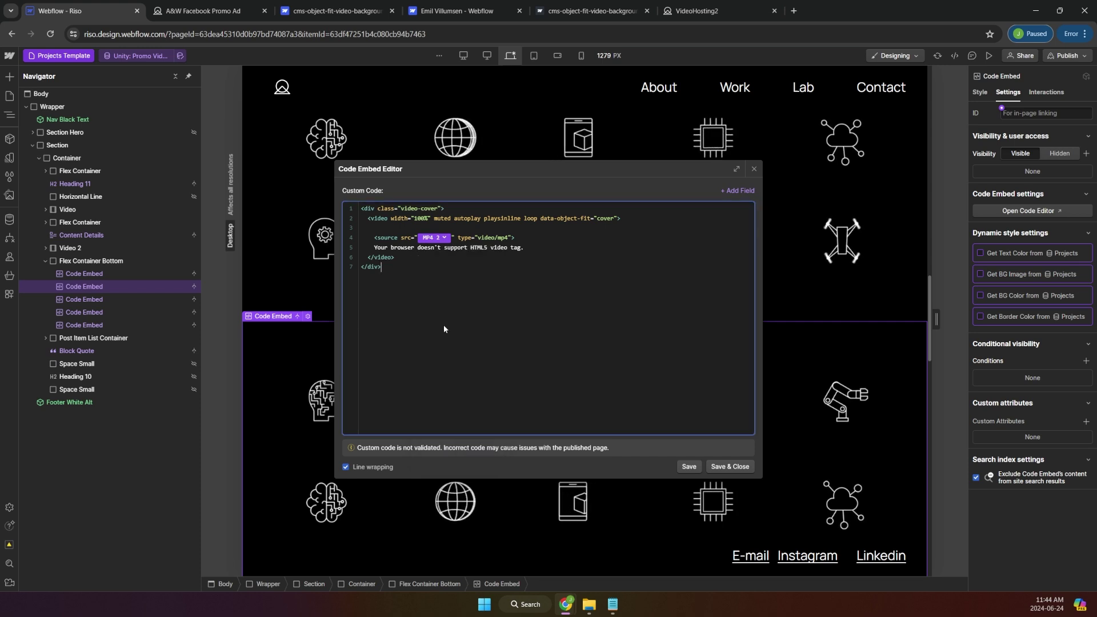
click(729, 466)
Link the third code embed's source to MP4 3.
click(111, 299)
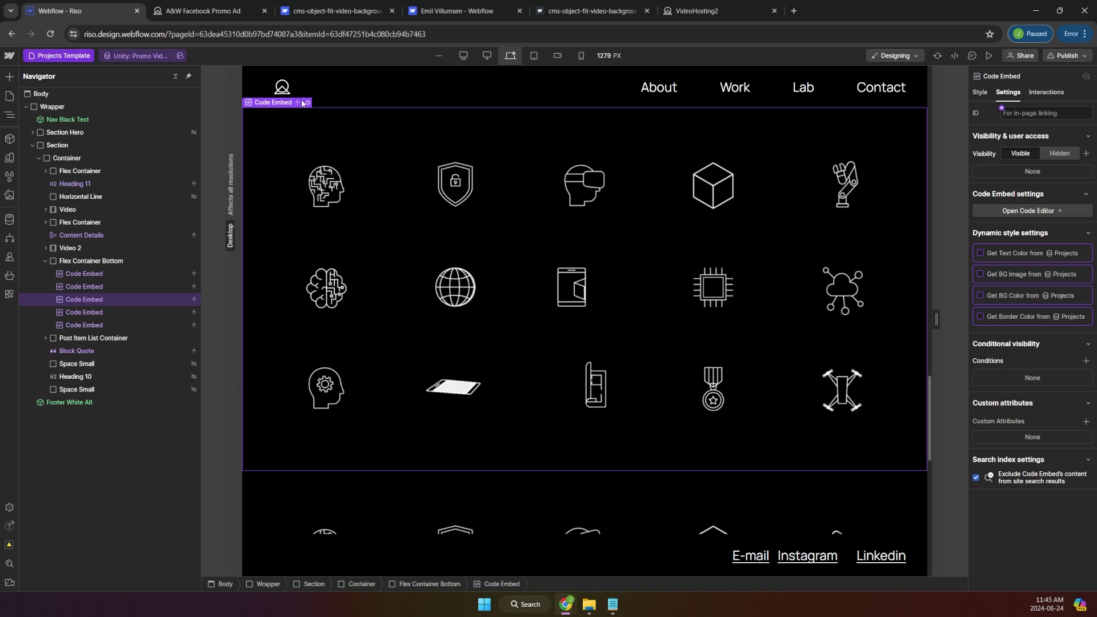
click(309, 102)
click(441, 244)
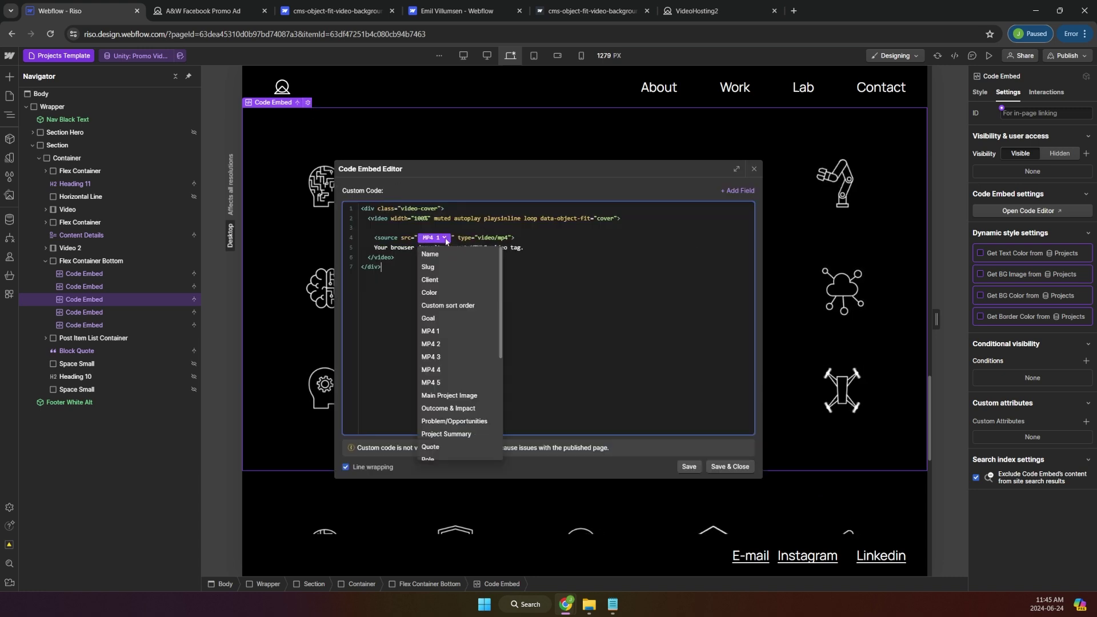
click(453, 350)
click(729, 467)
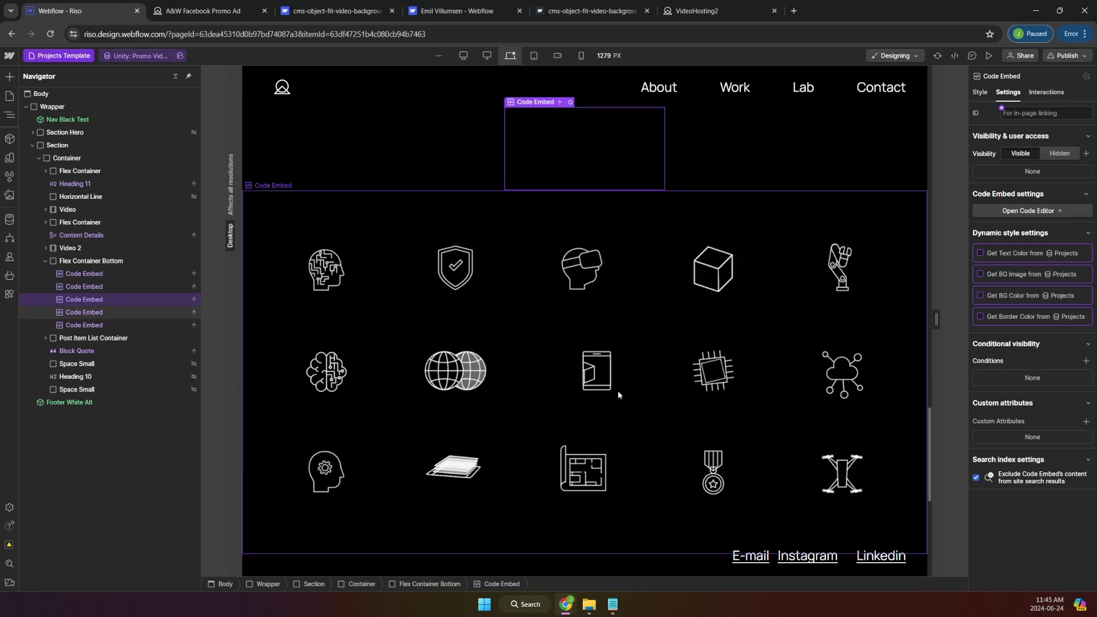
scroll(531, 314, up, 5)
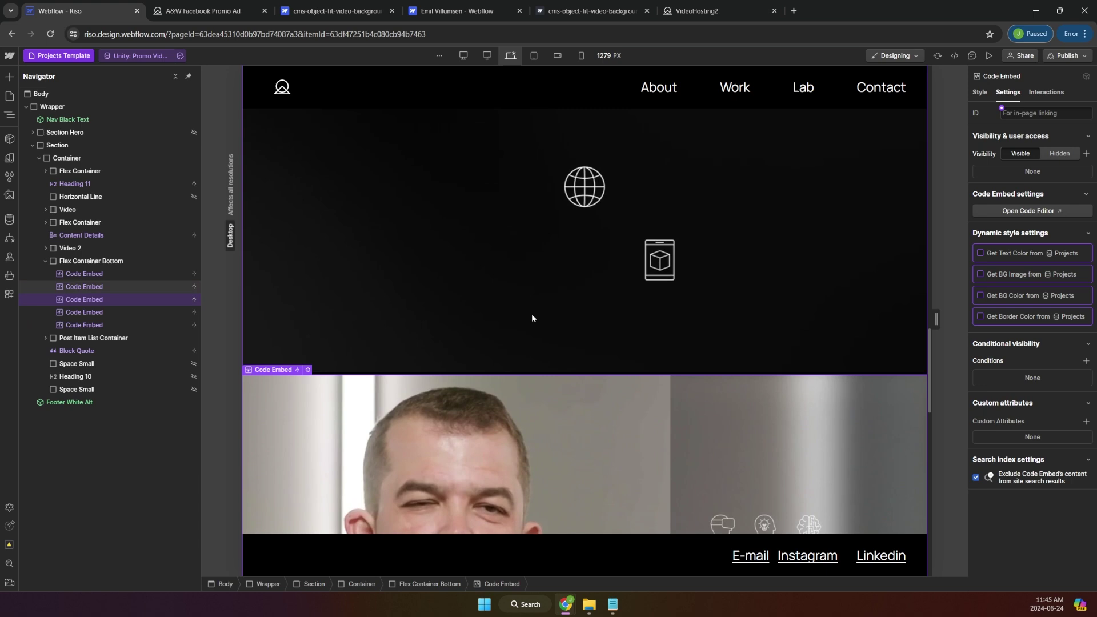
scroll(598, 261, down, 3)
scroll(592, 262, up, 3)
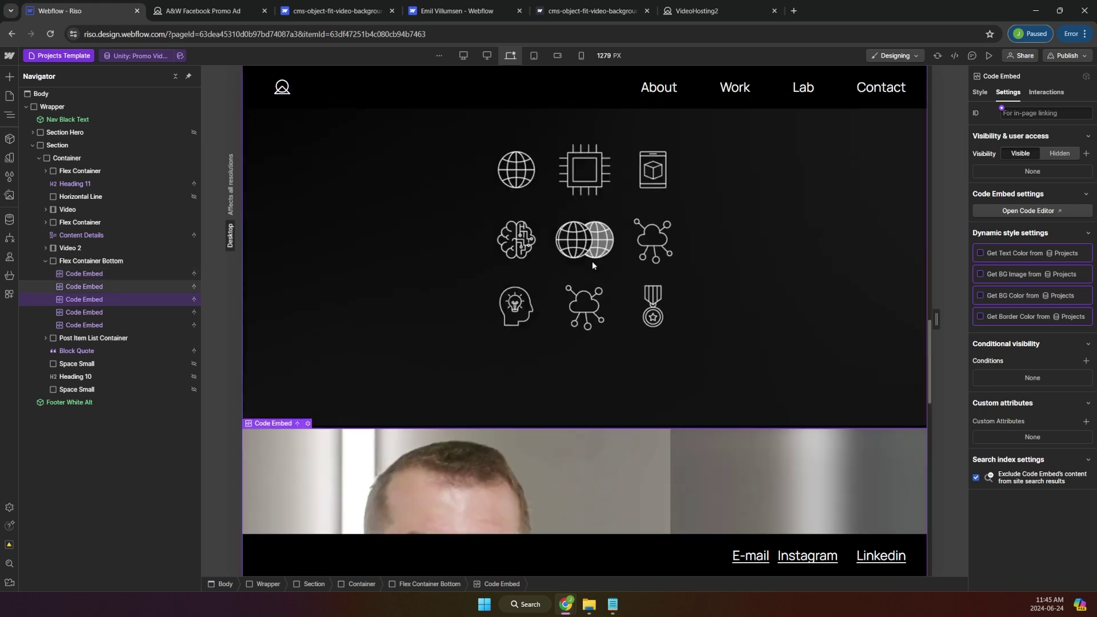
scroll(475, 285, down, 5)
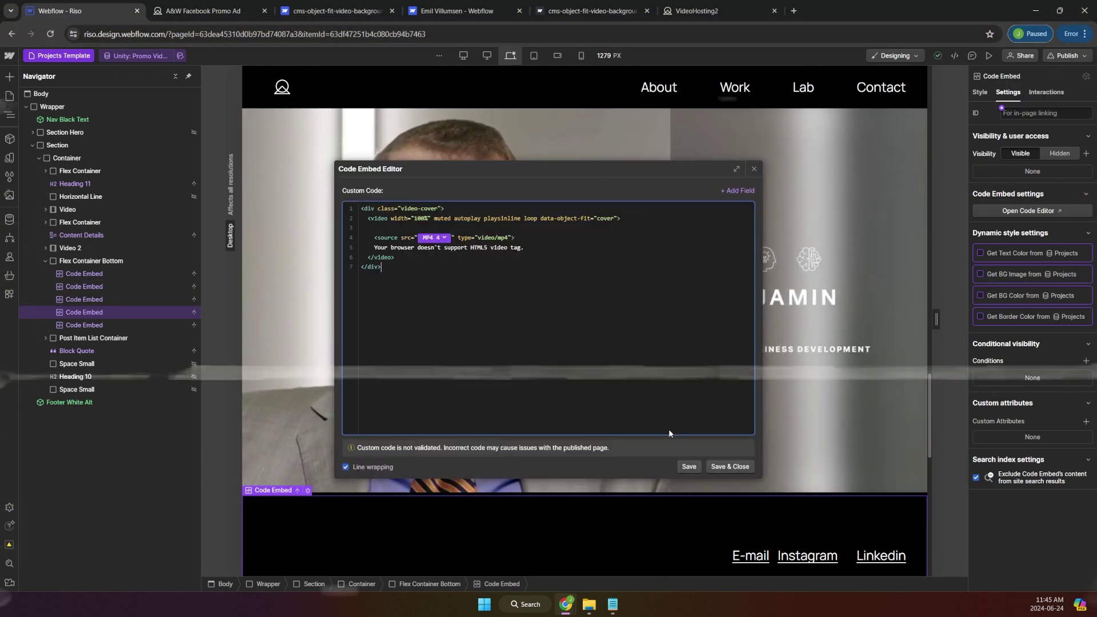
click(84, 325)
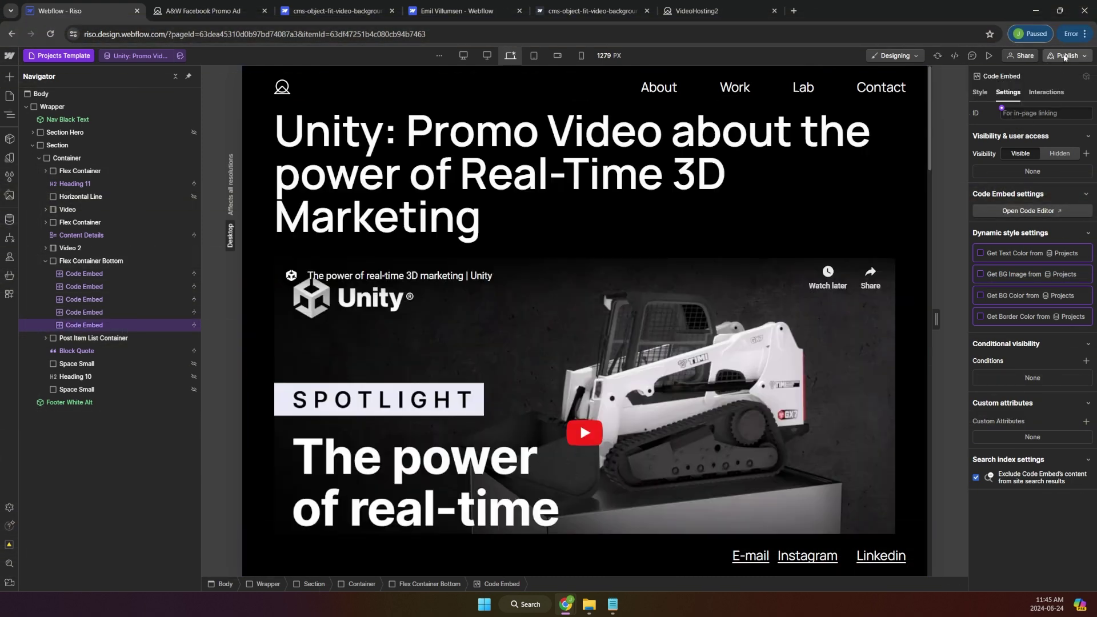
click(1067, 56)
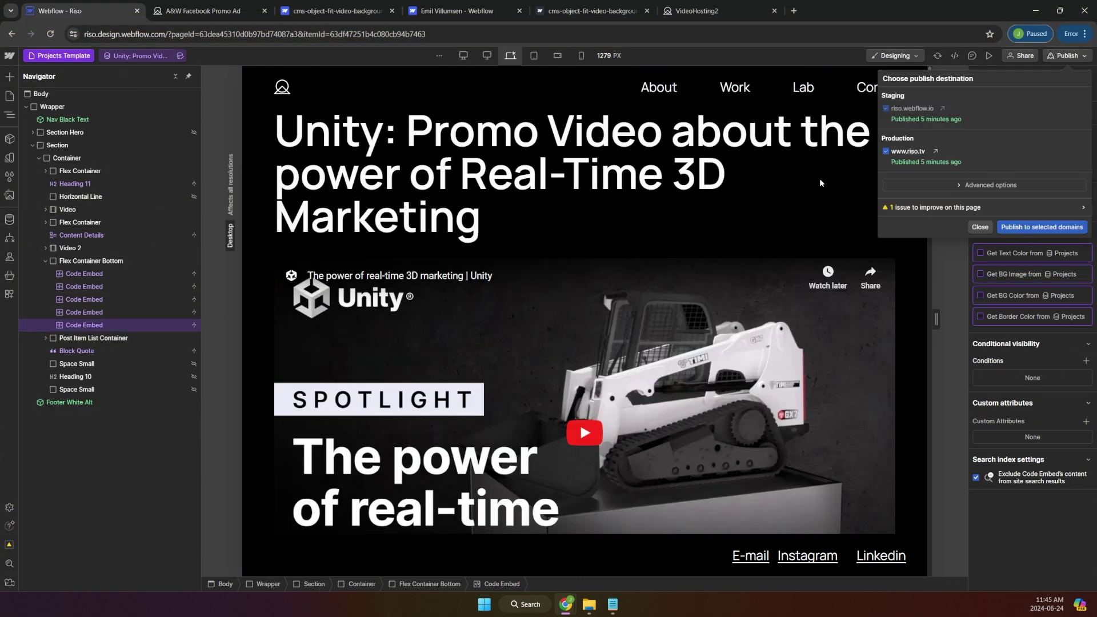
click(1020, 227)
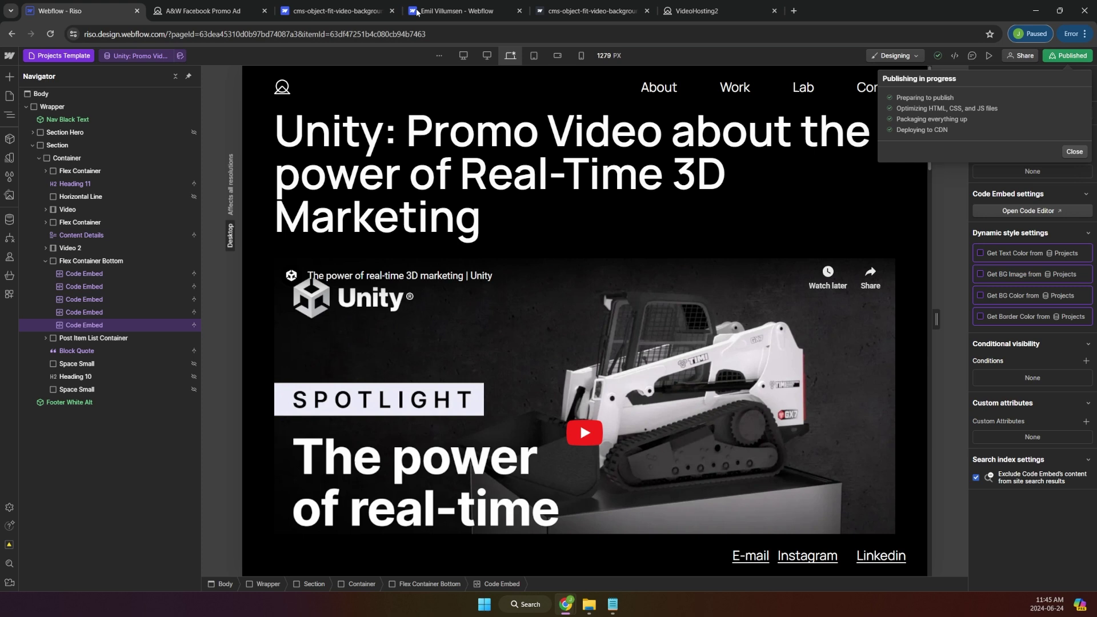
click(729, 54)
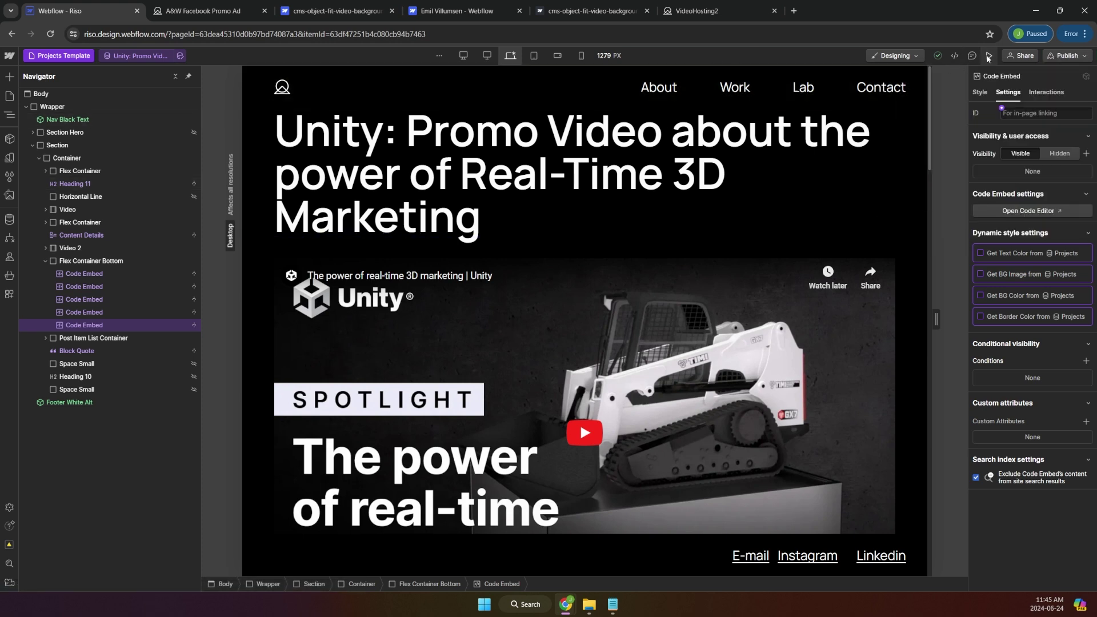
Preview the site and scroll through the Work page.
click(9, 95)
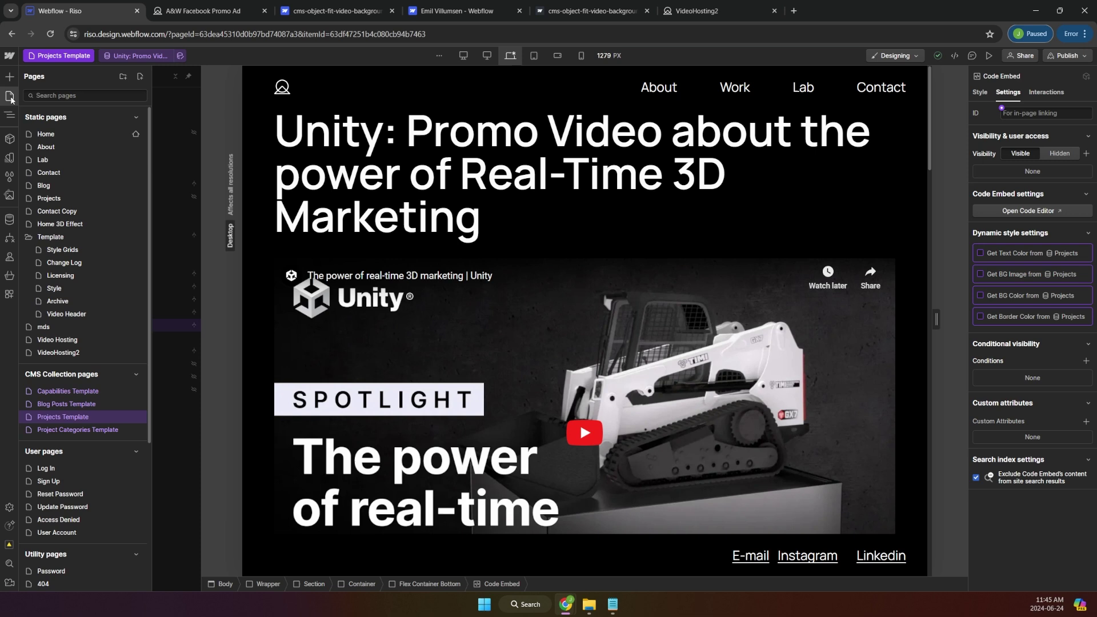
click(991, 55)
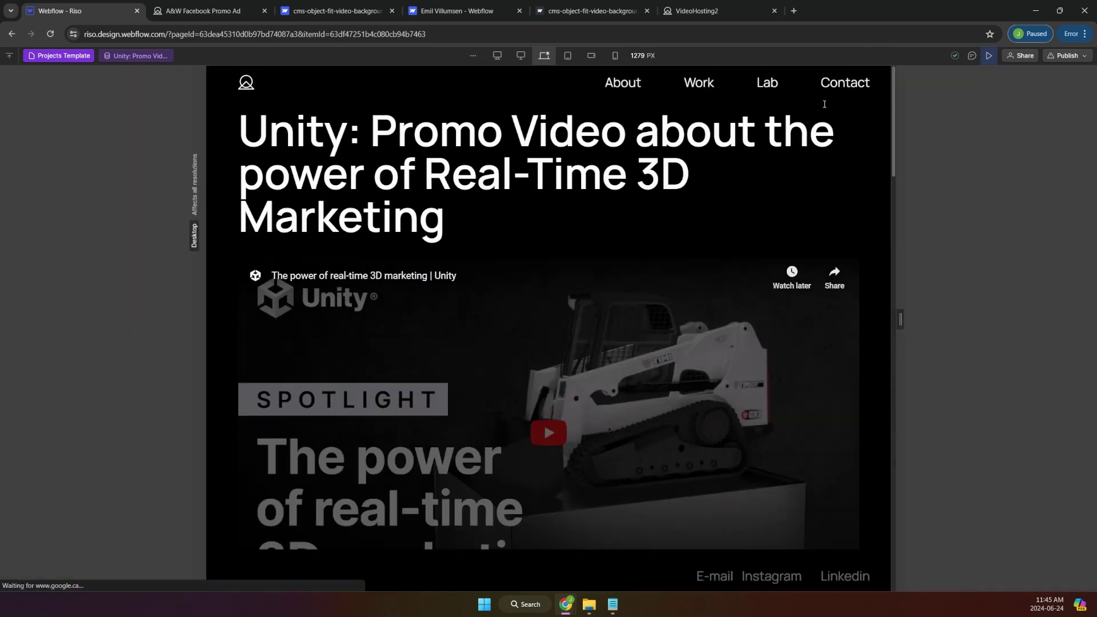
click(694, 90)
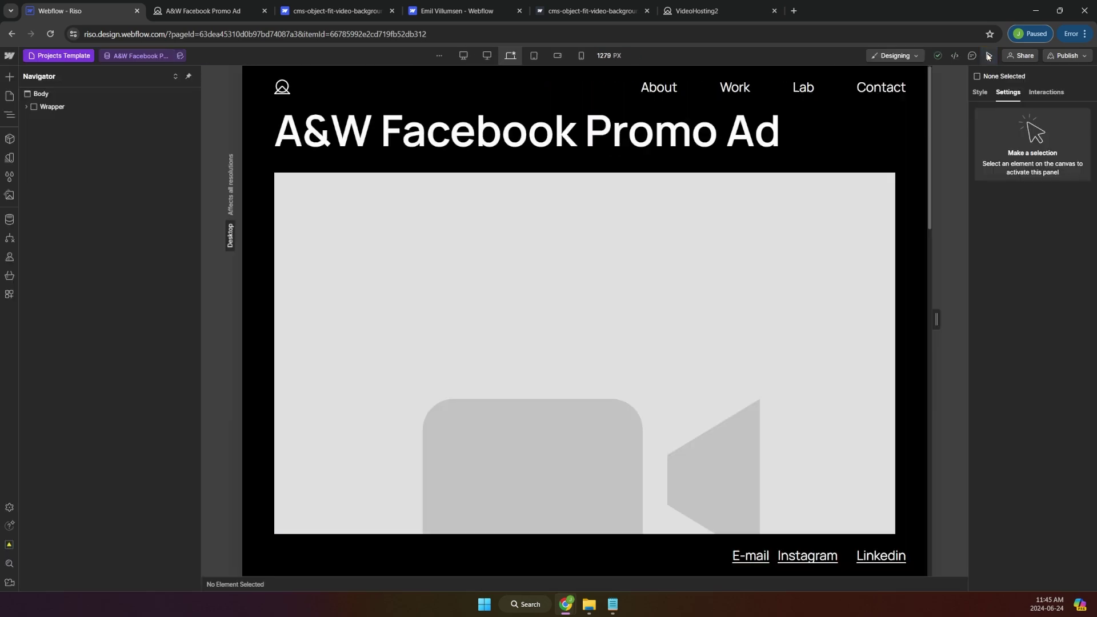
scroll(598, 215, down, 8)
scroll(596, 227, down, 8)
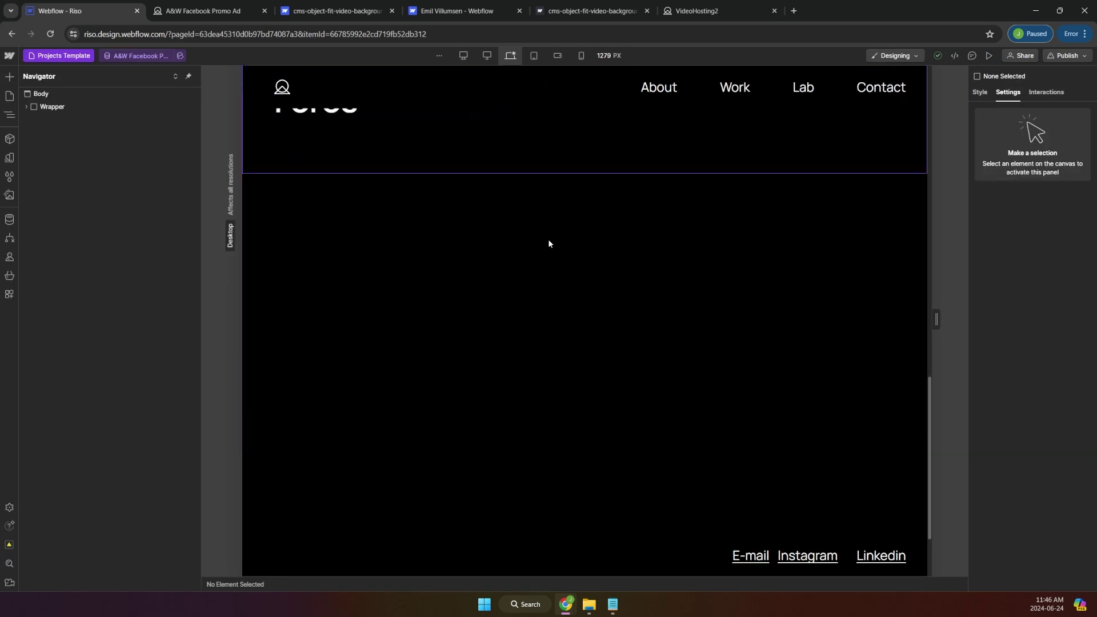
scroll(546, 243, up, 7)
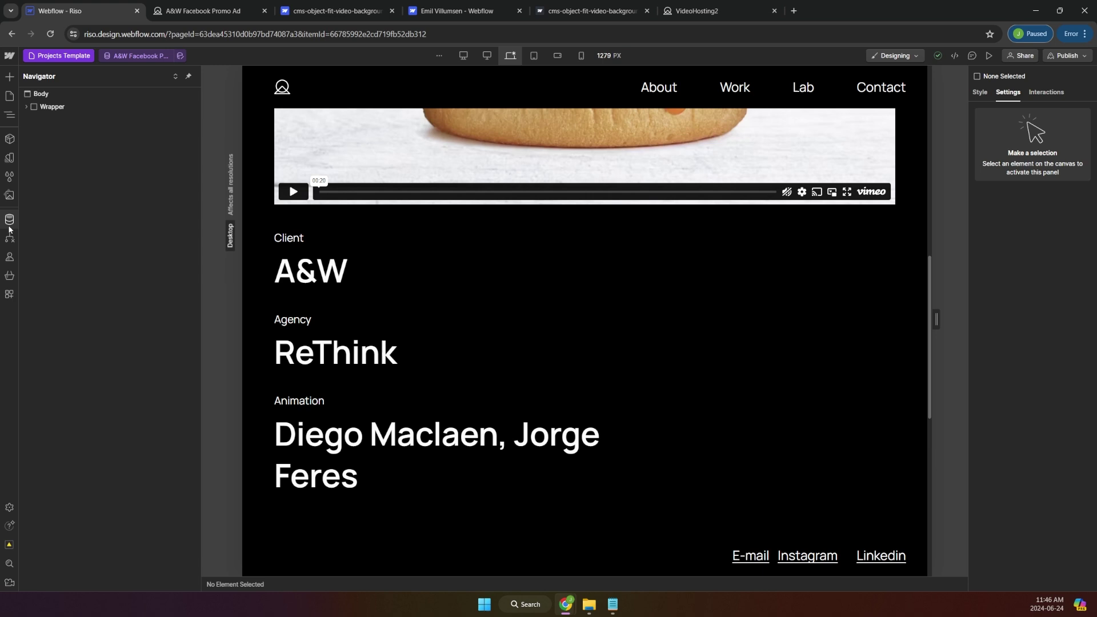
scroll(351, 325, down, 5)
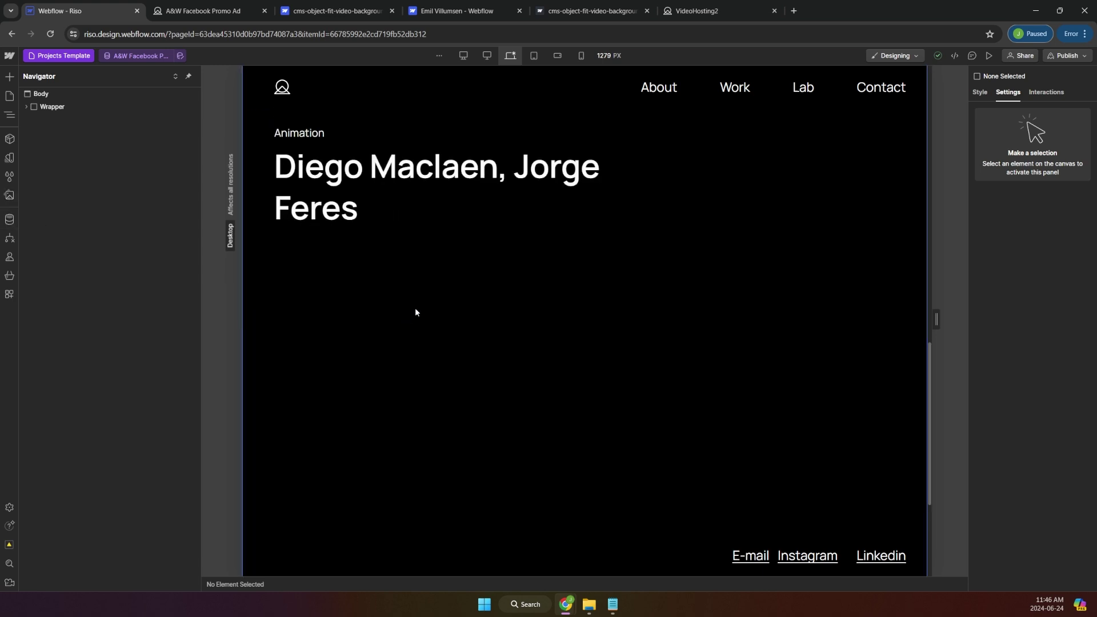
scroll(360, 293, down, 3)
scroll(374, 311, up, 5)
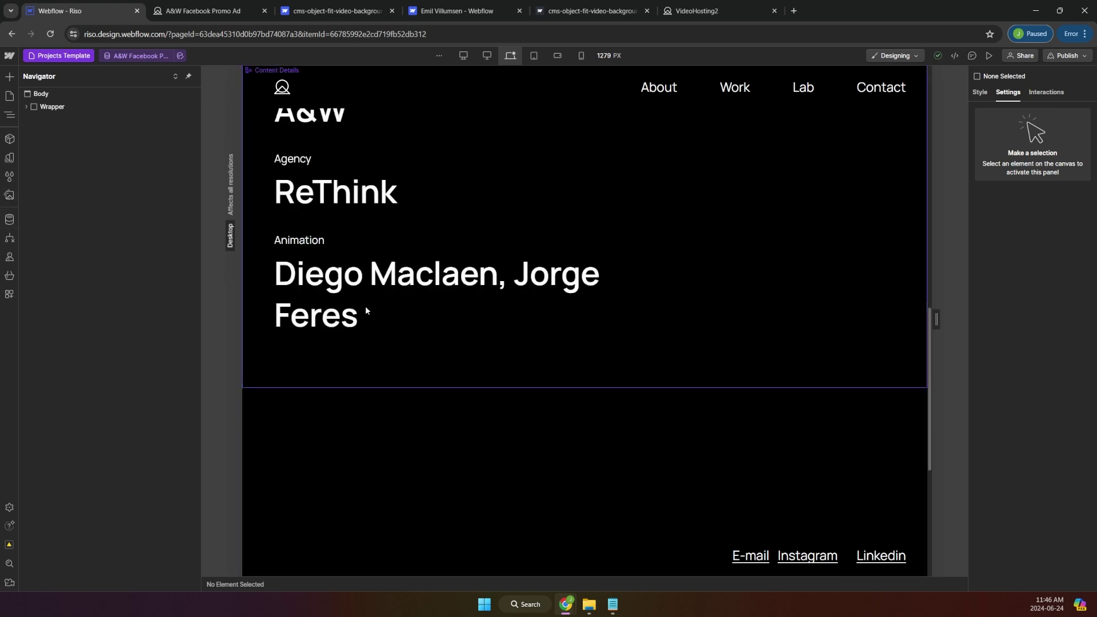
Expand Flex Container Bottom and check the first code embed's code.
click(324, 420)
click(39, 158)
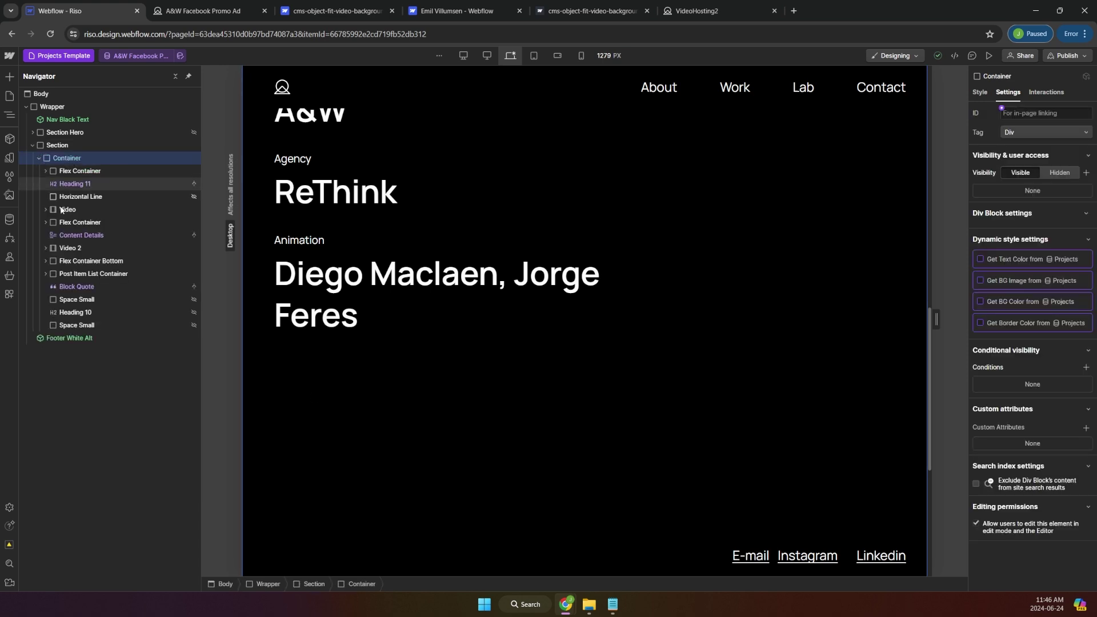
click(45, 261)
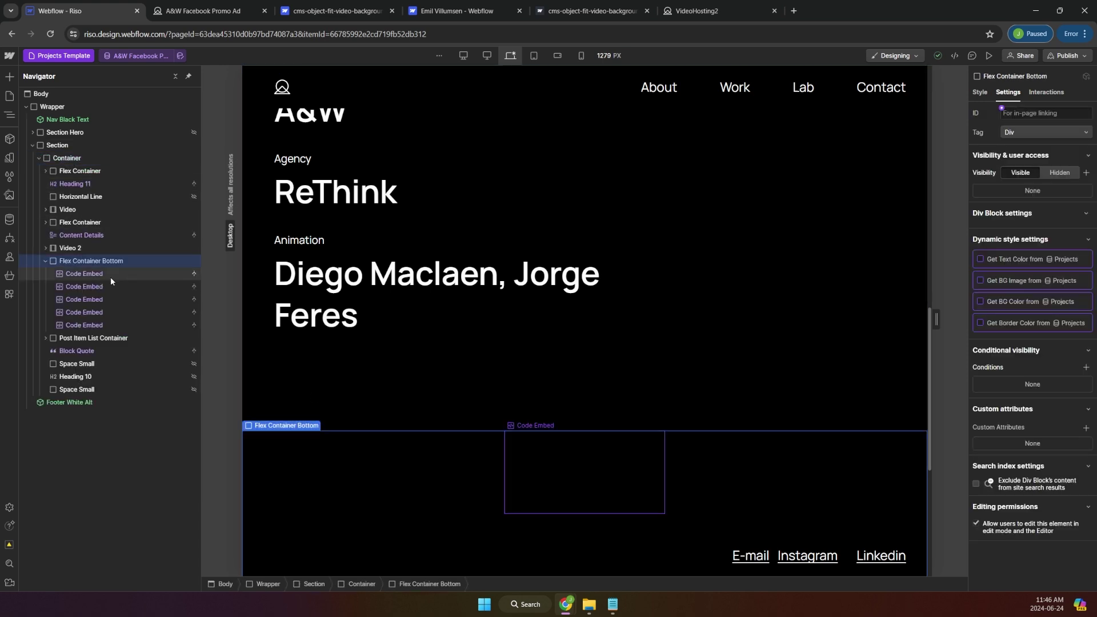
click(111, 275)
click(570, 426)
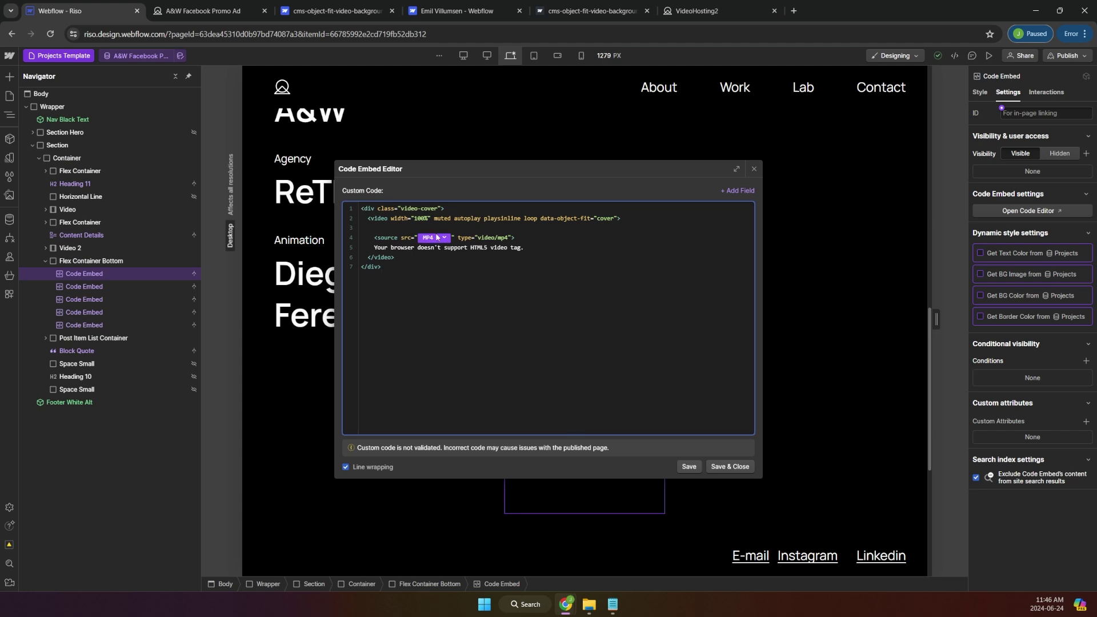
key(Escape)
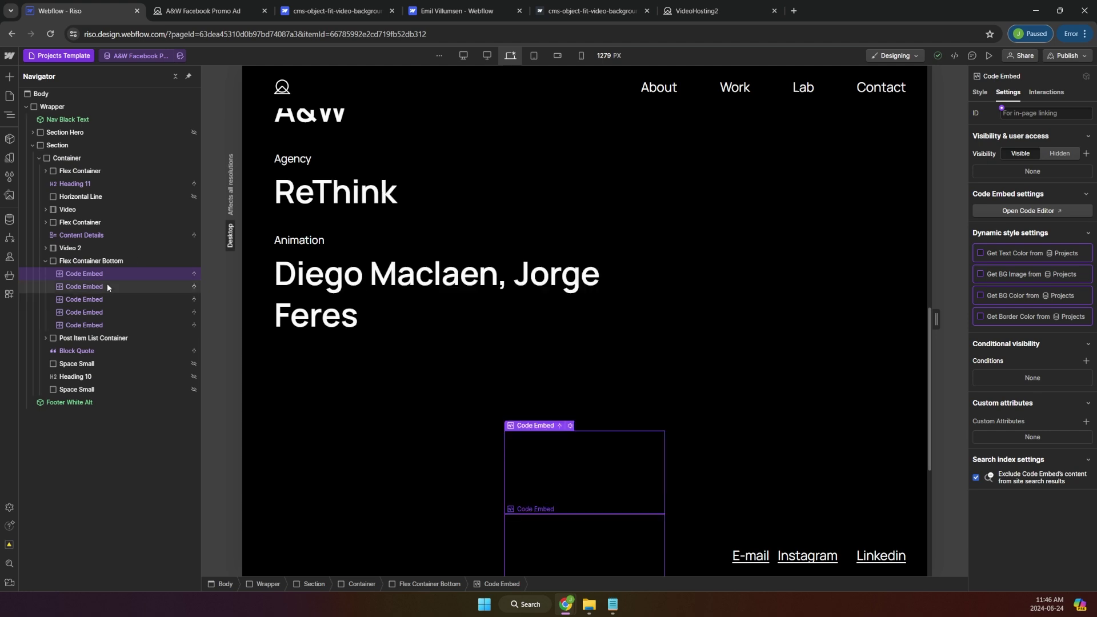
click(105, 286)
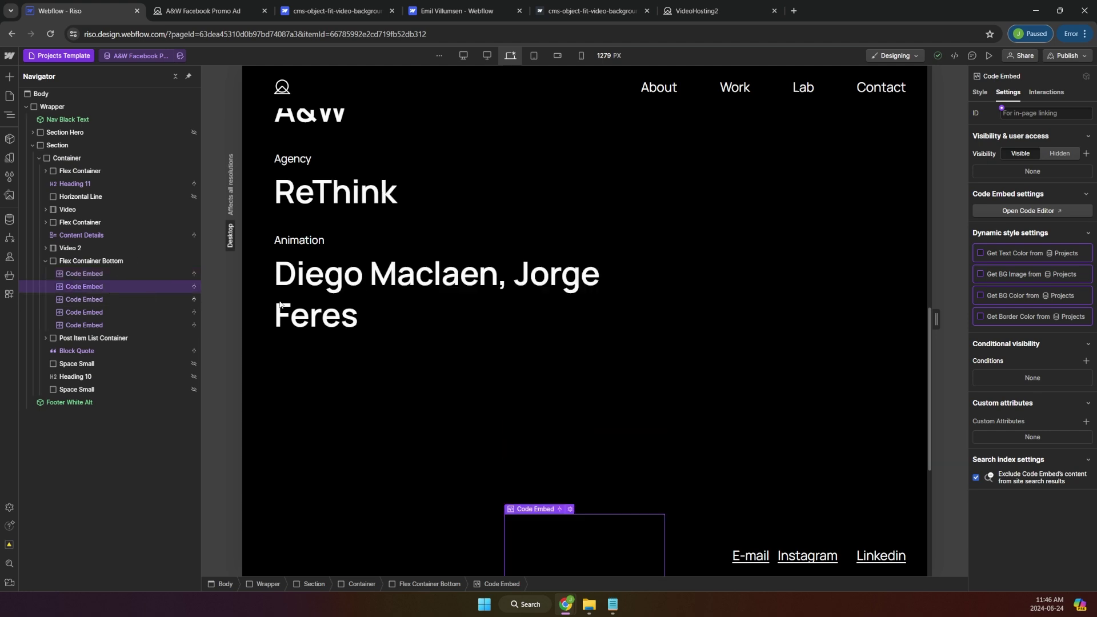
Open the A&W Facebook Promo Ad item at its MP4 1 field and bring up Notepad.
click(9, 222)
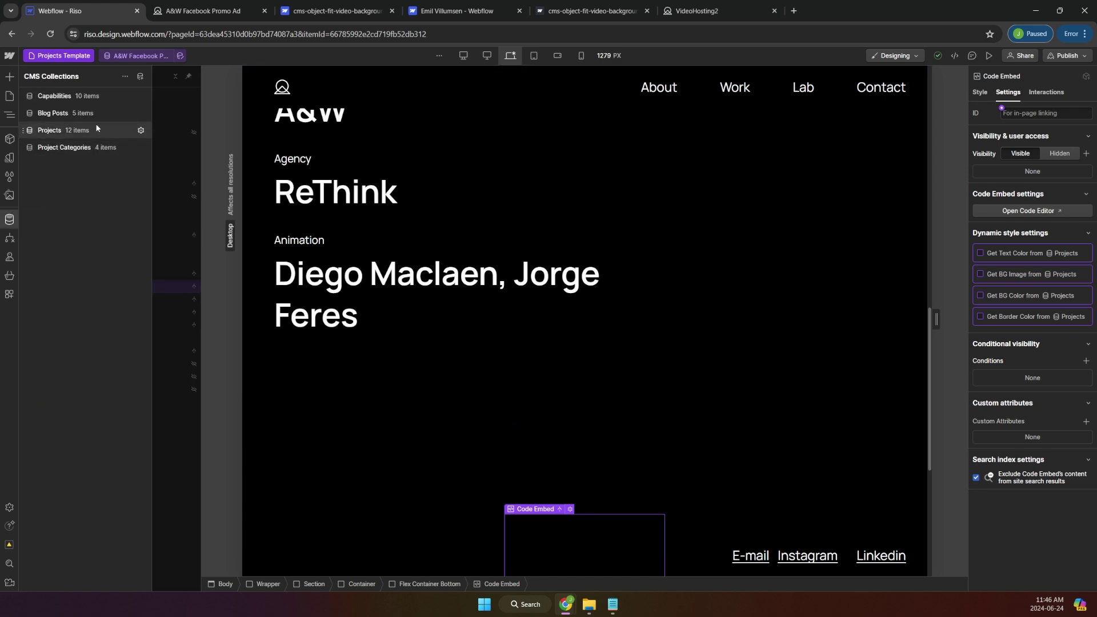
click(80, 133)
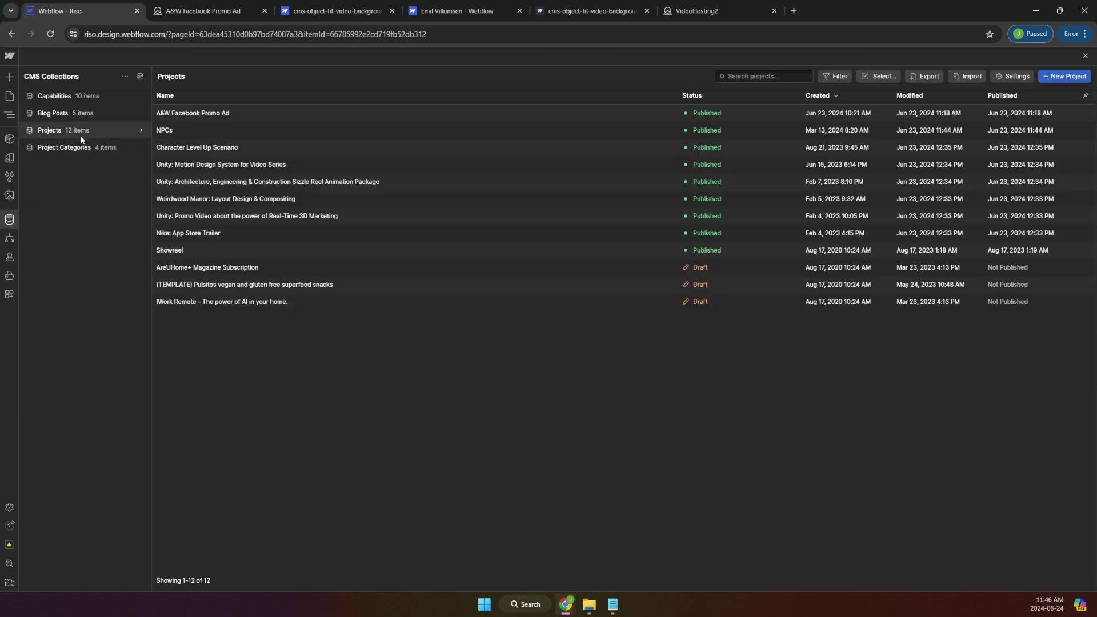
click(209, 114)
scroll(445, 355, down, 5)
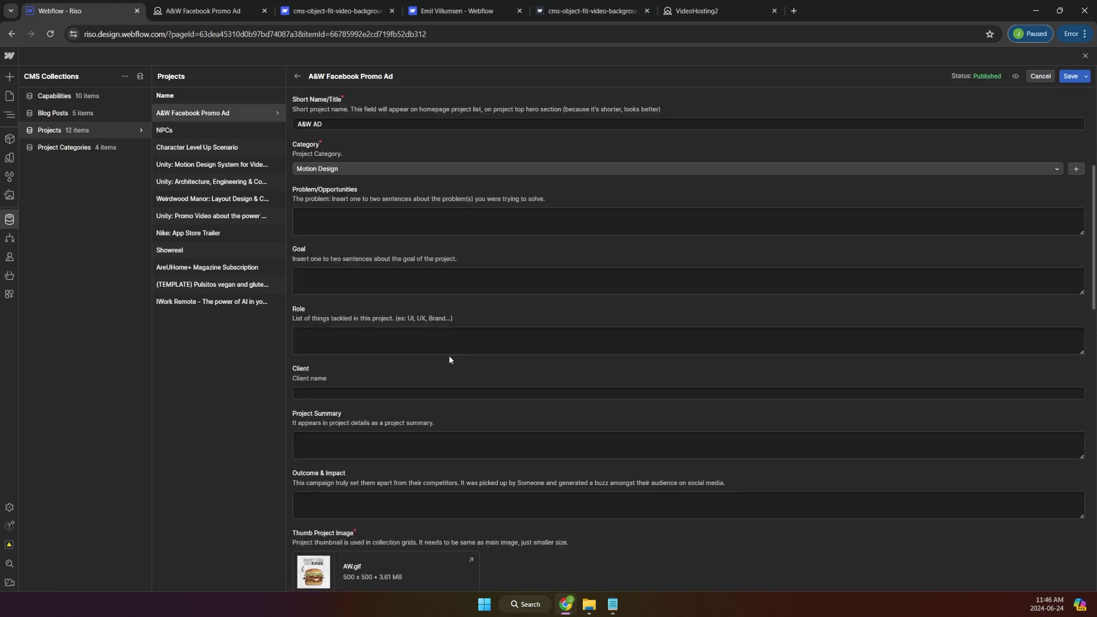
scroll(420, 322, down, 15)
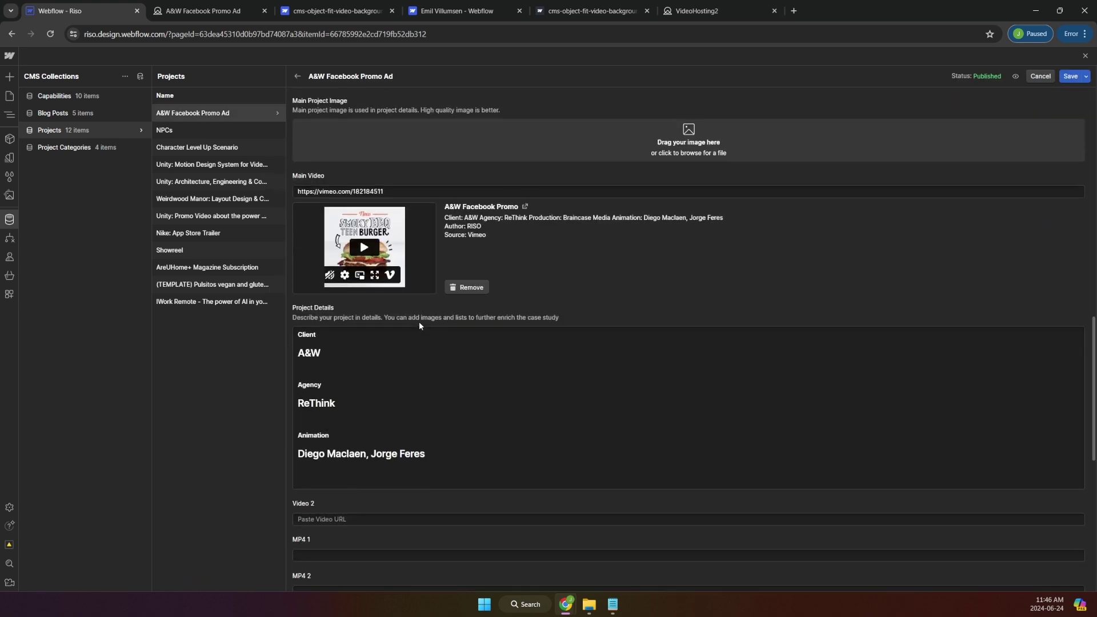
scroll(328, 245, up, 2)
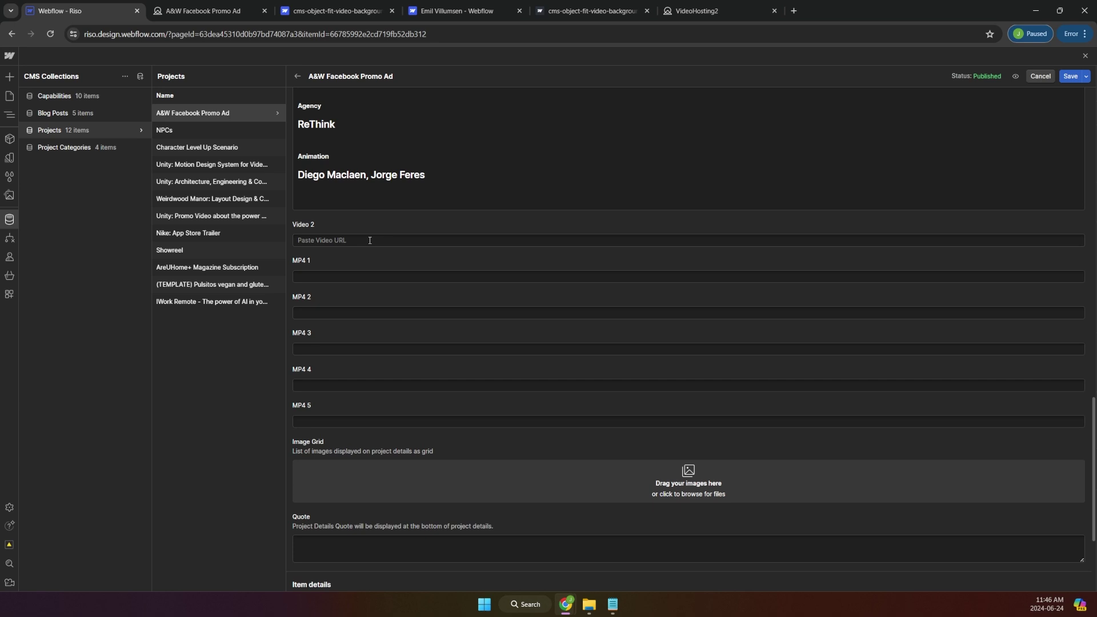
click(320, 278)
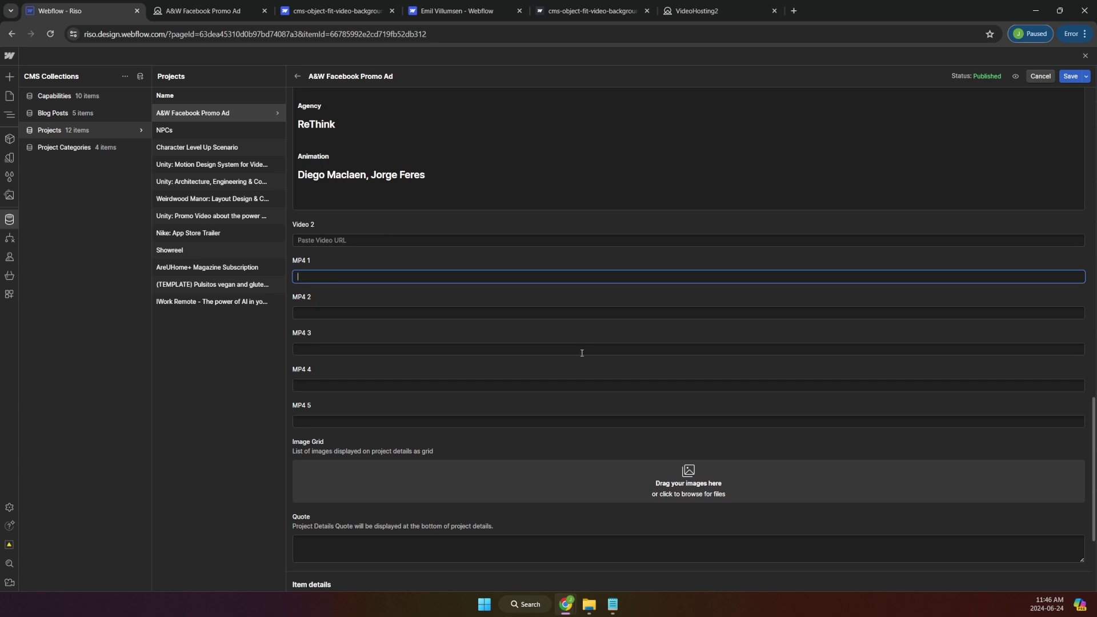
click(613, 604)
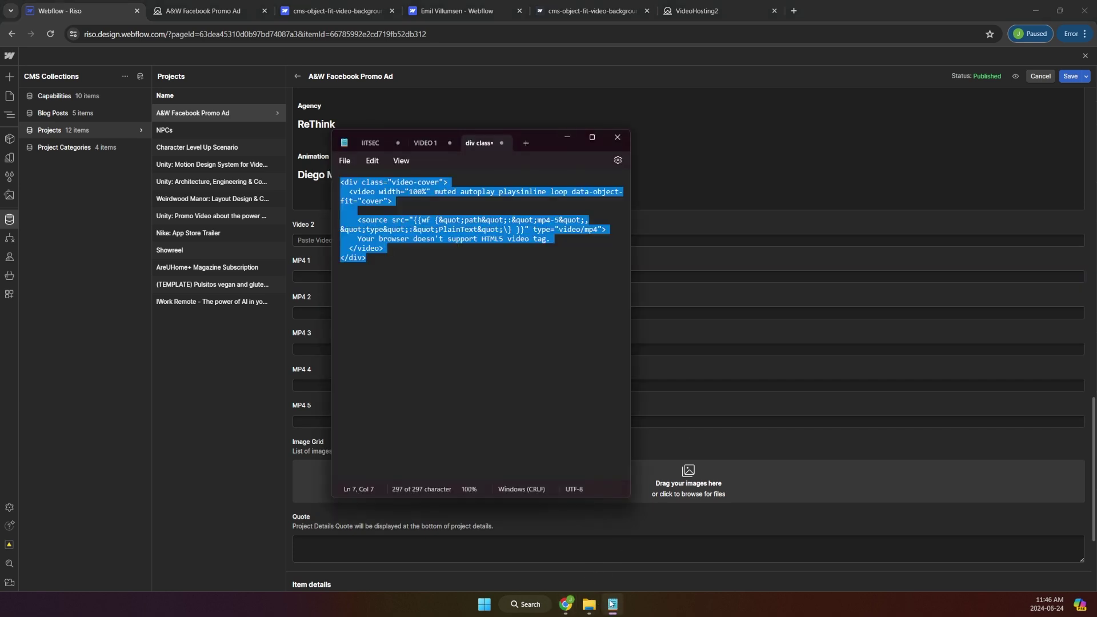
Load the AW_01 MP4 link from Notepad's VIDEO 1 notes in a Chrome tab.
click(430, 146)
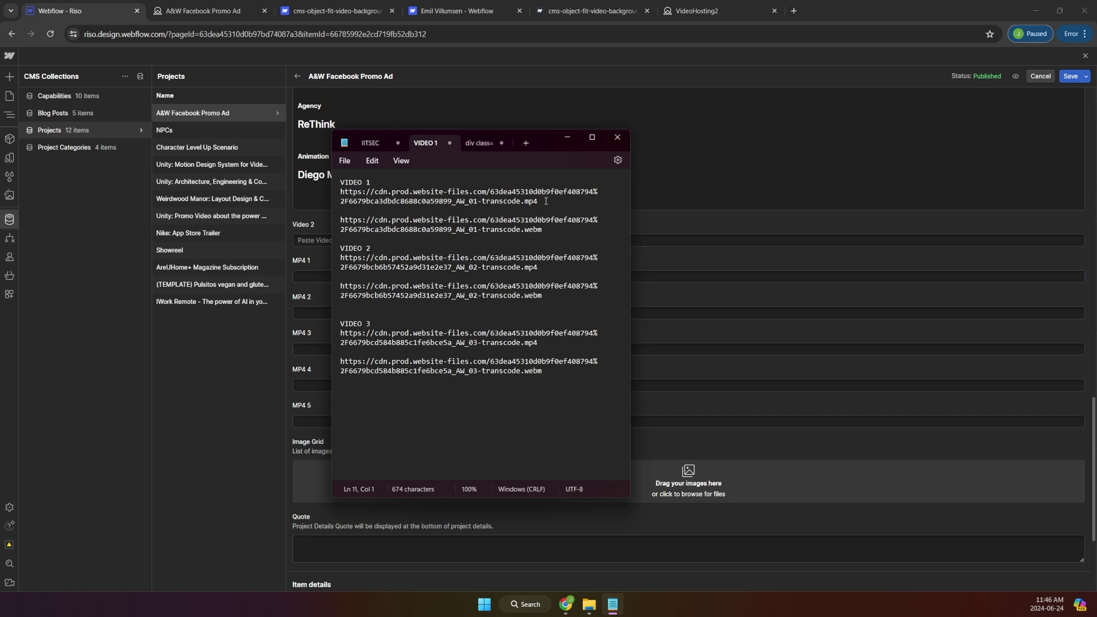
drag(546, 201, 378, 196)
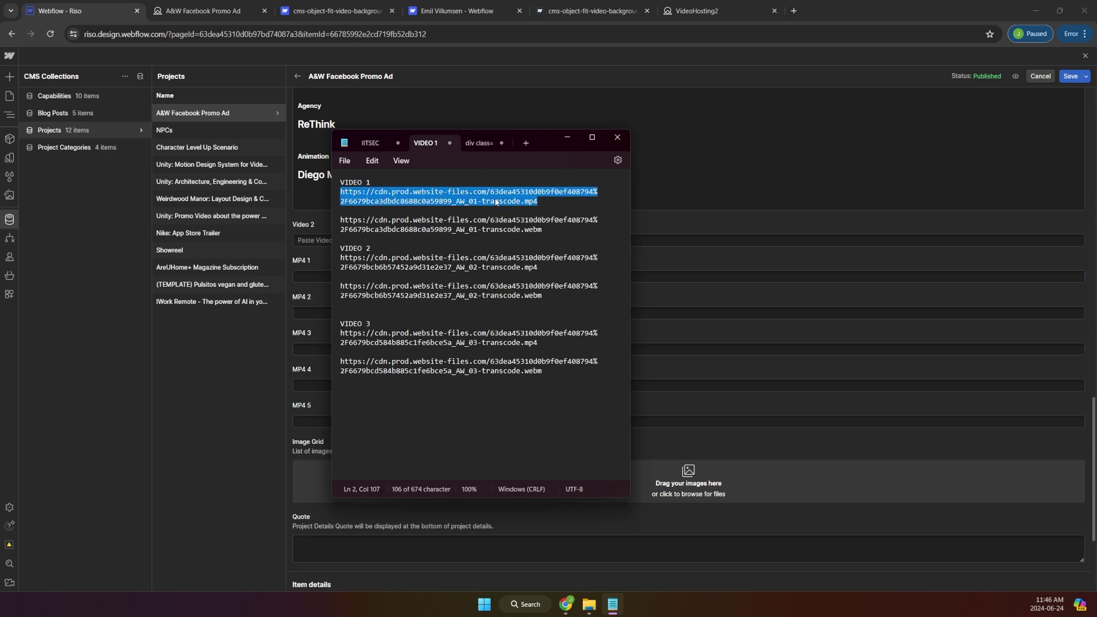
click(794, 11)
text(https://cdn.prod.website-files.com/63dea45310d0b9f0ef408794%2F6679bca3dbdc8688c0a59899_AW_01-transcode.mp4)
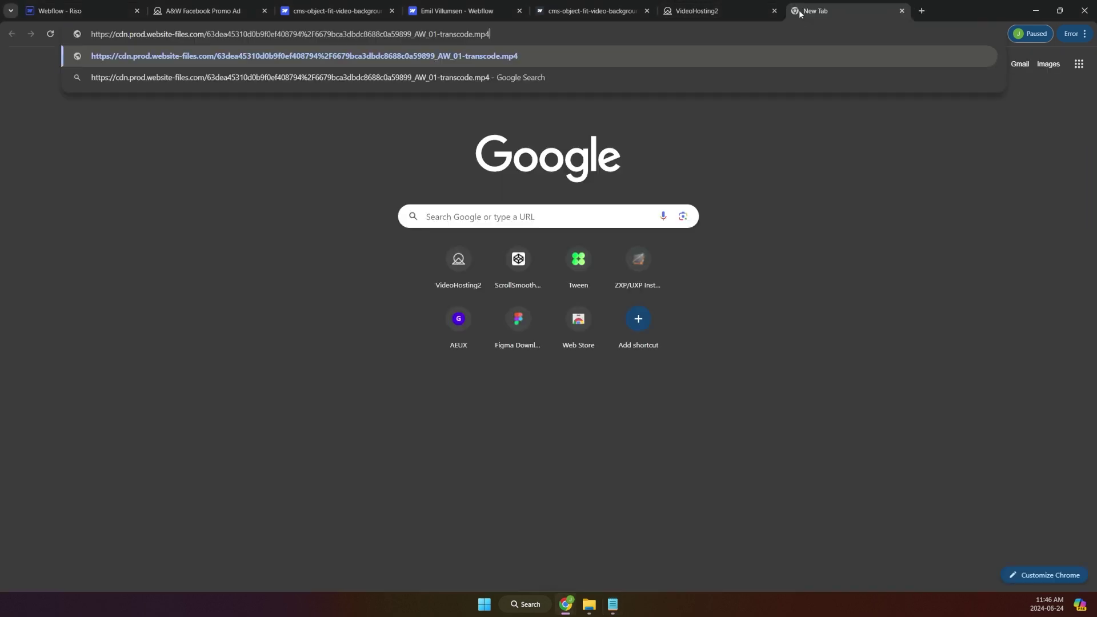
key(Return)
Copy the AW_02 MP4 link, play it in Chrome, and return to Webflow.
key(alt+Tab)
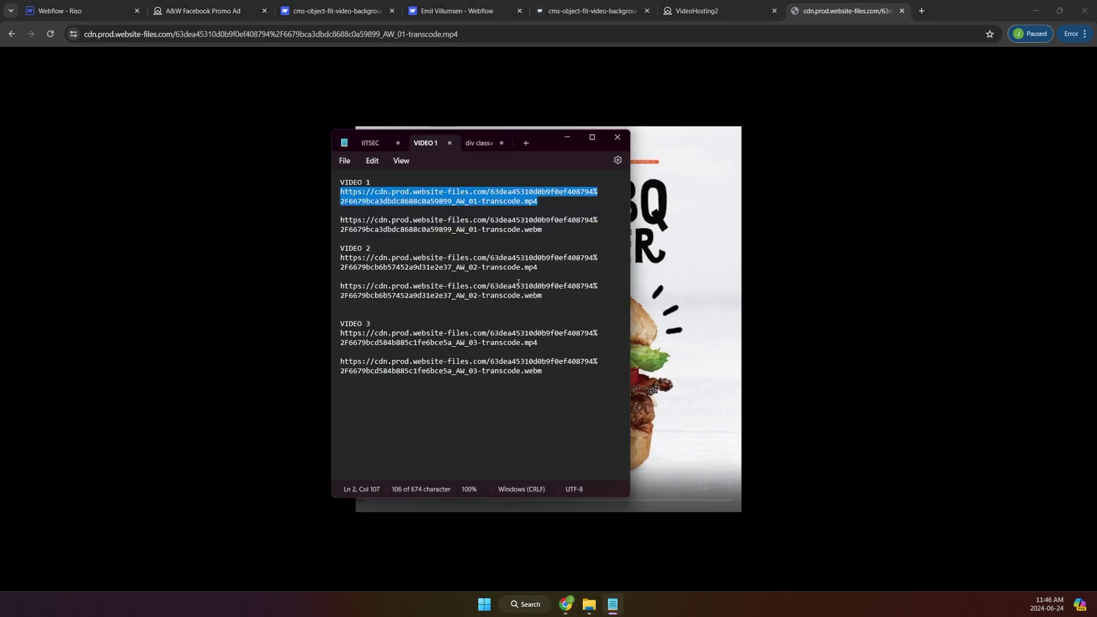
drag(539, 267, 344, 258)
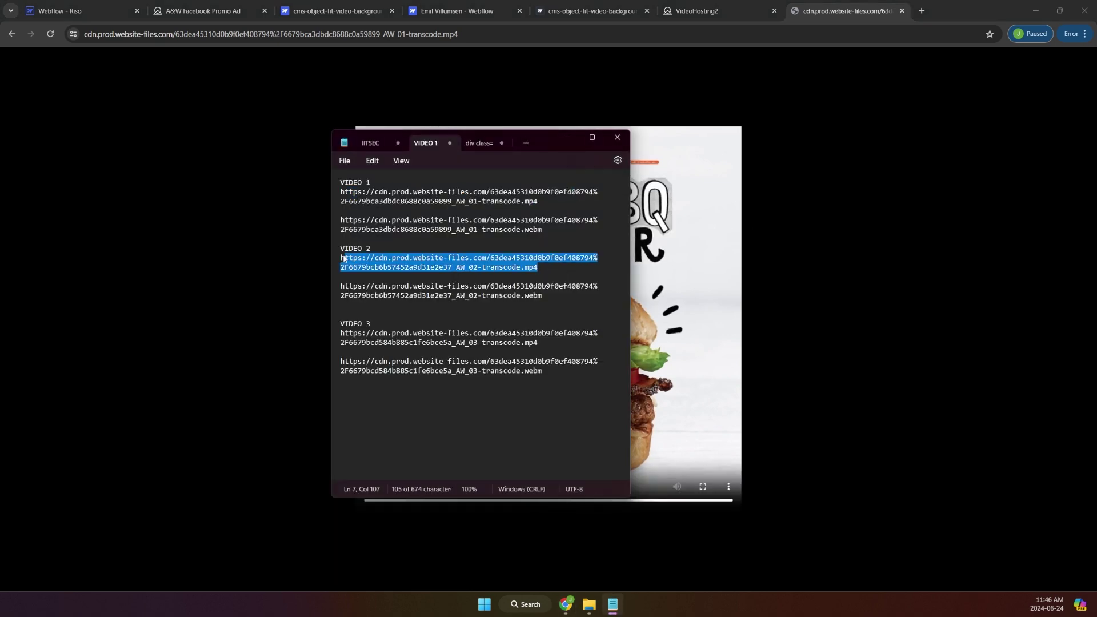
key(ctrl+c)
click(455, 34)
key(ctrl+v)
key(Return)
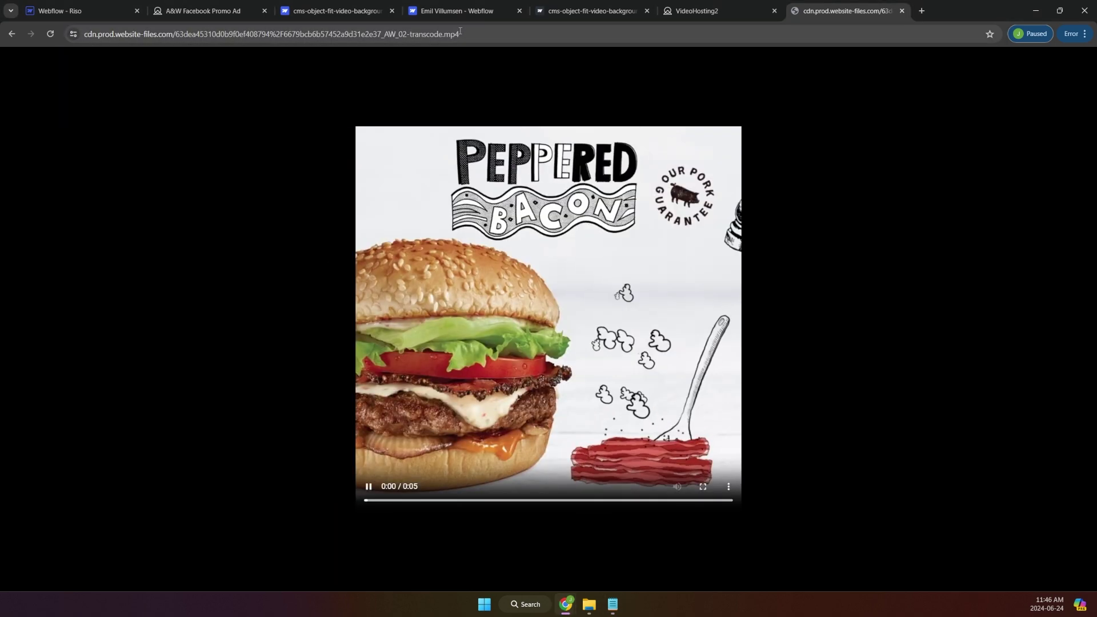
click(101, 5)
Paste the AW_02, AW_01 and AW_03 links into MP4 2, 1 and 3, then publish.
click(319, 314)
key(ctrl+v)
key(alt+Tab)
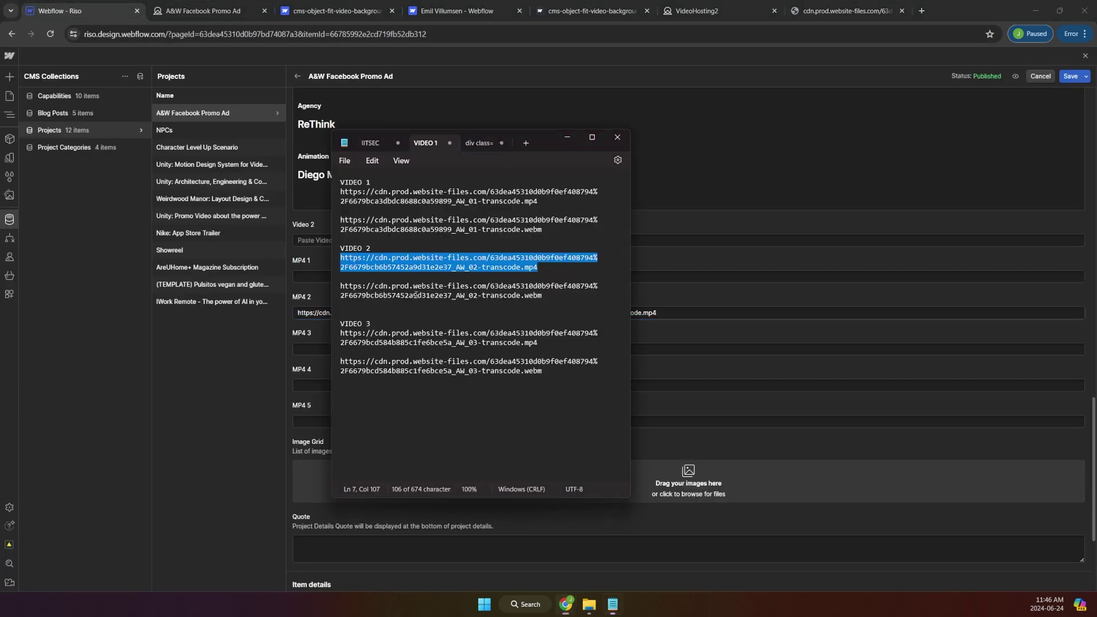
drag(553, 204, 327, 188)
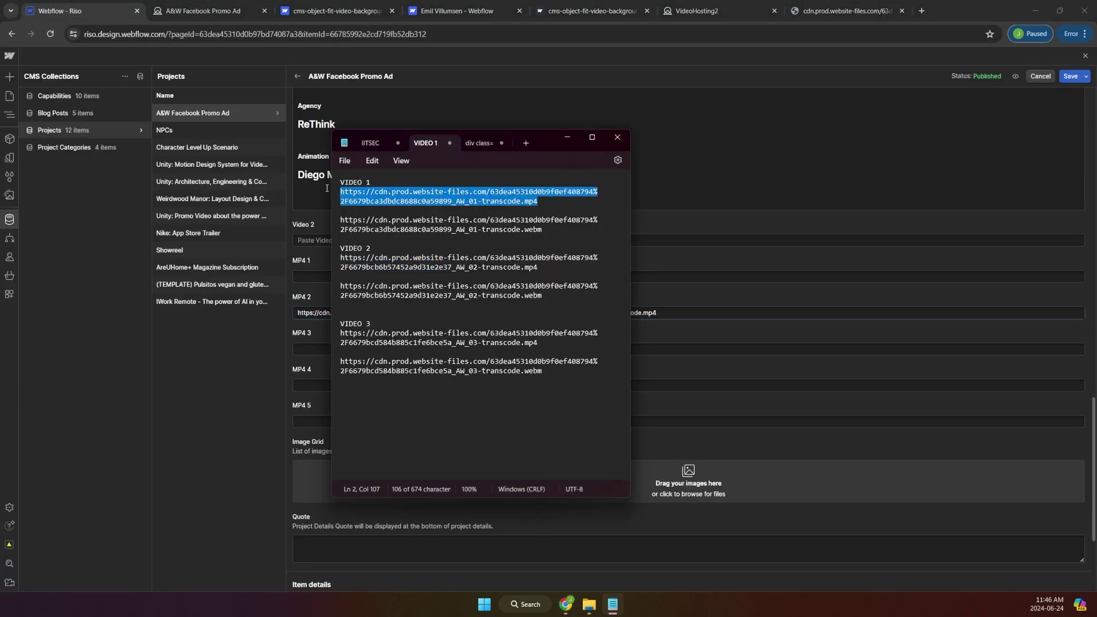
key(alt+Tab)
click(317, 276)
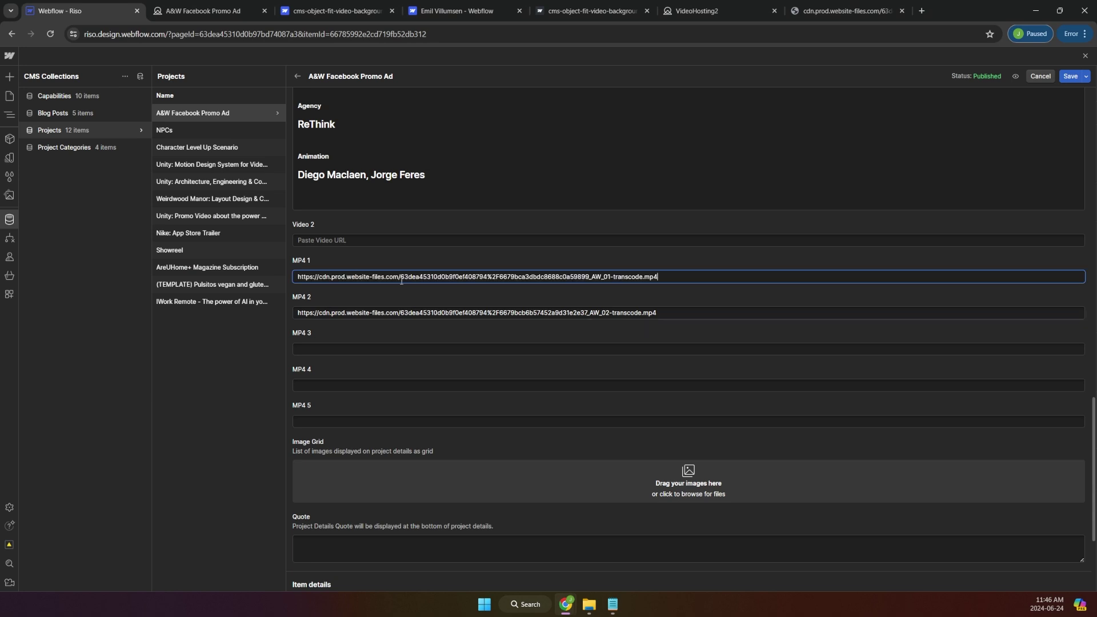
key(alt+Tab)
drag(341, 323, 539, 343)
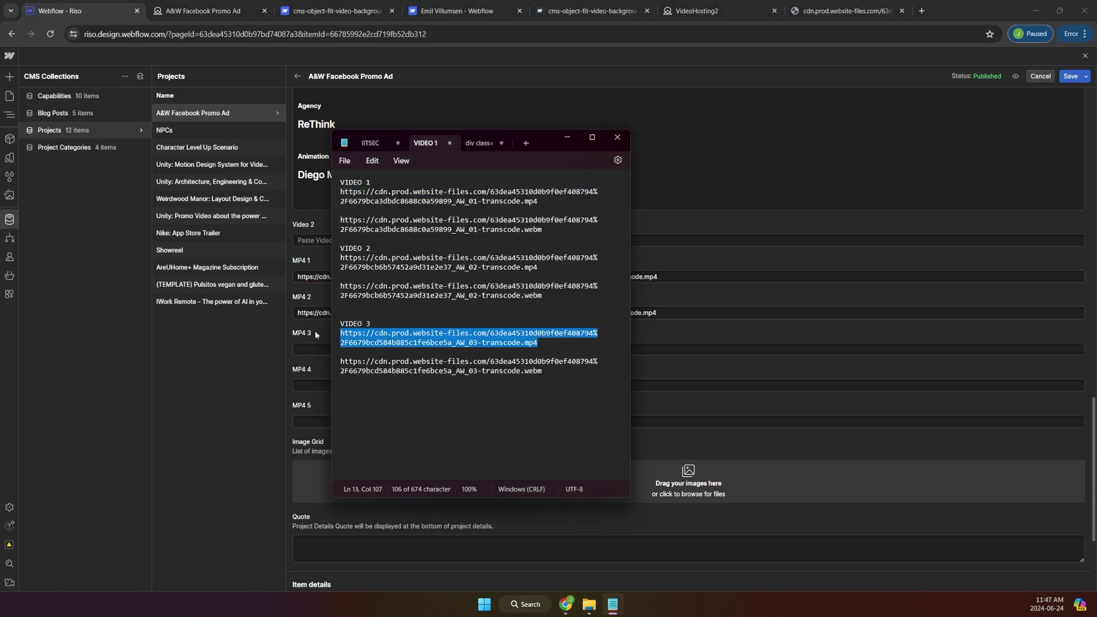
click(310, 348)
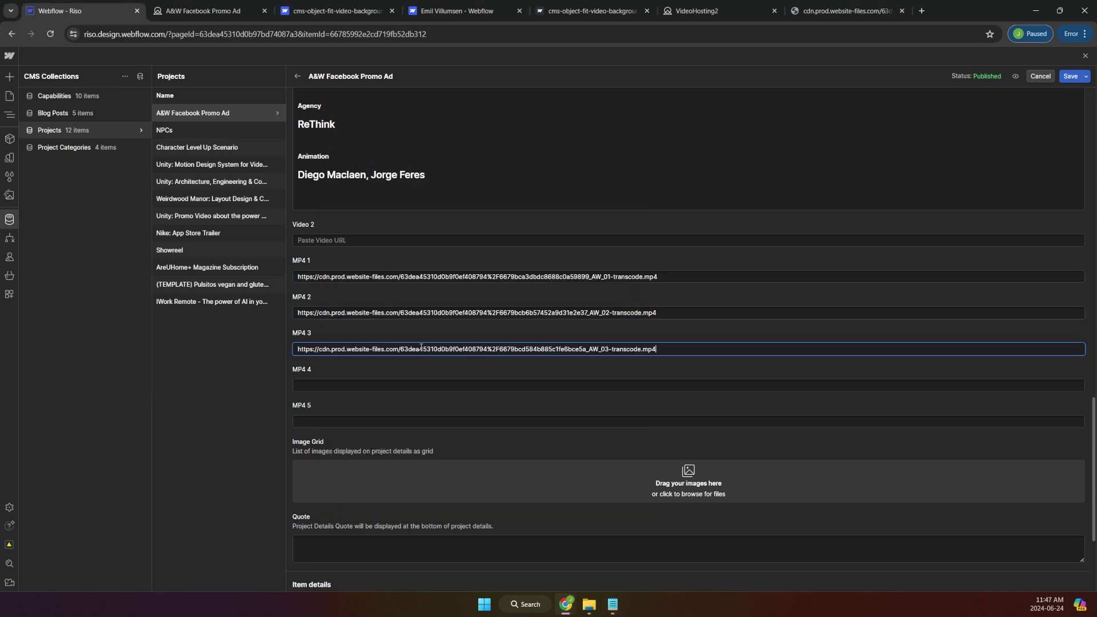
click(1086, 76)
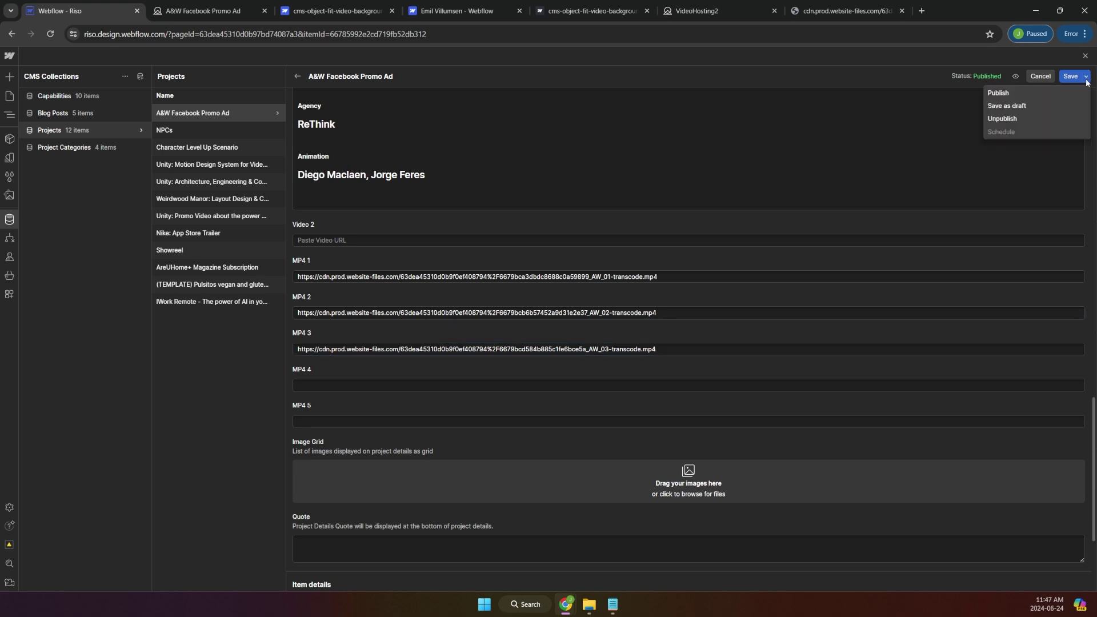
click(1006, 94)
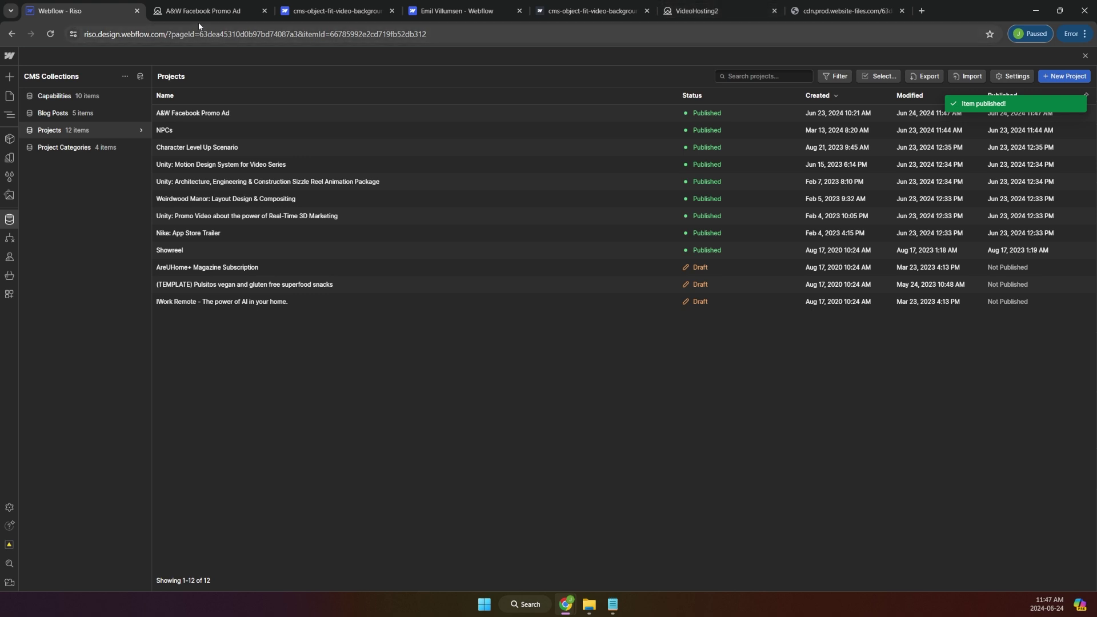
Go to the live riso.tv A&W Facebook Promo Ad page and confirm the burger MP4 videos play below the credits.
click(209, 10)
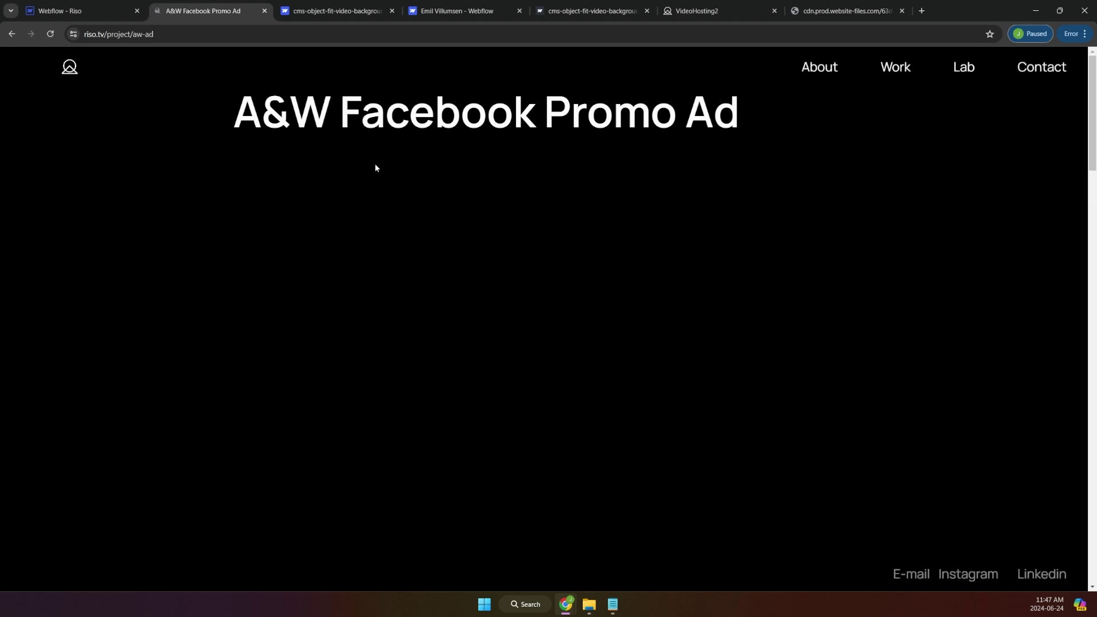
scroll(707, 294, down, 2)
scroll(707, 289, down, 10)
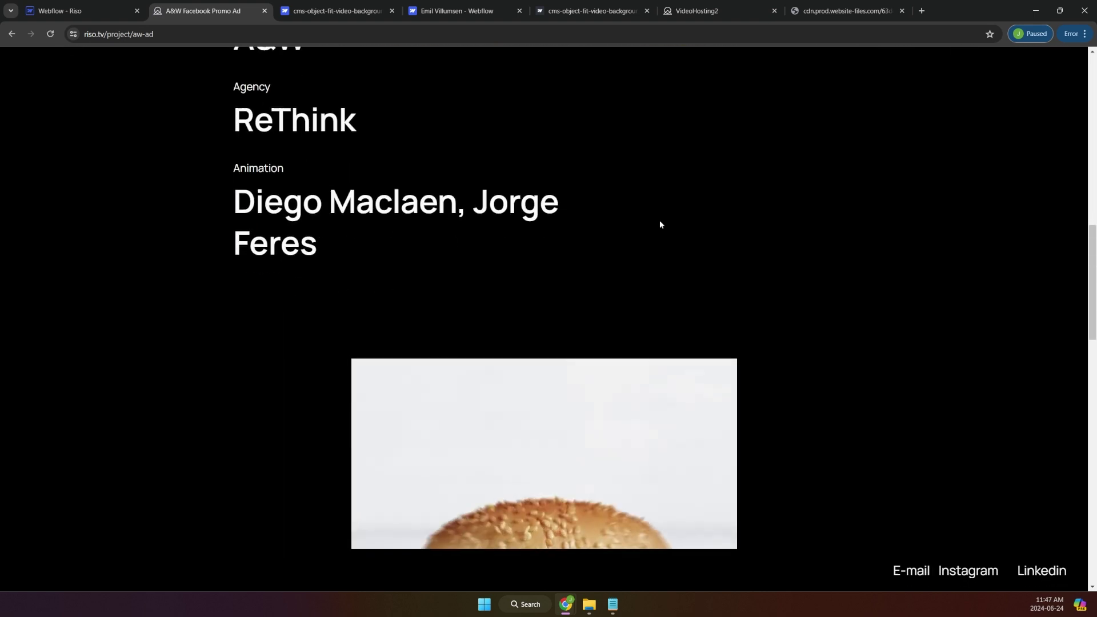
scroll(620, 266, down, 12)
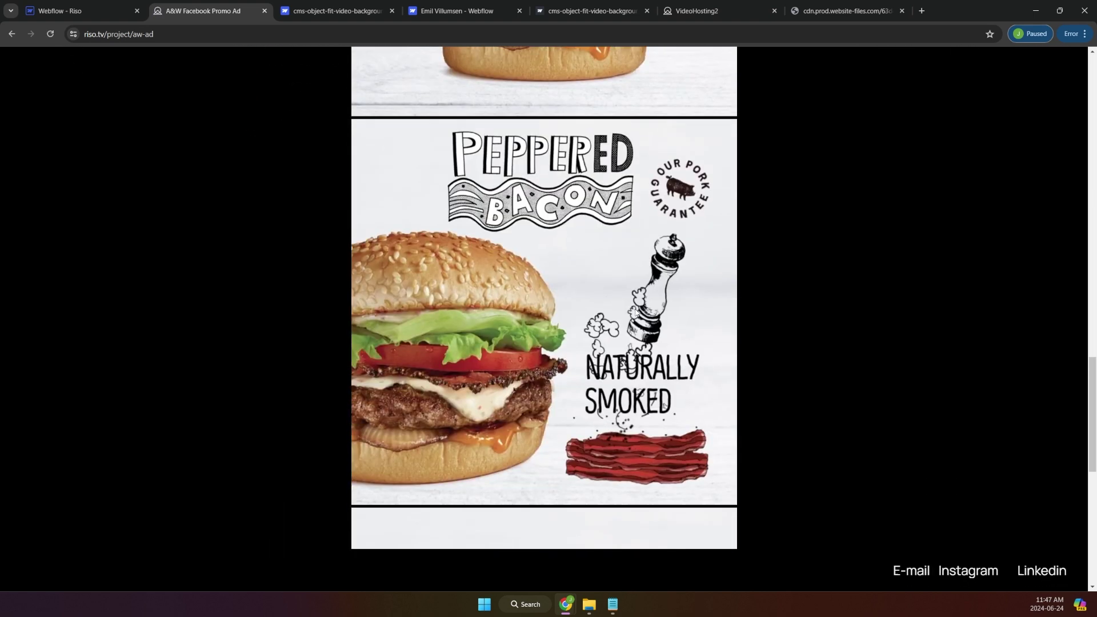
scroll(761, 251, down, 3)
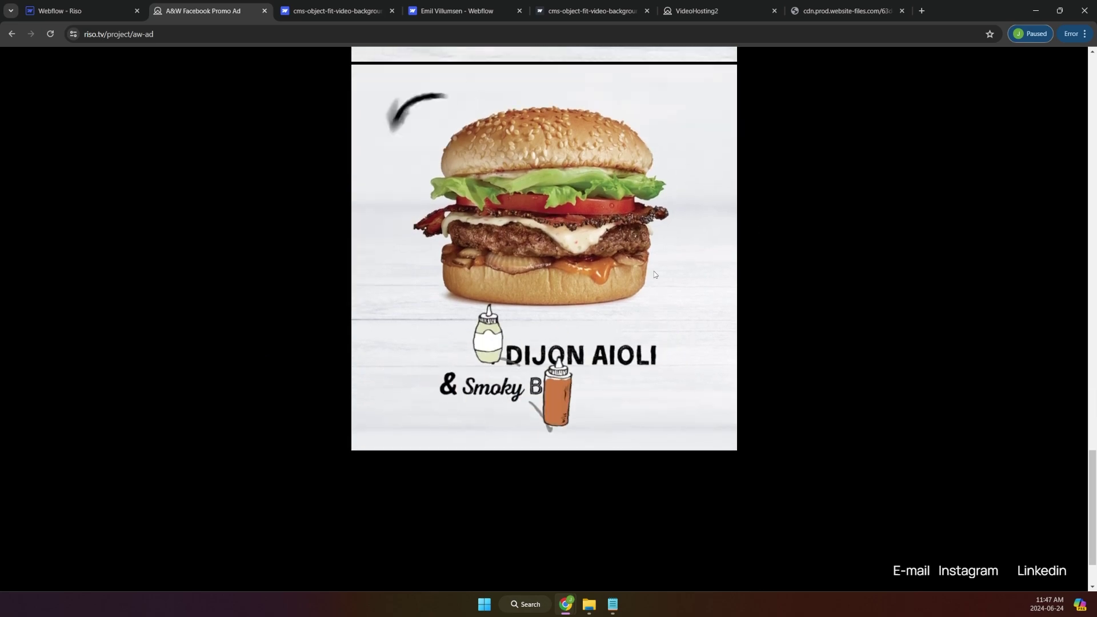